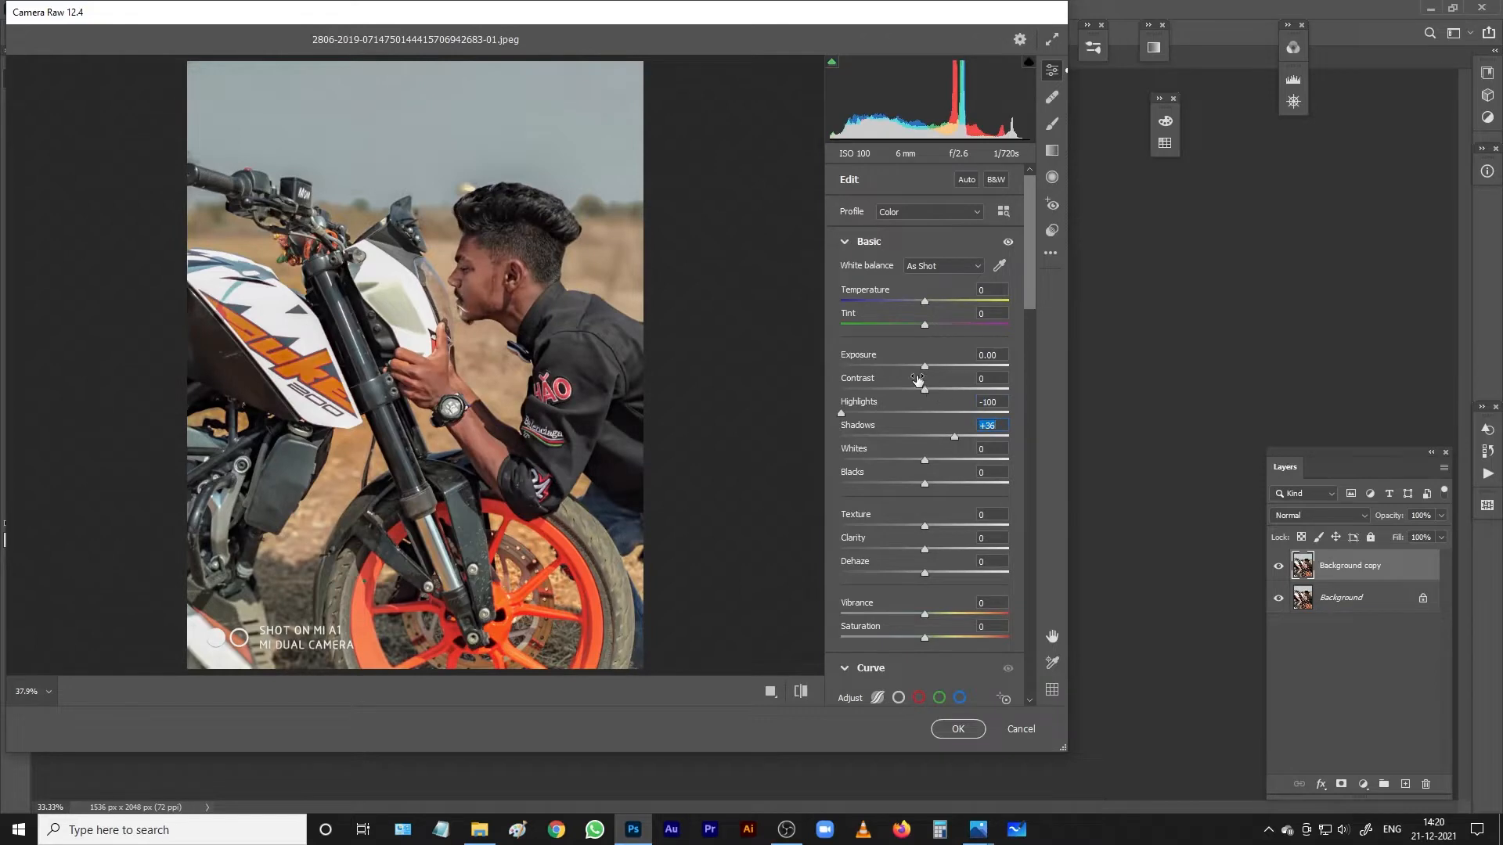
Set the photo's Exposure to +0.10, Temperature to -10 and Blacks to -15 in the Basic adjustments.
drag(917, 371, 926, 366)
drag(924, 301, 914, 301)
drag(925, 485, 912, 485)
click(925, 615)
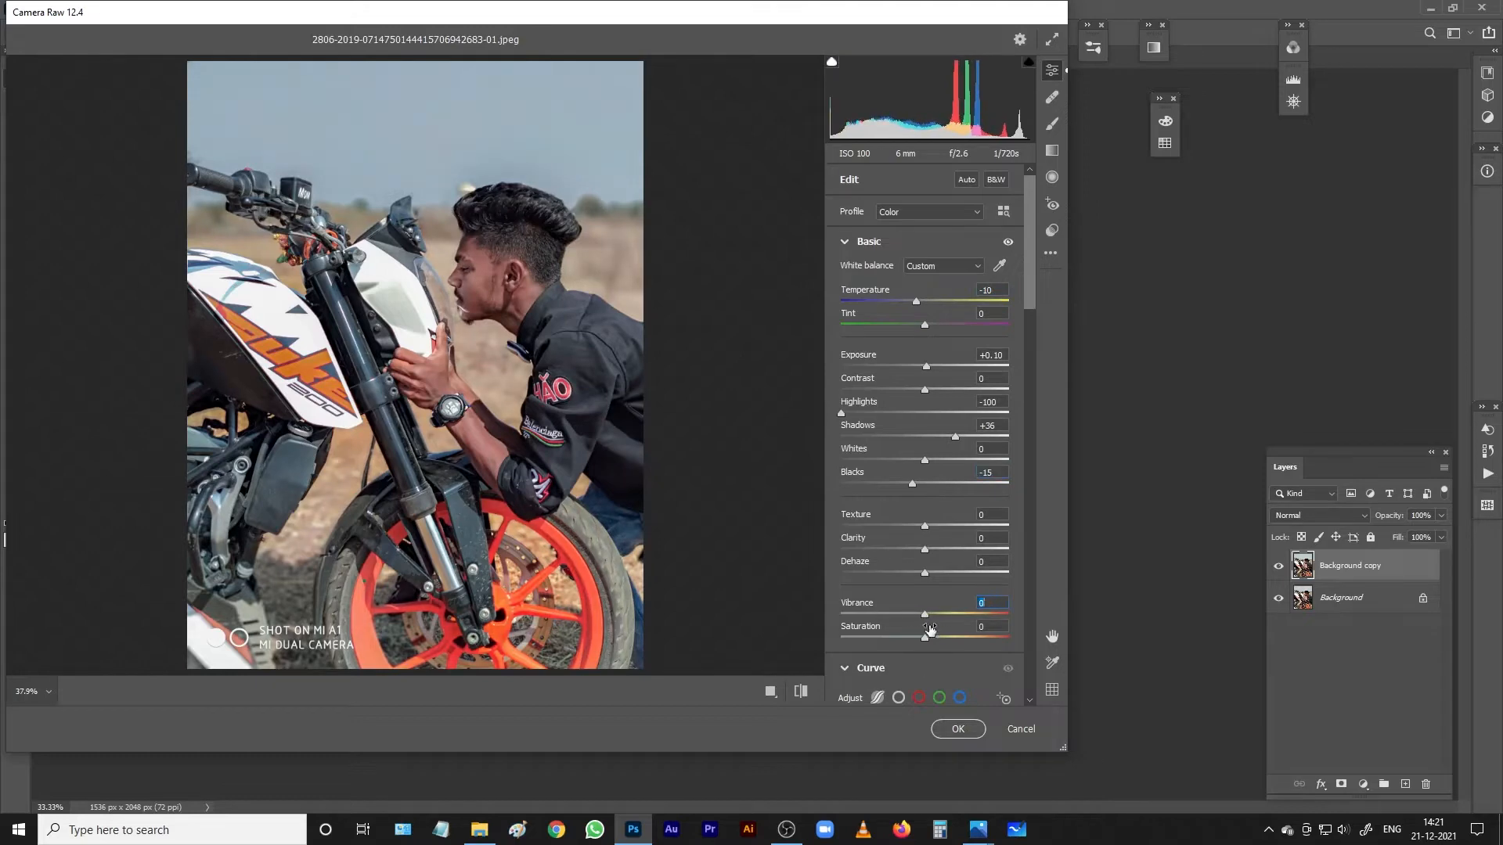
Set the Oranges luminance to +35 in the Color Mixer.
scroll(1021, 493, down, 10)
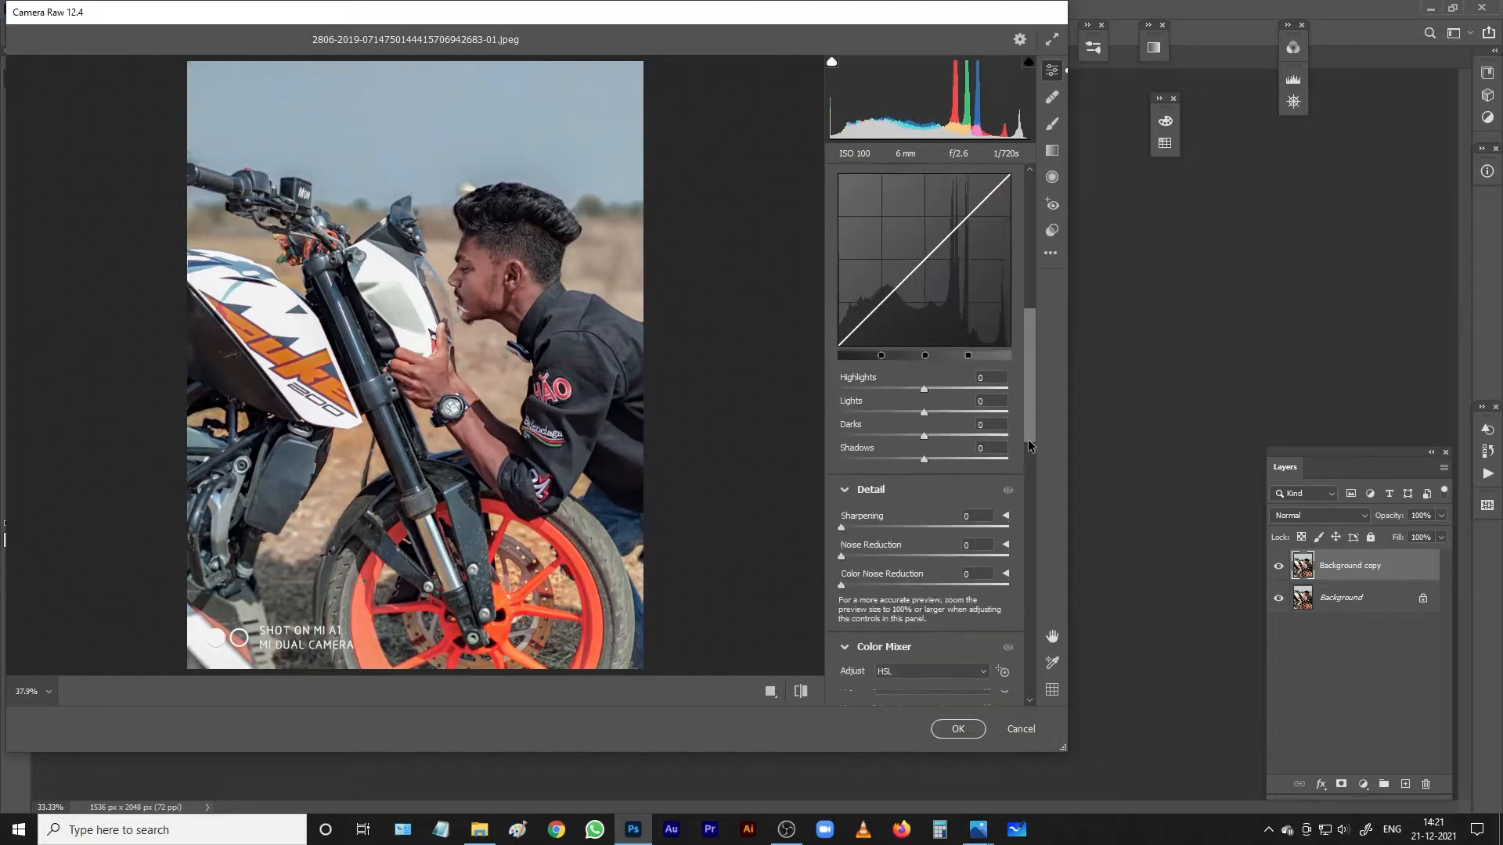
drag(924, 494, 942, 494)
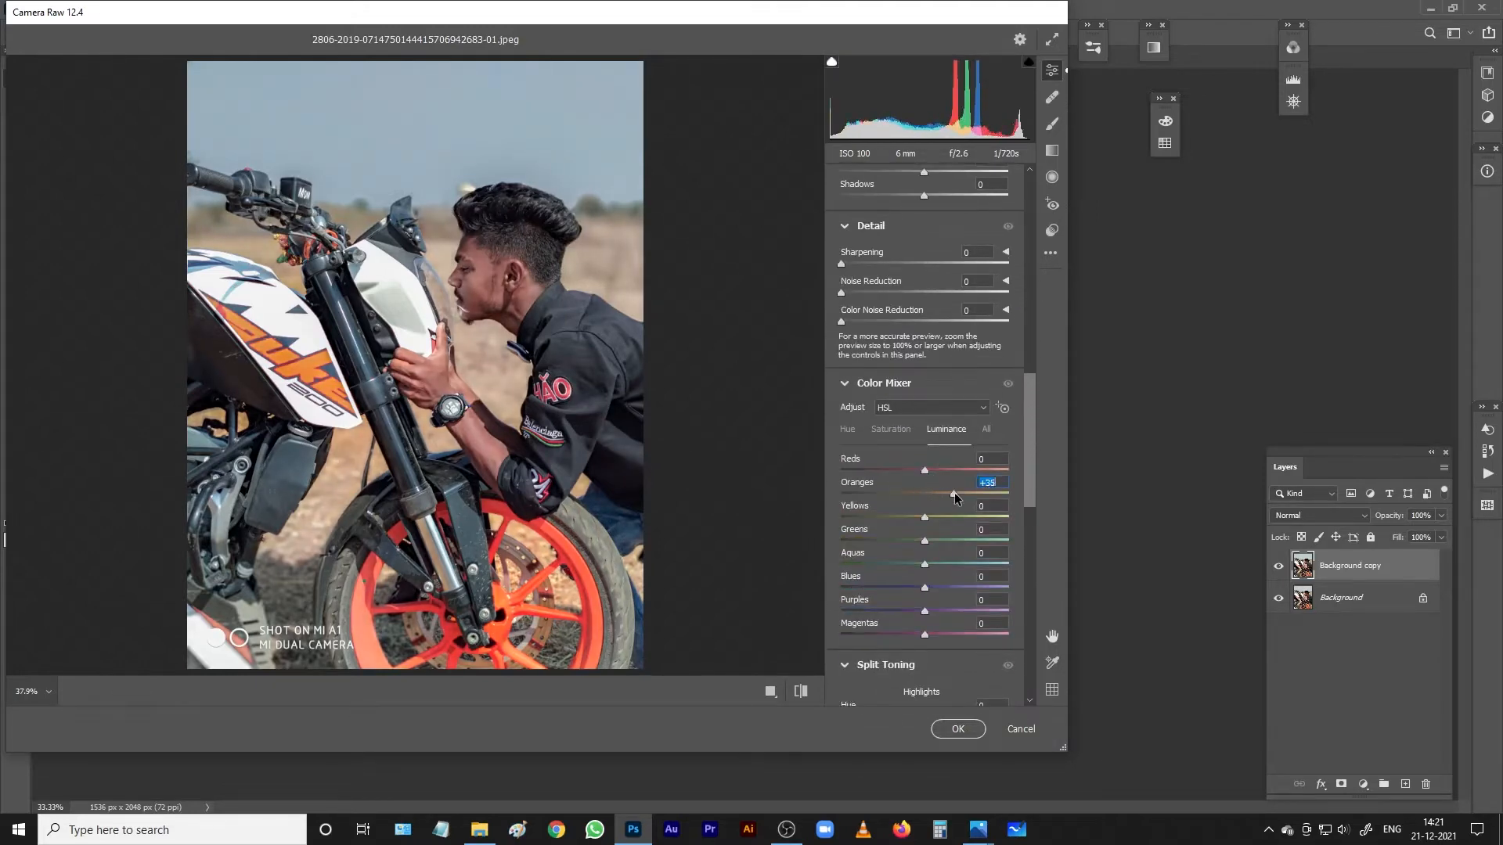
click(847, 429)
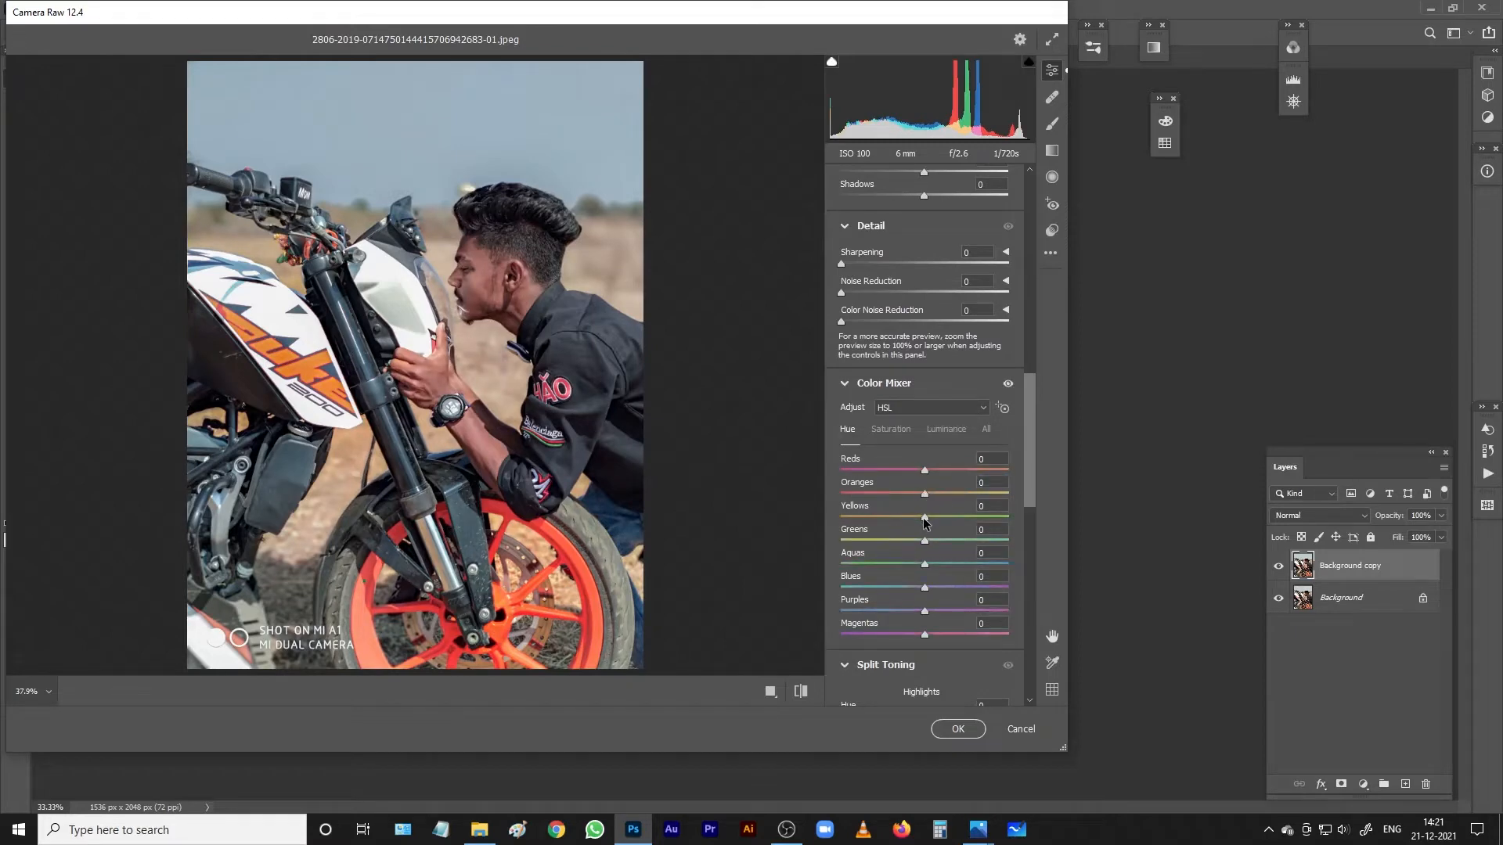
Set the Blue Primary calibration to Hue +5 and Saturation +19, and apply the Camera Raw adjustments.
drag(1030, 505, 1030, 704)
mouse_move(925, 692)
mouse_down()
mouse_move(949, 691)
mouse_move(931, 666)
mouse_up()
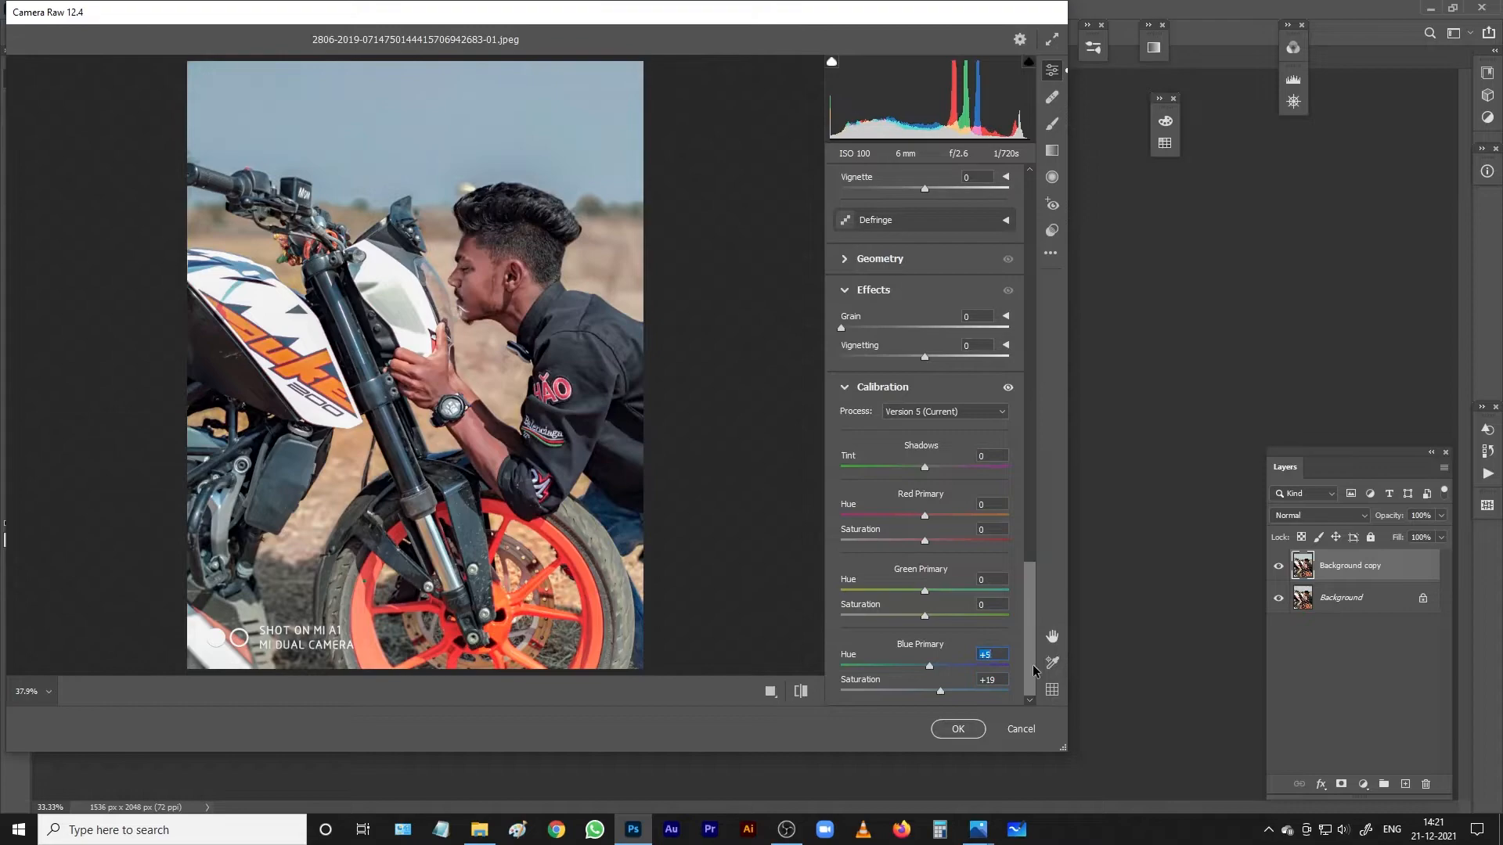
click(959, 728)
Create a new empty layer and heal the blemishes on the man's cheek with the content-aware Spot Healing Brush.
key(ctrl+shift+alt+n)
key(z)
drag(804, 376, 837, 433)
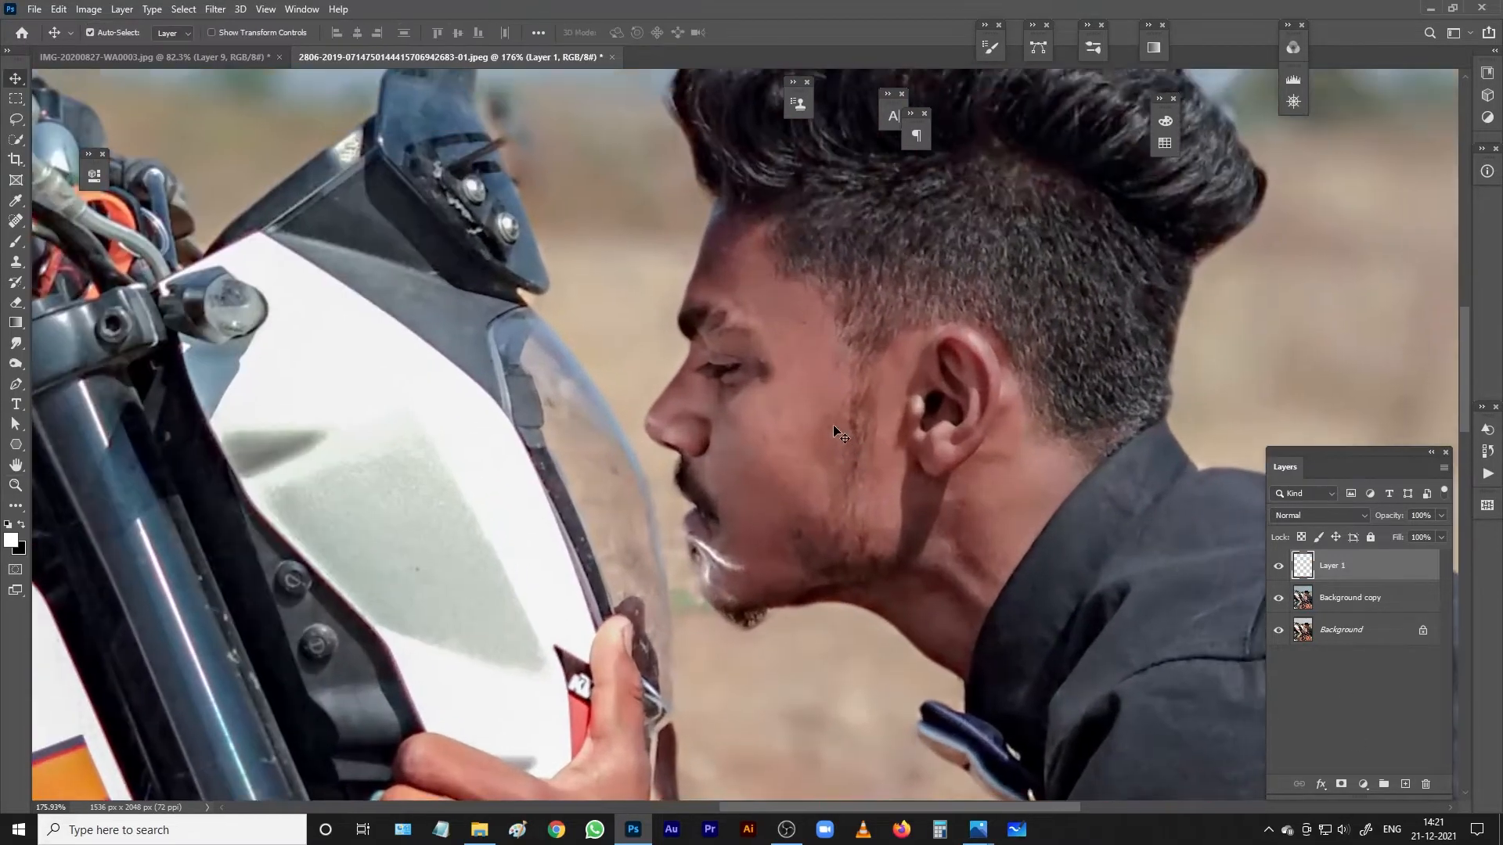
click(17, 222)
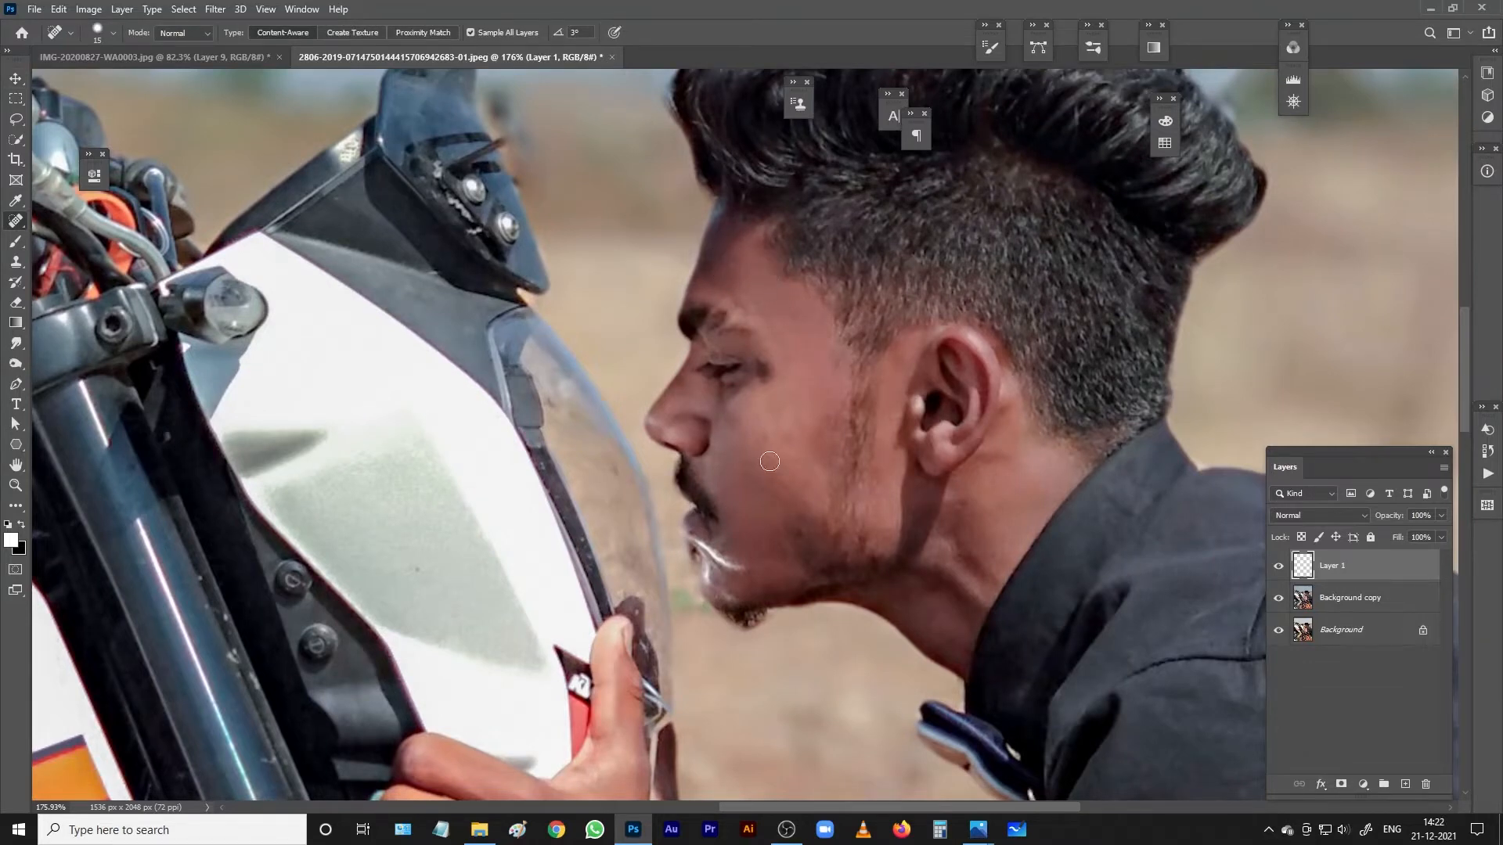
drag(798, 418, 804, 437)
click(951, 553)
Heal the bright white highlight around the man's lips and chin with the Spot Healing Brush.
drag(920, 615, 933, 420)
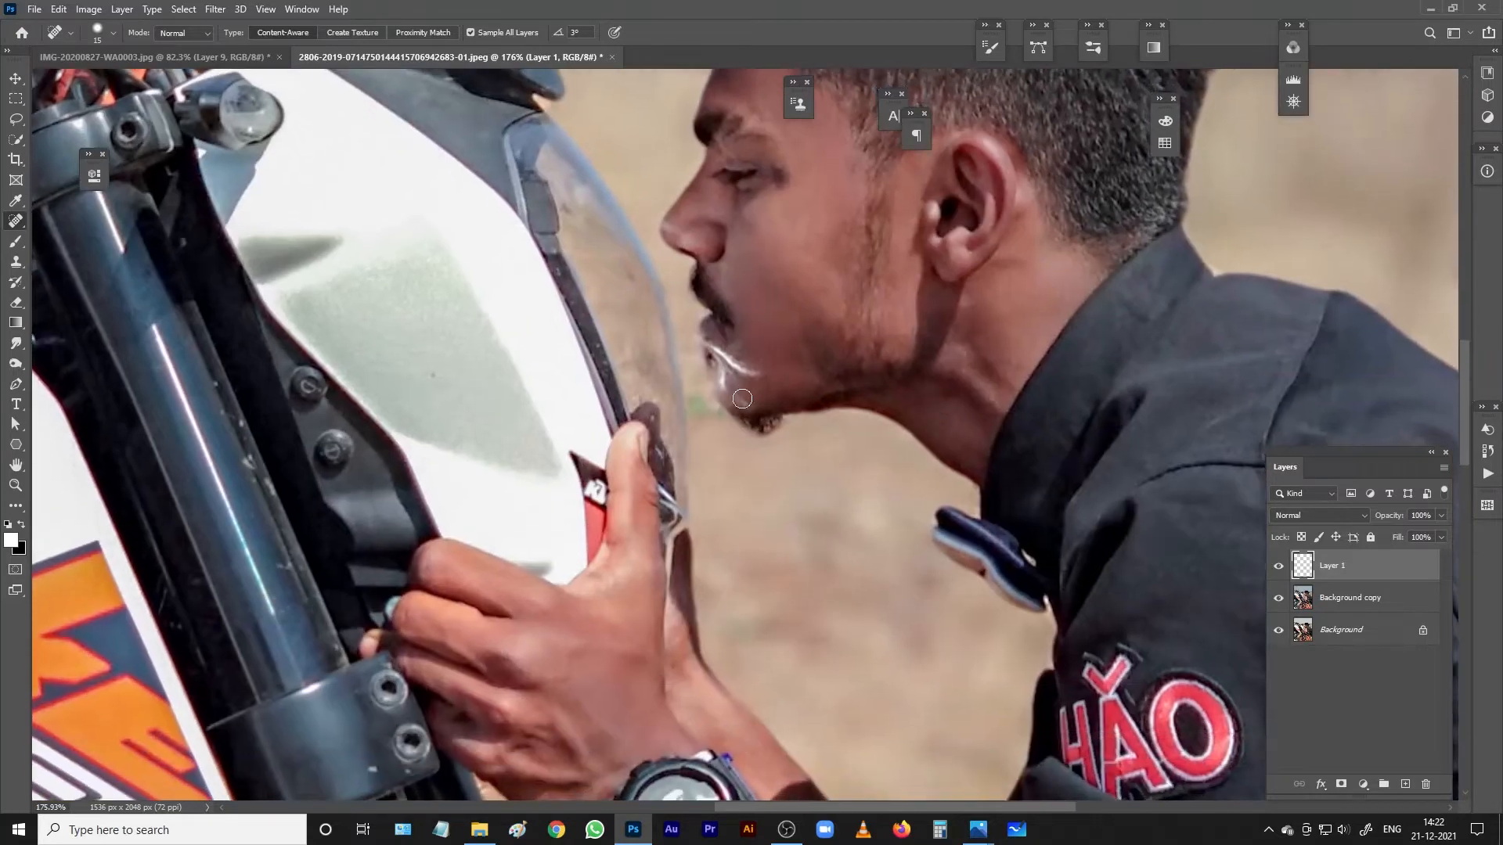
mouse_move(848, 549)
mouse_down()
mouse_move(840, 332)
mouse_move(797, 240)
mouse_move(756, 448)
mouse_move(731, 367)
mouse_move(681, 456)
mouse_move(678, 498)
mouse_move(638, 441)
mouse_move(666, 489)
mouse_move(681, 460)
mouse_up()
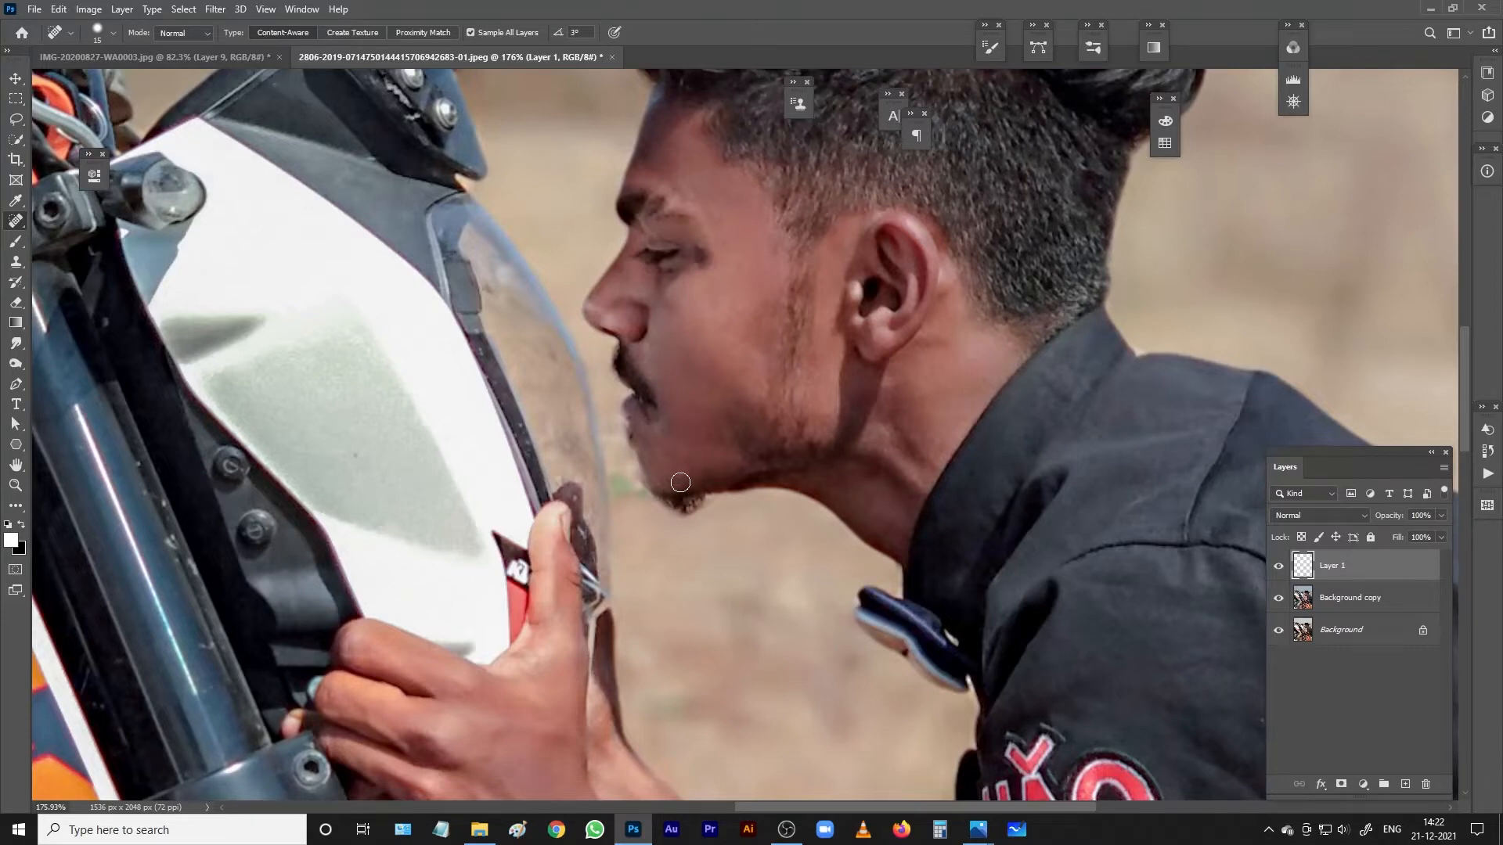
click(659, 429)
click(648, 416)
Examine the healed face and the whole photo at different magnifications.
scroll(743, 439, down, 4)
right_click(787, 463)
key(Escape)
scroll(748, 469, down, 3)
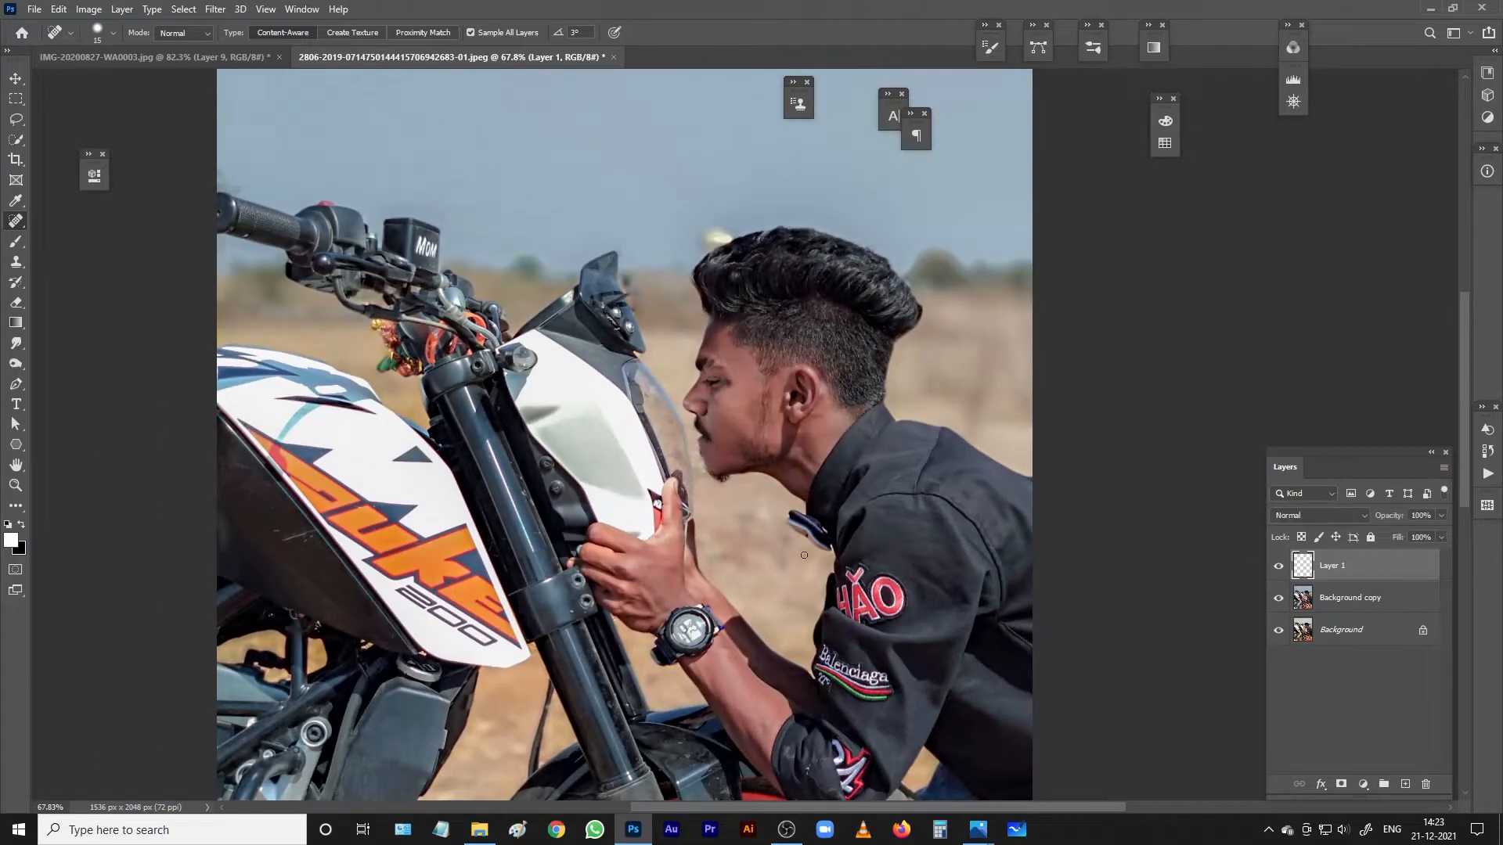
scroll(804, 555, down, 2)
scroll(738, 513, down, 2)
scroll(839, 353, up, 3)
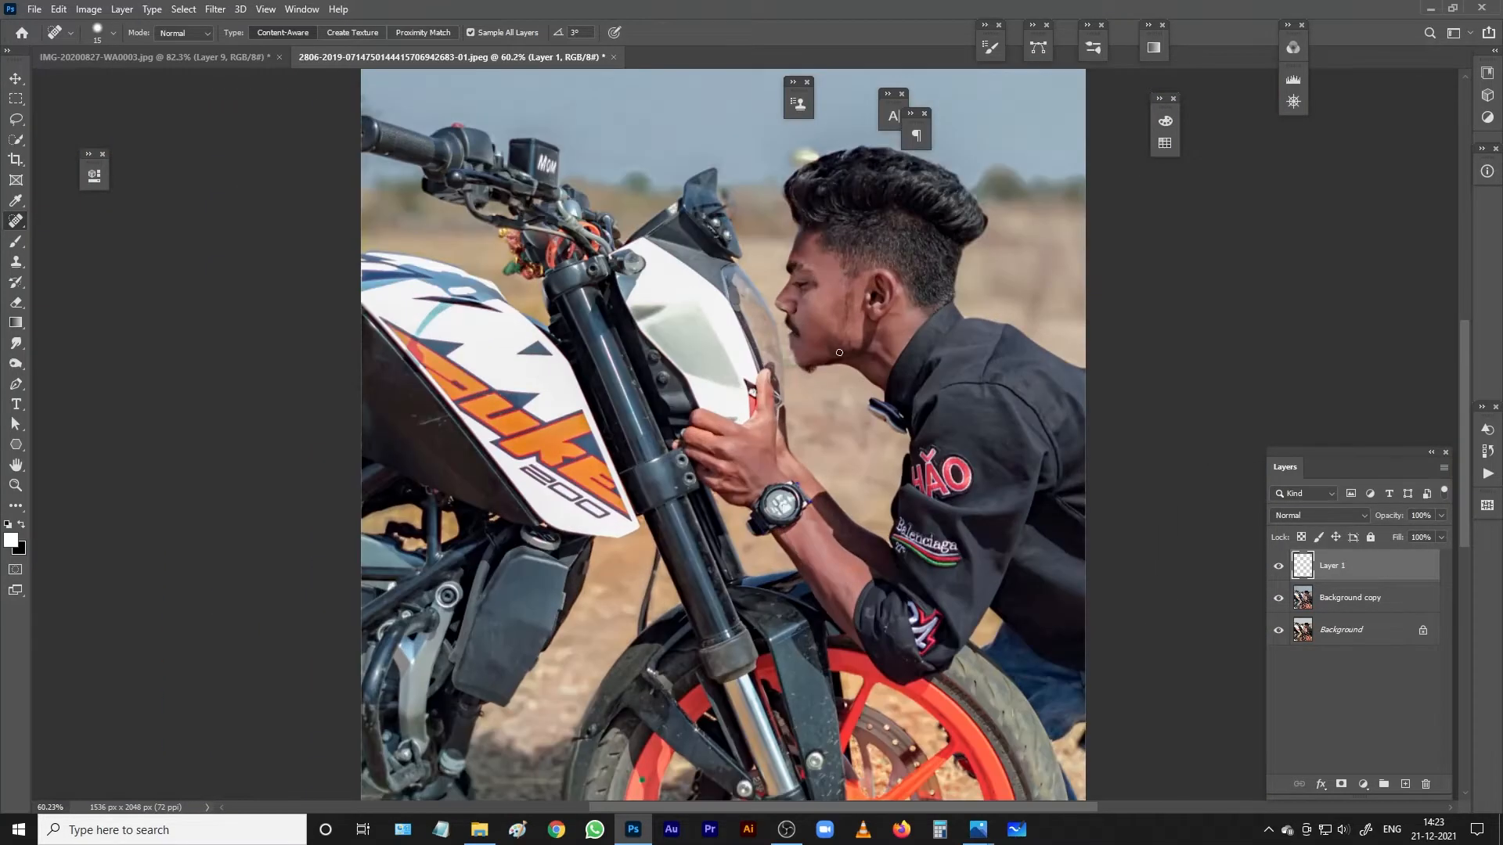
scroll(827, 444, down, 3)
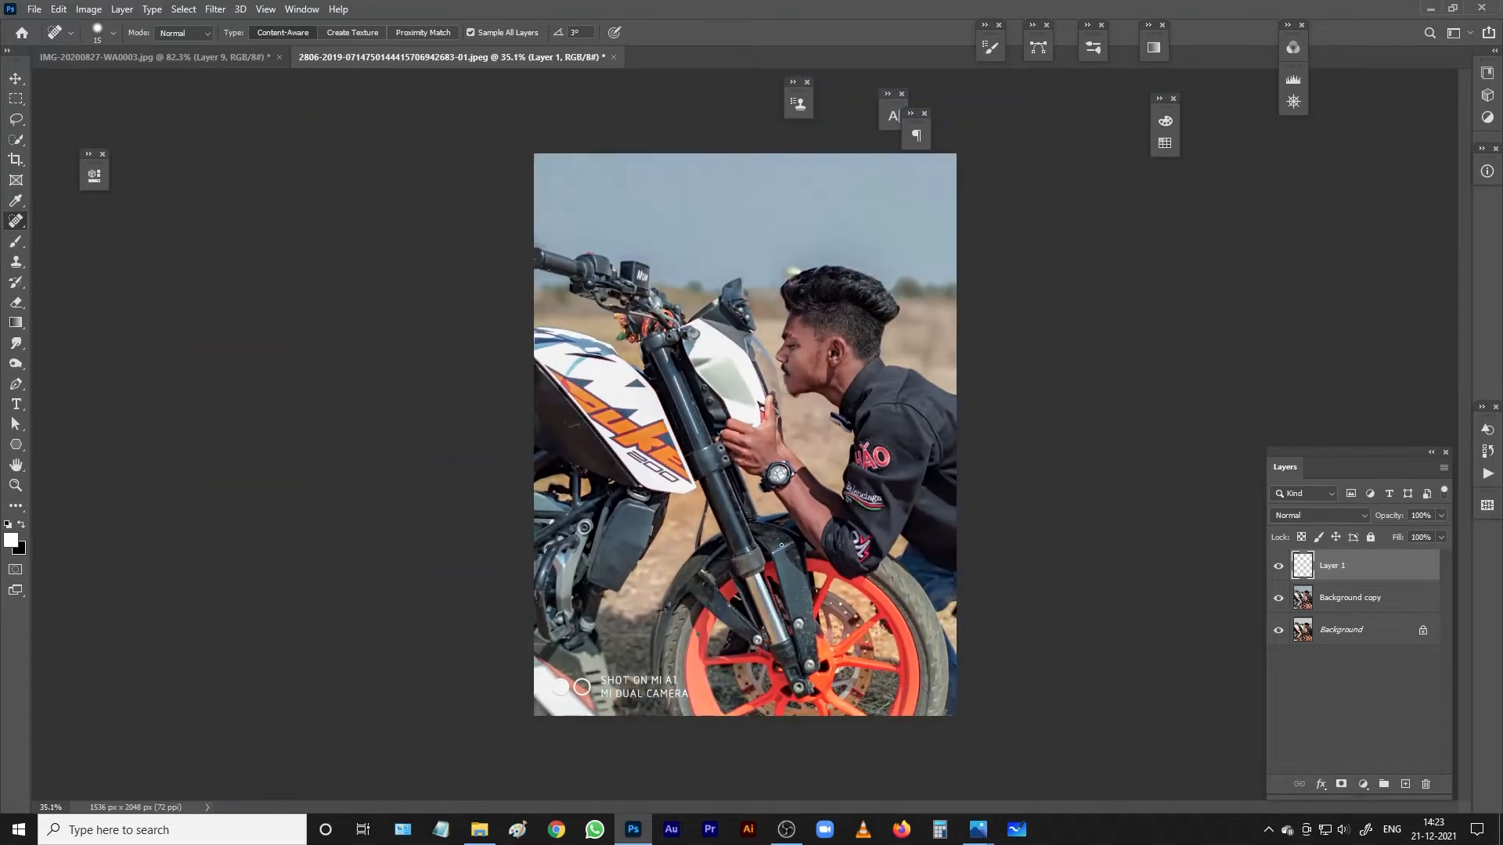
scroll(857, 433, up, 5)
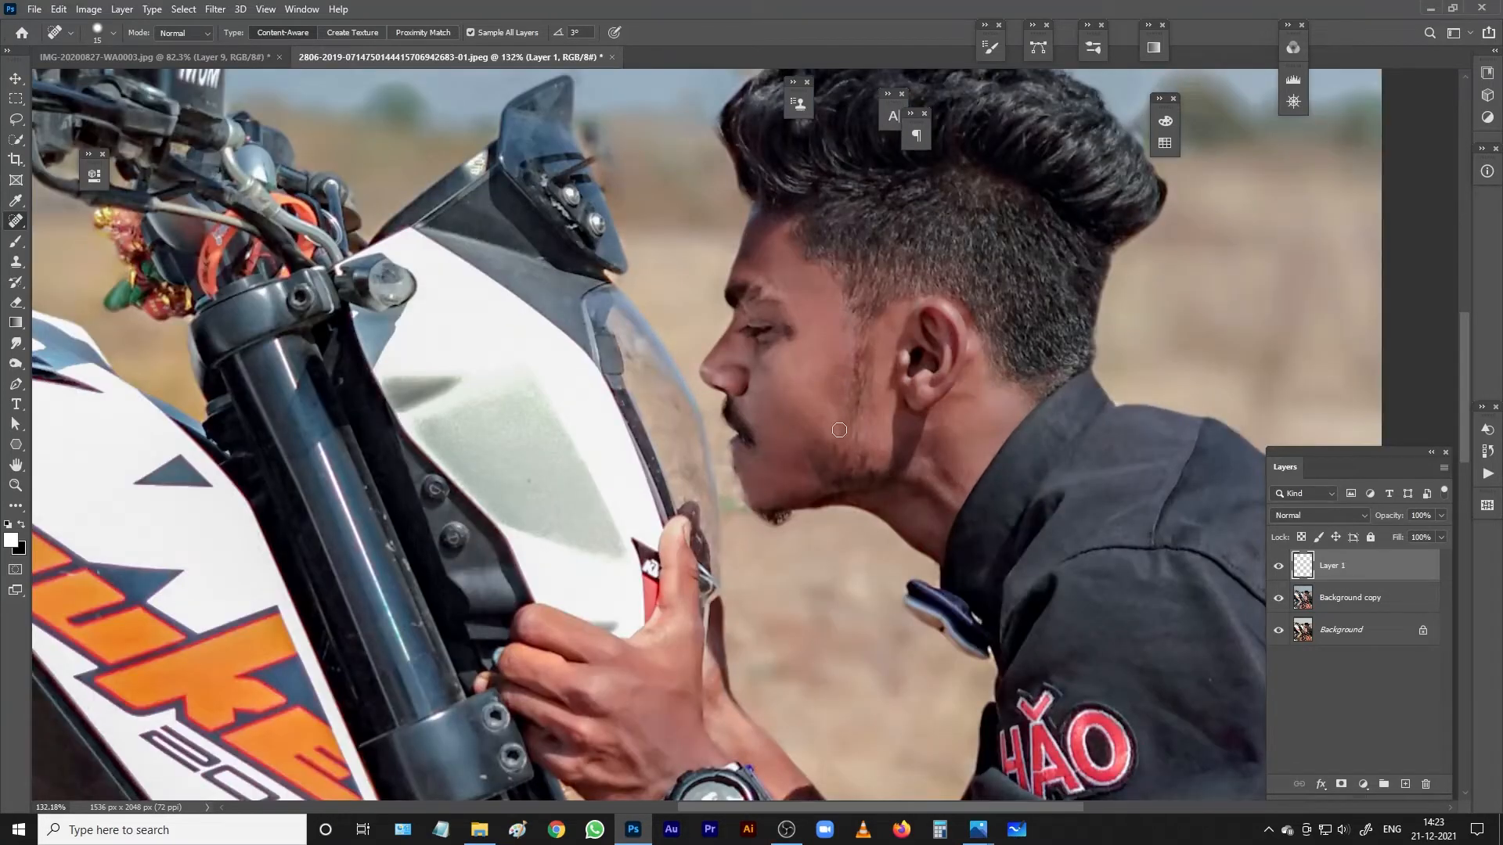
Stamp all visible layers into a new layer and apply a 1.0 pixel High Pass filter to a duplicate of it.
key(ctrl+alt+shift+e)
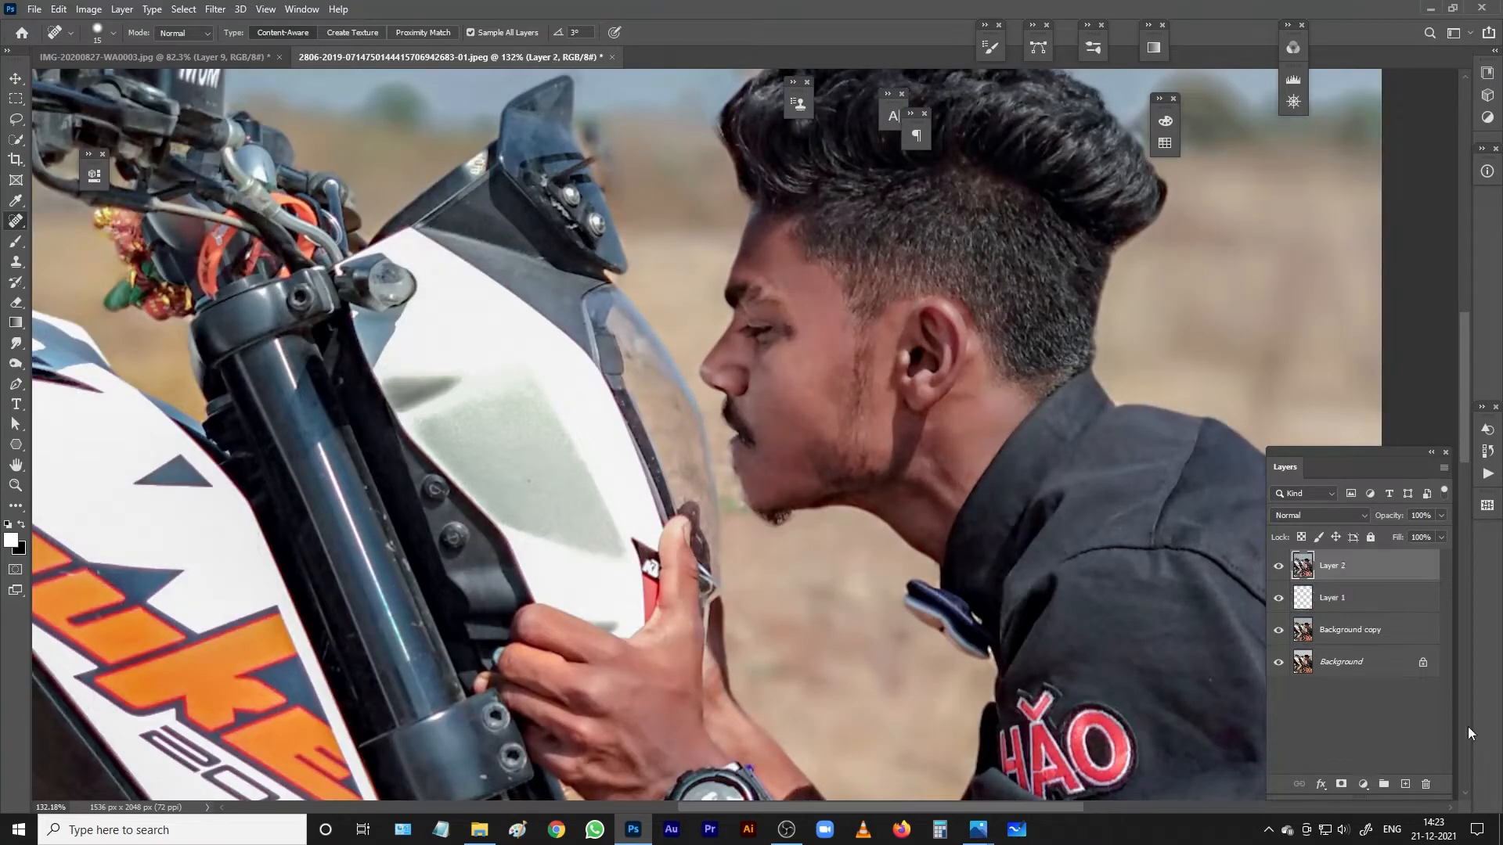
key(ctrl+j)
click(215, 8)
mouse_move(305, 316)
click(442, 327)
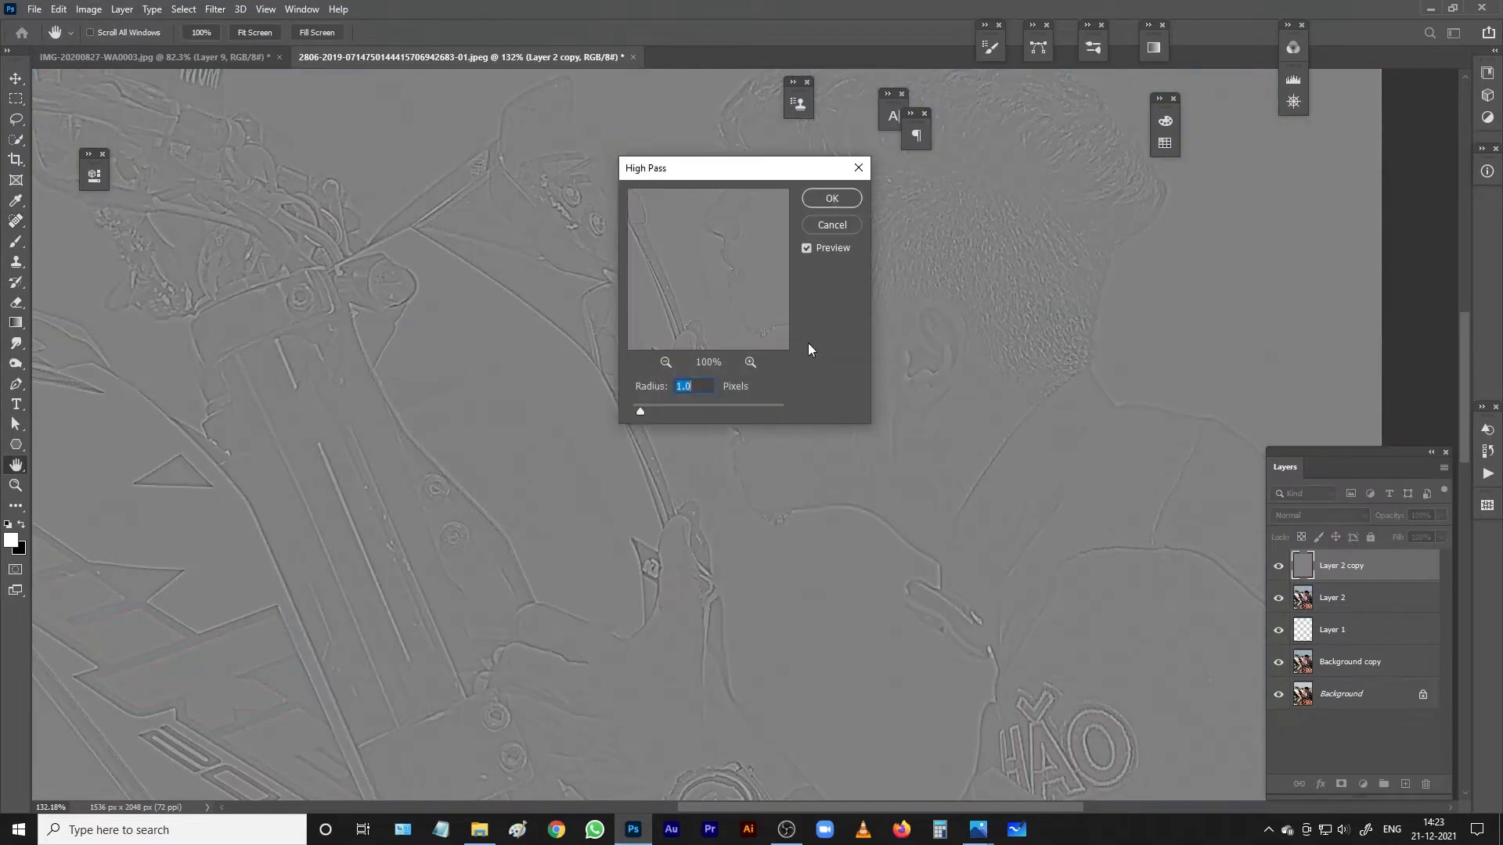
click(832, 198)
Set the high-pass layer's blend mode to Linear Light and lower its opacity.
click(1320, 515)
click(1304, 660)
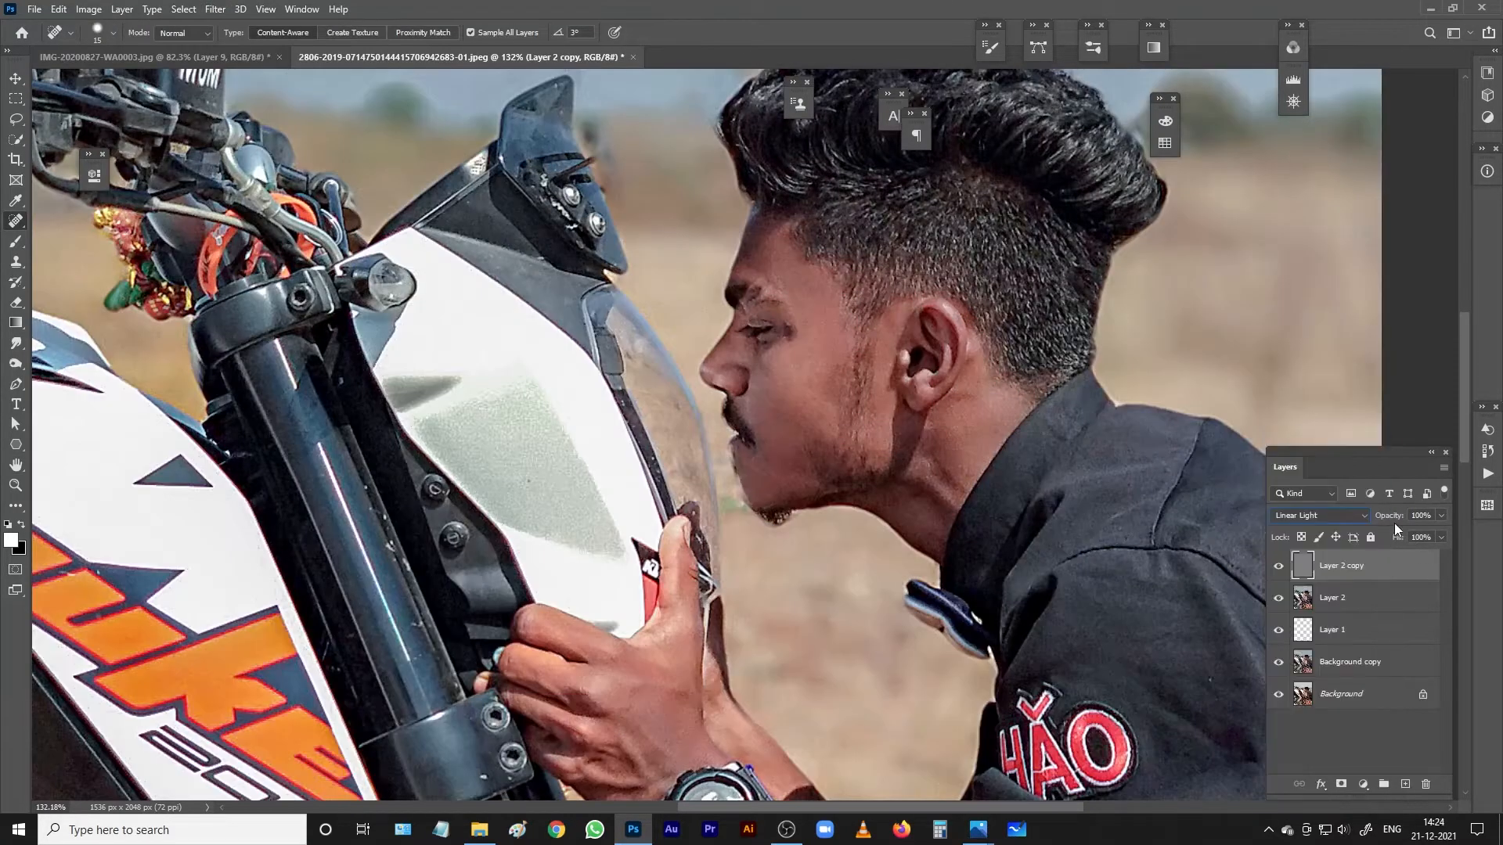
drag(1394, 525, 1362, 547)
Smooth the skin of the face, ear and neck on Layer 2 with the Mixer Brush at 15% wet, enlarging the brush to 20.
click(1349, 600)
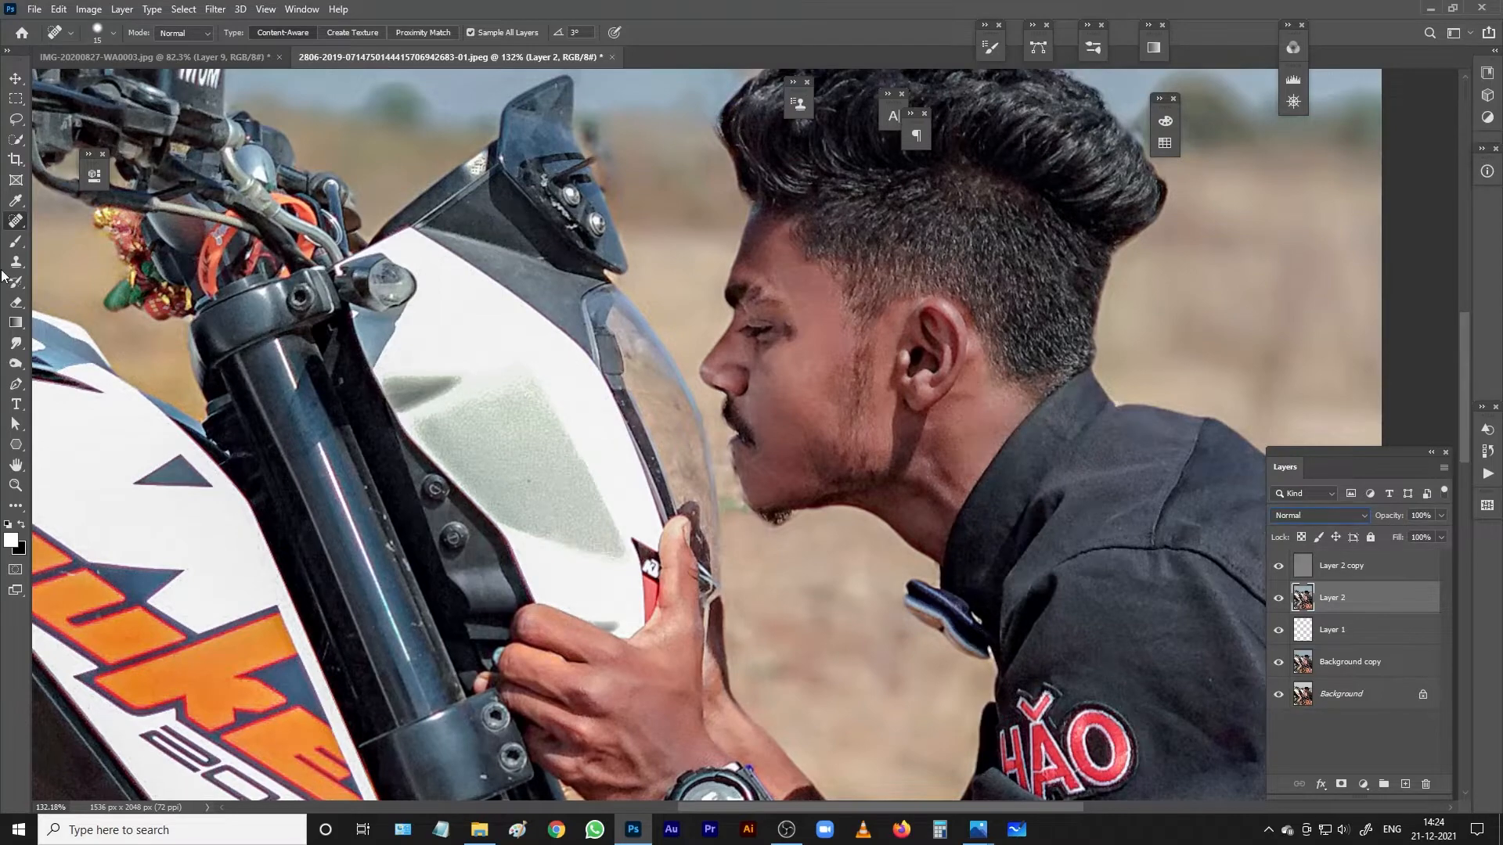
right_click(16, 241)
click(87, 283)
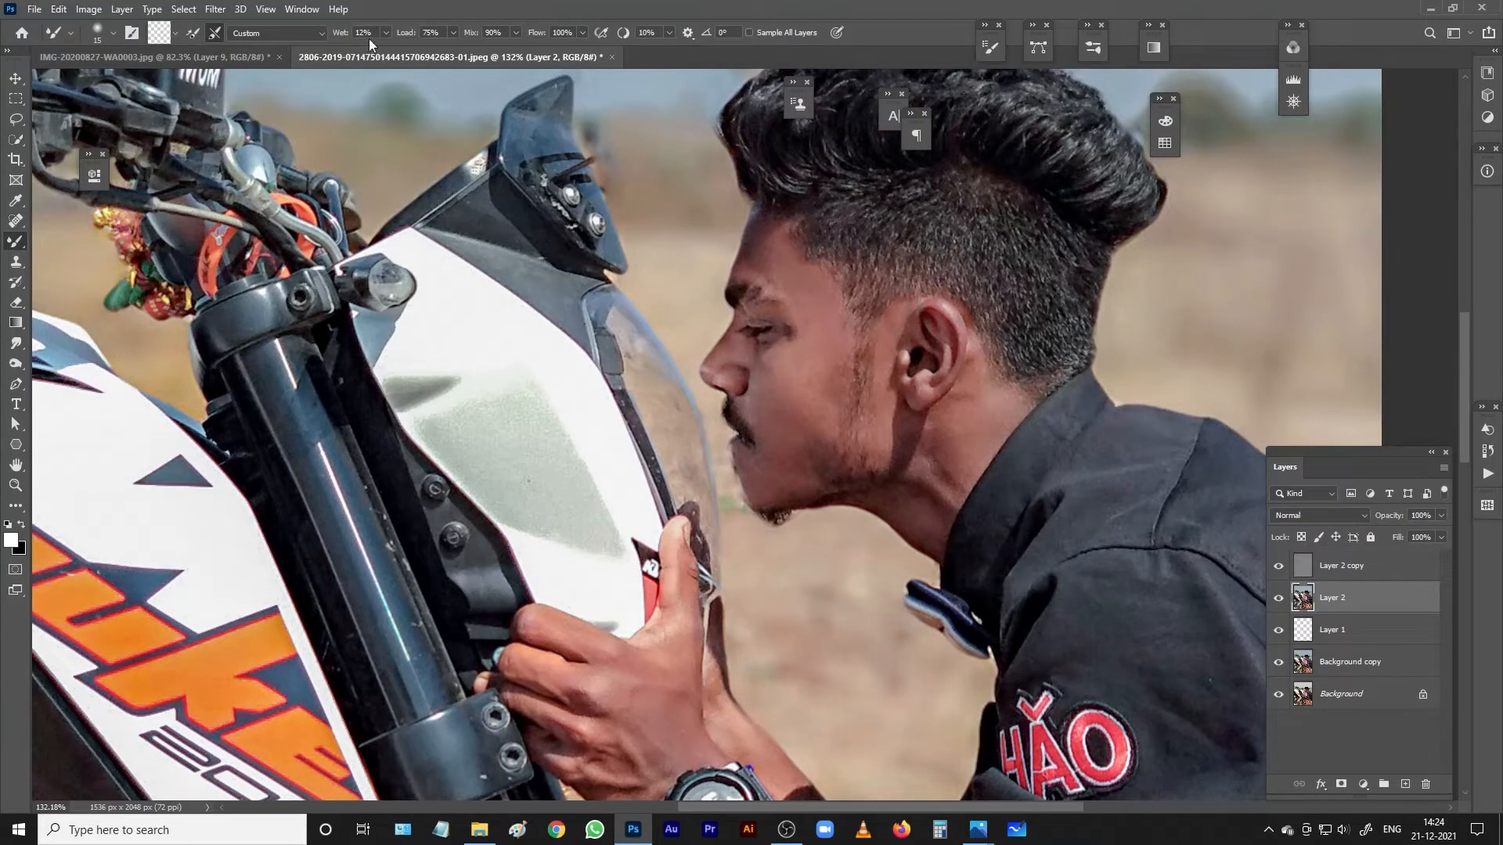
drag(369, 39, 371, 39)
key(ctrl+space)
drag(811, 332, 782, 447)
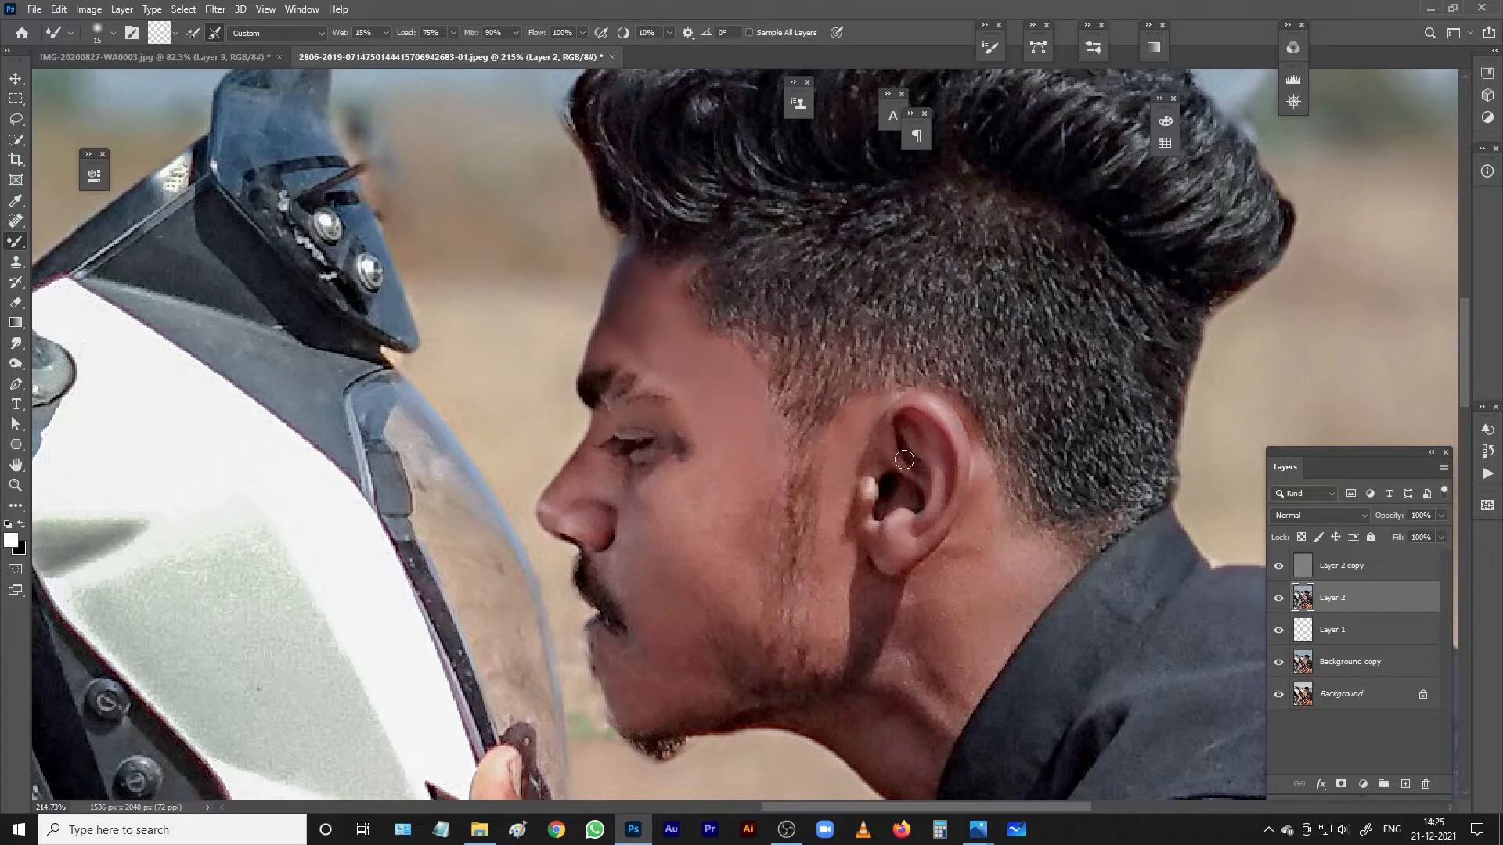
drag(904, 460, 909, 471)
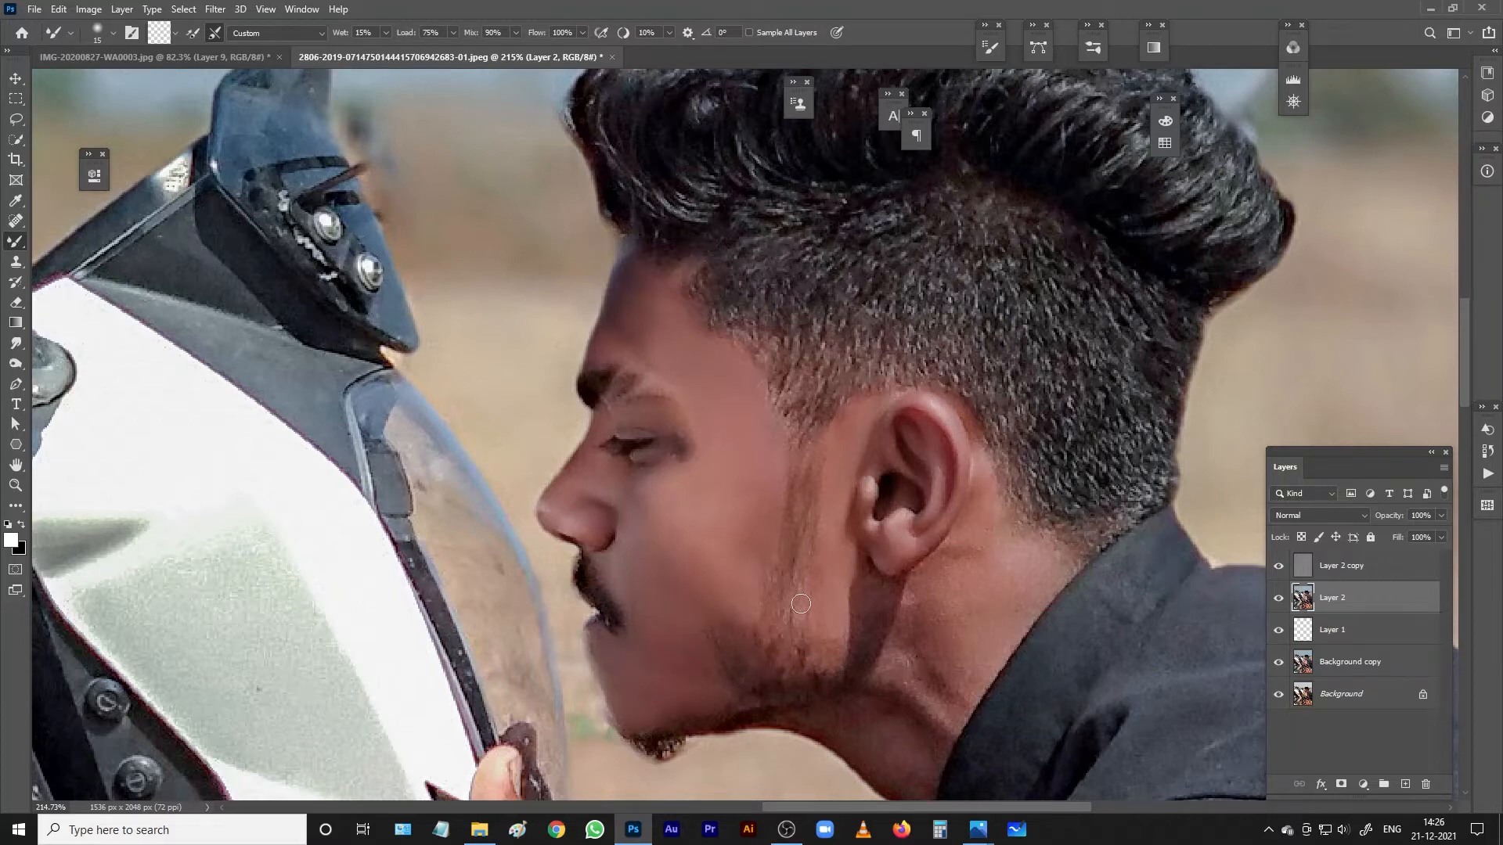
key(bracketright)
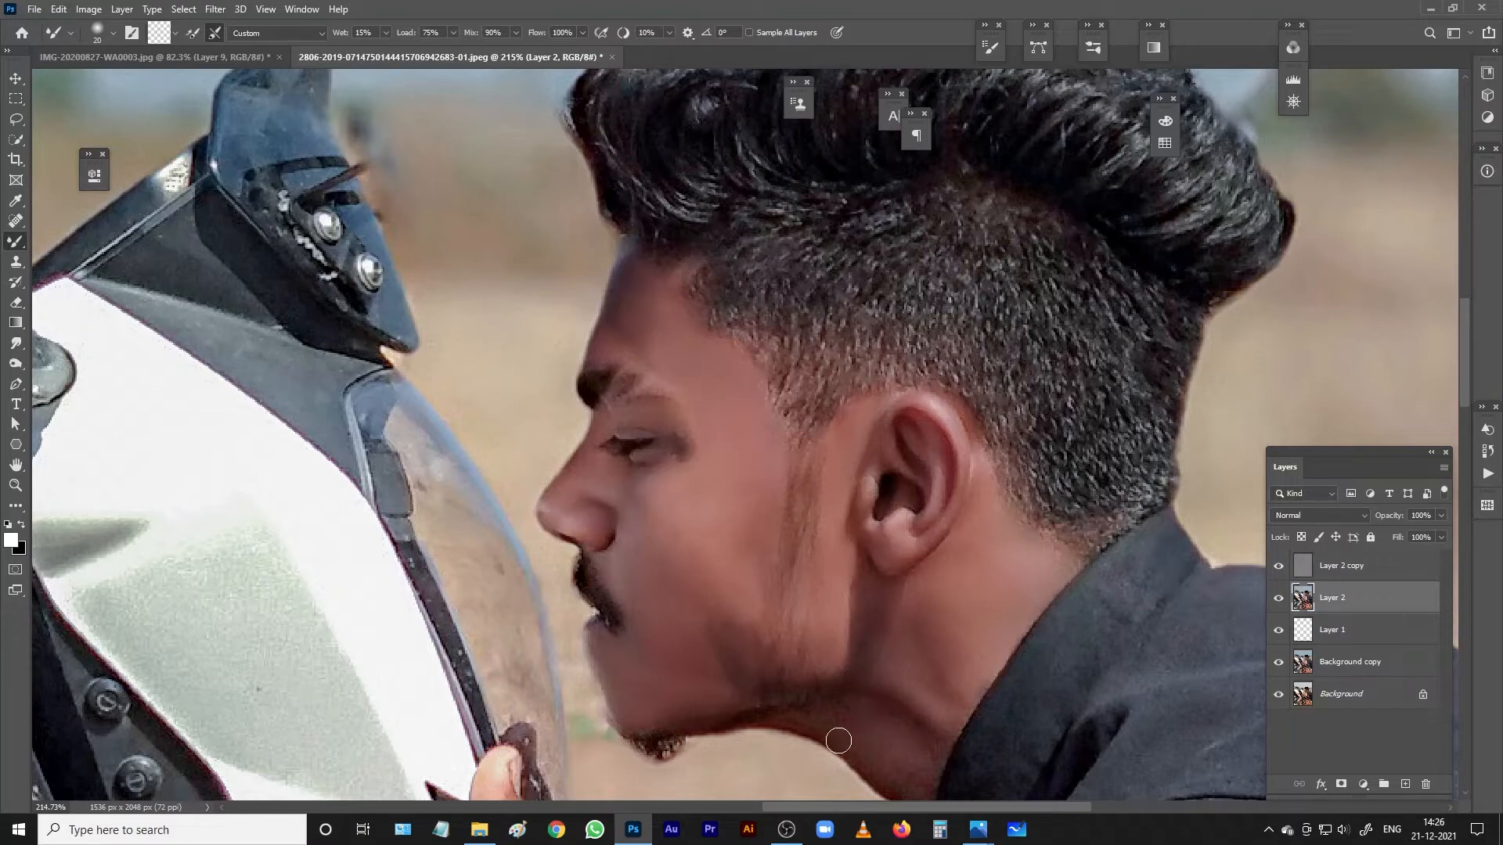
scroll(888, 688, down, 2)
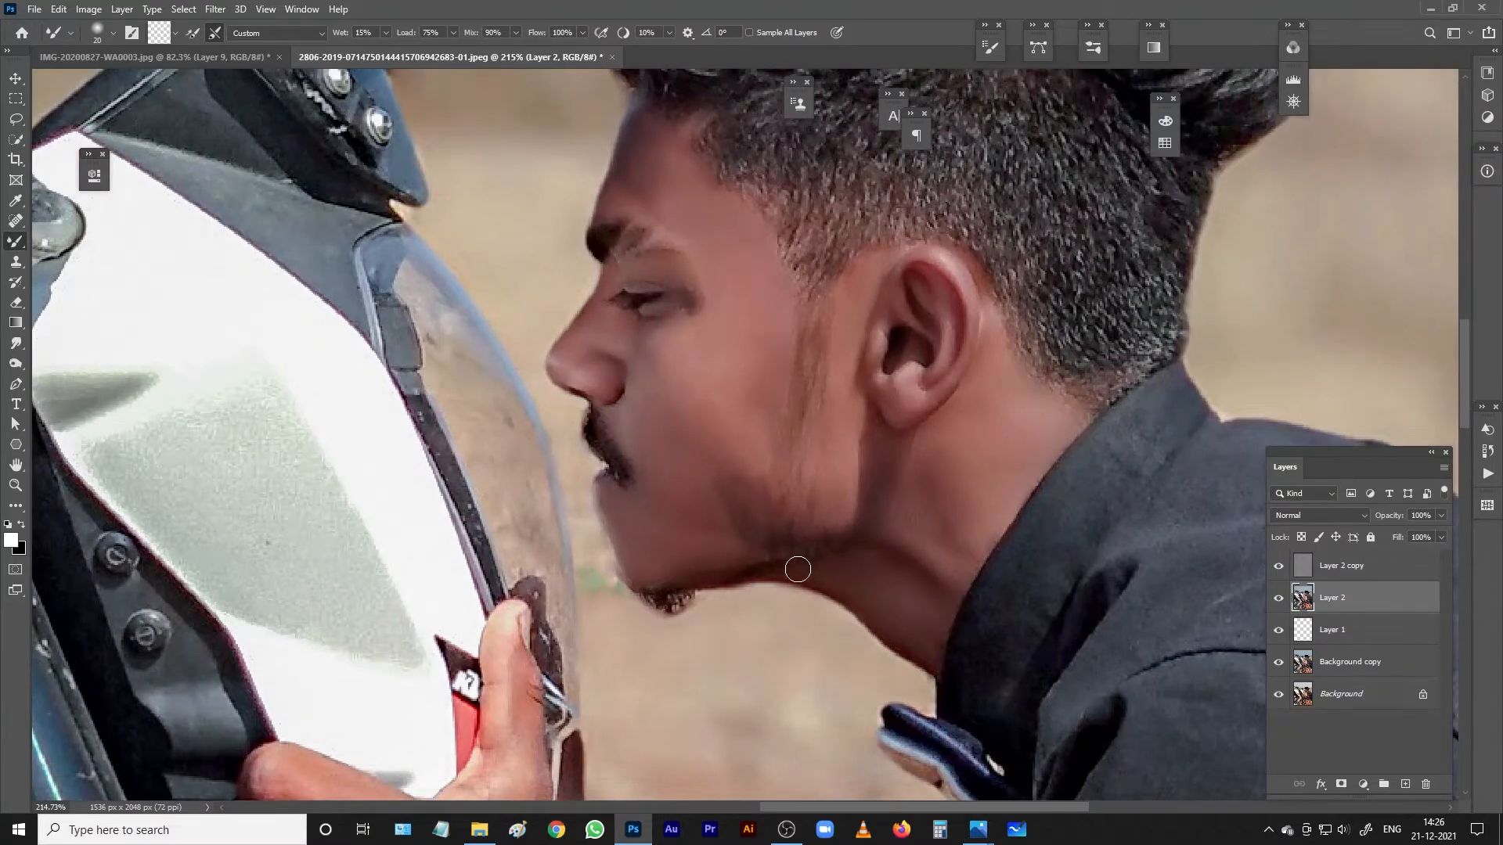
Smooth the skin on the man's hand, fingers and shaded far forearm with the Mixer Brush.
scroll(798, 569, down, 6)
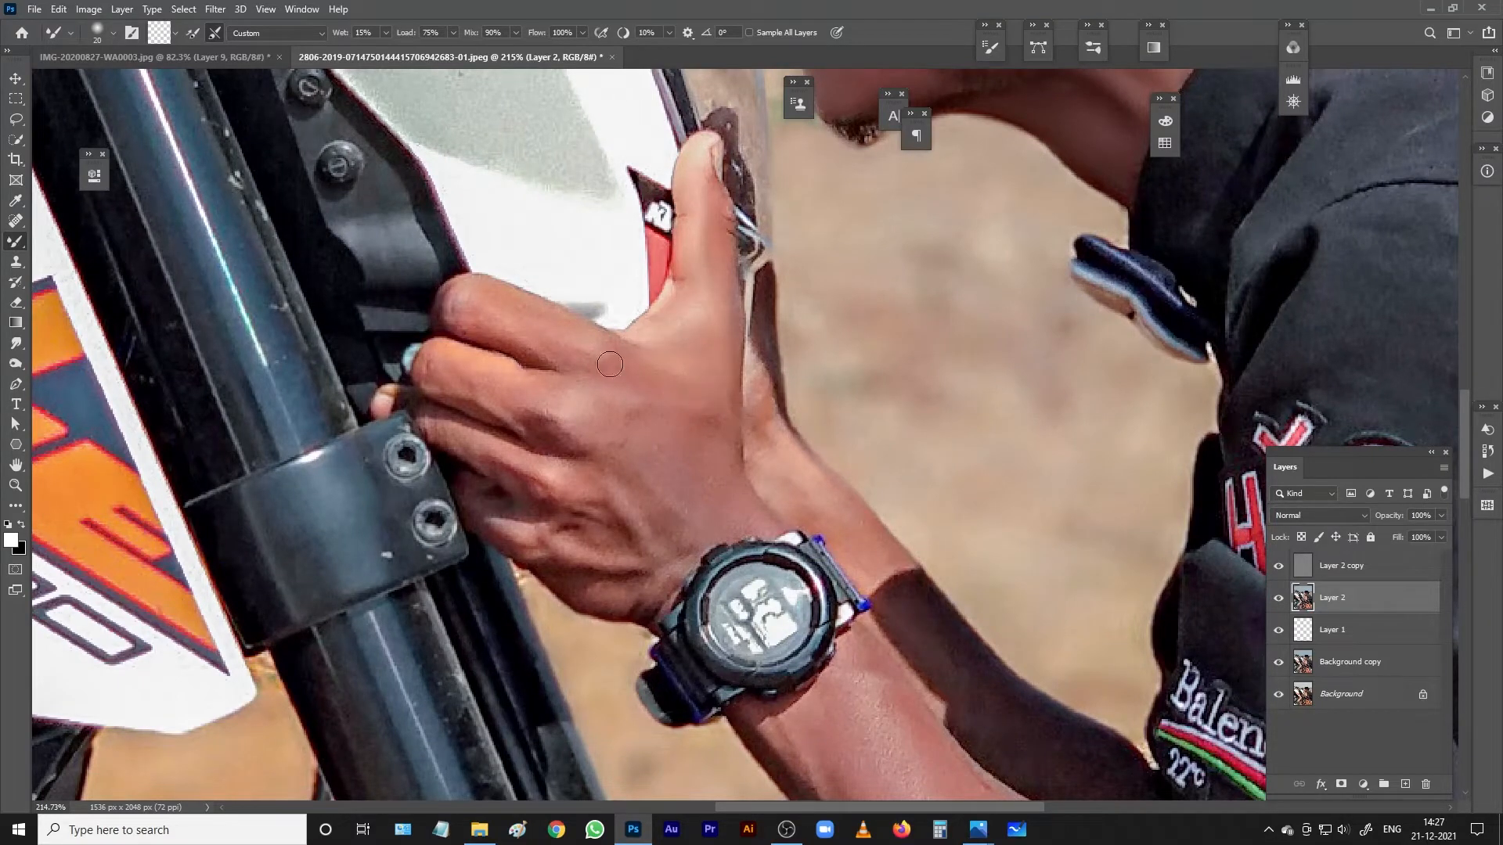
drag(714, 411, 745, 332)
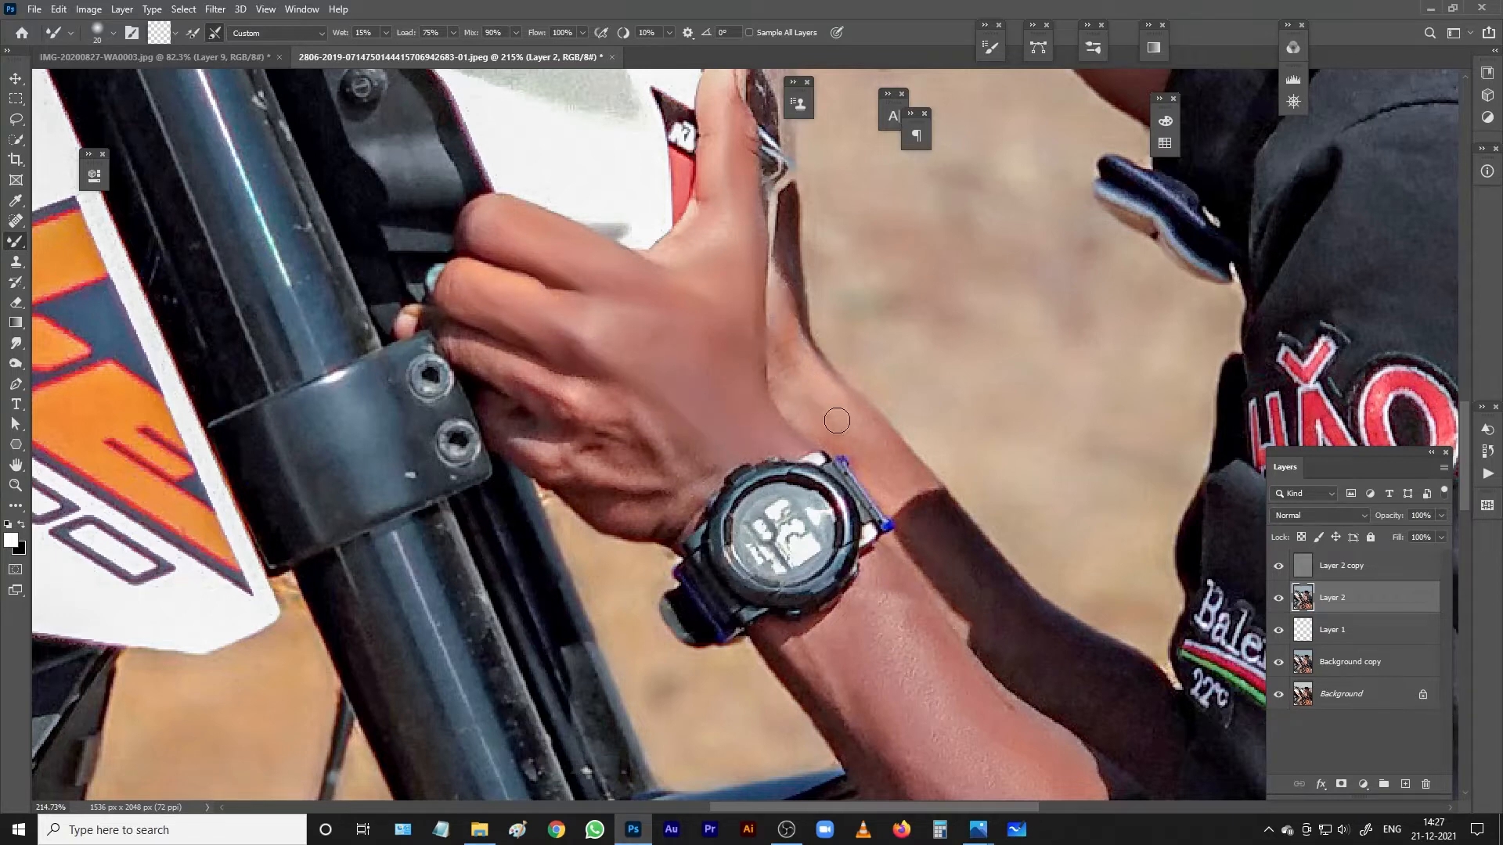
mouse_move(862, 427)
mouse_down()
mouse_move(940, 563)
mouse_move(912, 538)
mouse_move(998, 596)
mouse_move(988, 634)
mouse_move(1032, 686)
mouse_up()
drag(839, 552, 877, 468)
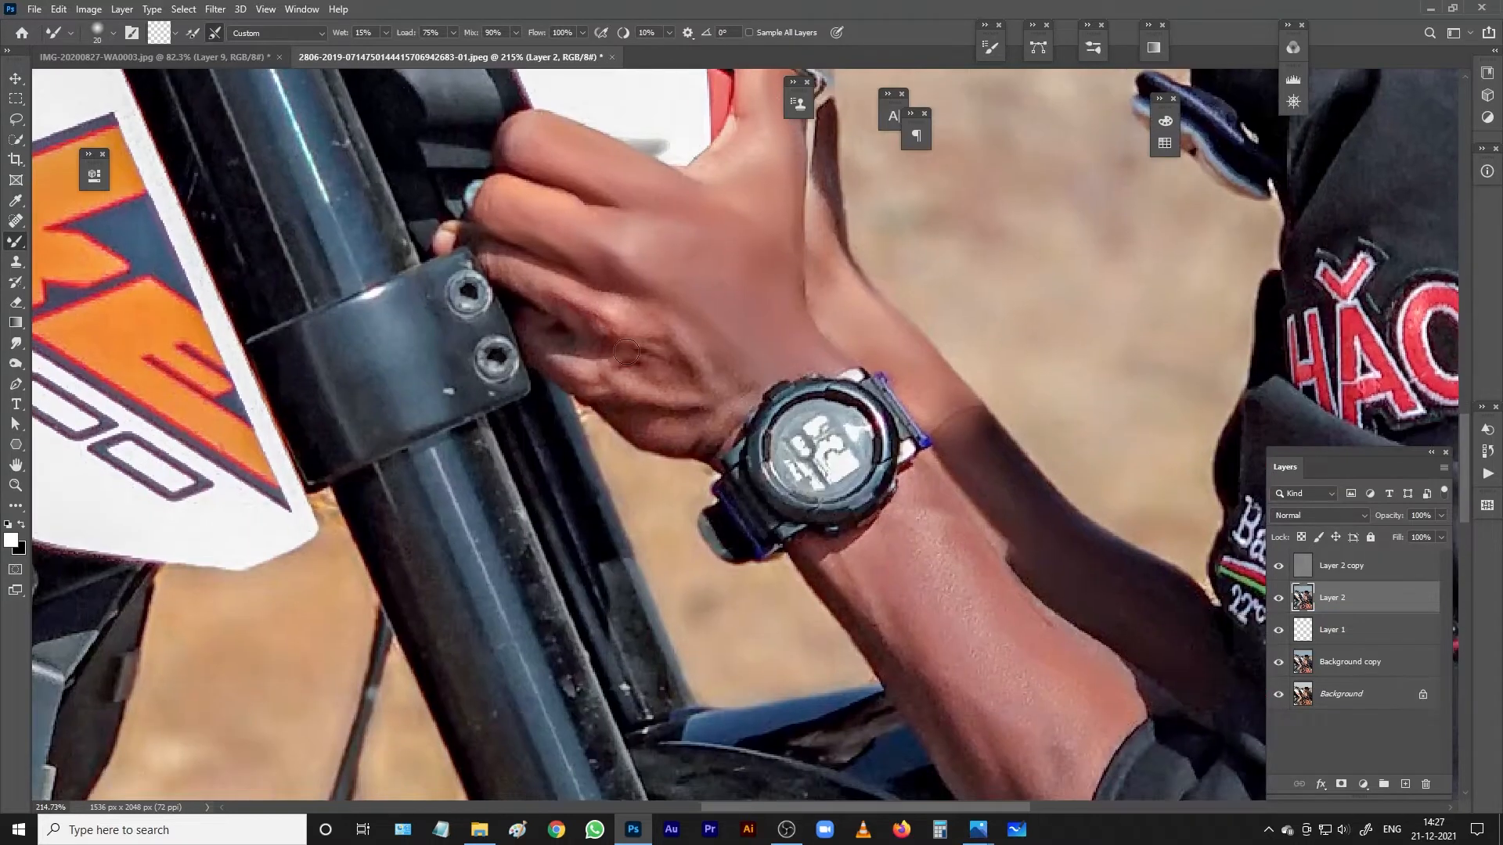
mouse_move(465, 235)
mouse_down()
mouse_move(500, 273)
mouse_move(632, 307)
mouse_move(681, 346)
mouse_move(588, 347)
mouse_move(559, 371)
mouse_move(628, 372)
mouse_move(594, 383)
mouse_move(620, 346)
mouse_move(714, 369)
mouse_move(664, 379)
mouse_move(657, 442)
mouse_up()
Smooth the skin of the near forearm between the watch and the sleeve with the Mixer Brush at size 30.
drag(832, 579, 710, 400)
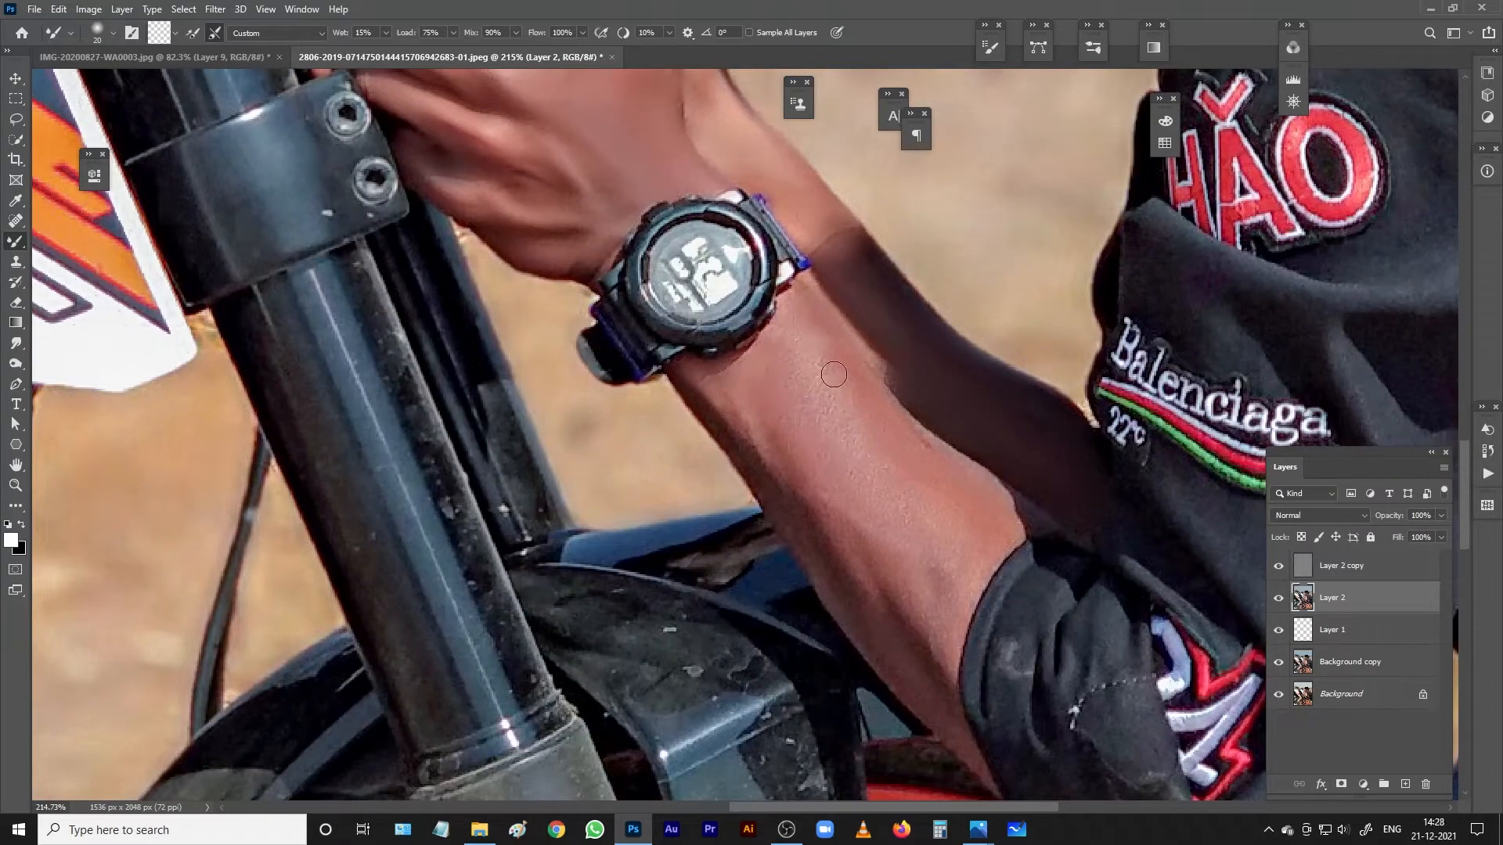
key(bracketright)
key(bracketright)
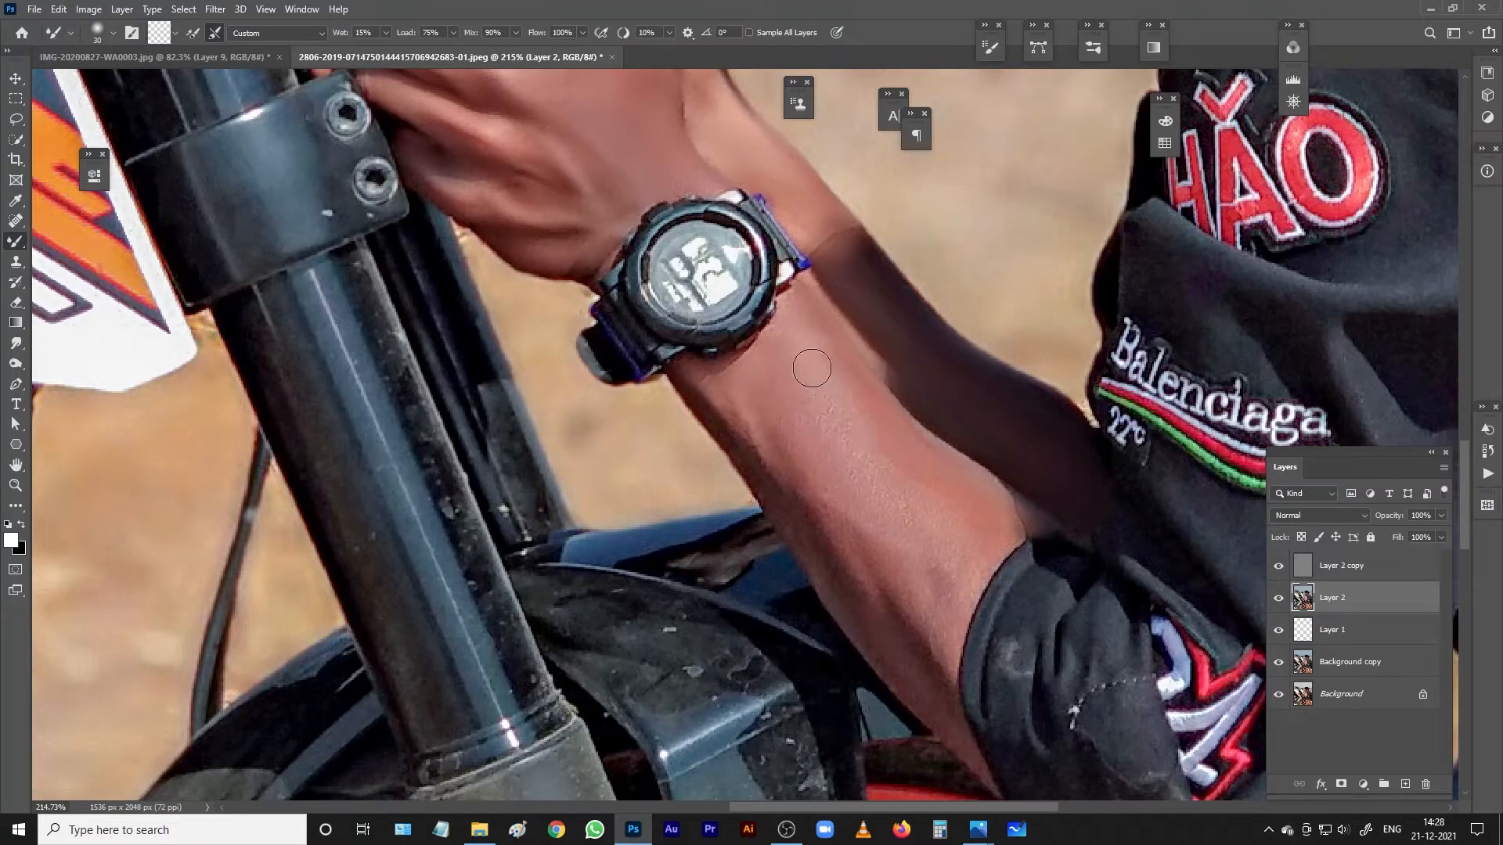
mouse_move(956, 500)
mouse_down()
mouse_move(980, 531)
mouse_move(848, 447)
mouse_move(765, 447)
mouse_move(803, 484)
mouse_move(812, 544)
mouse_move(912, 570)
mouse_move(945, 641)
mouse_up()
key(ctrl+0)
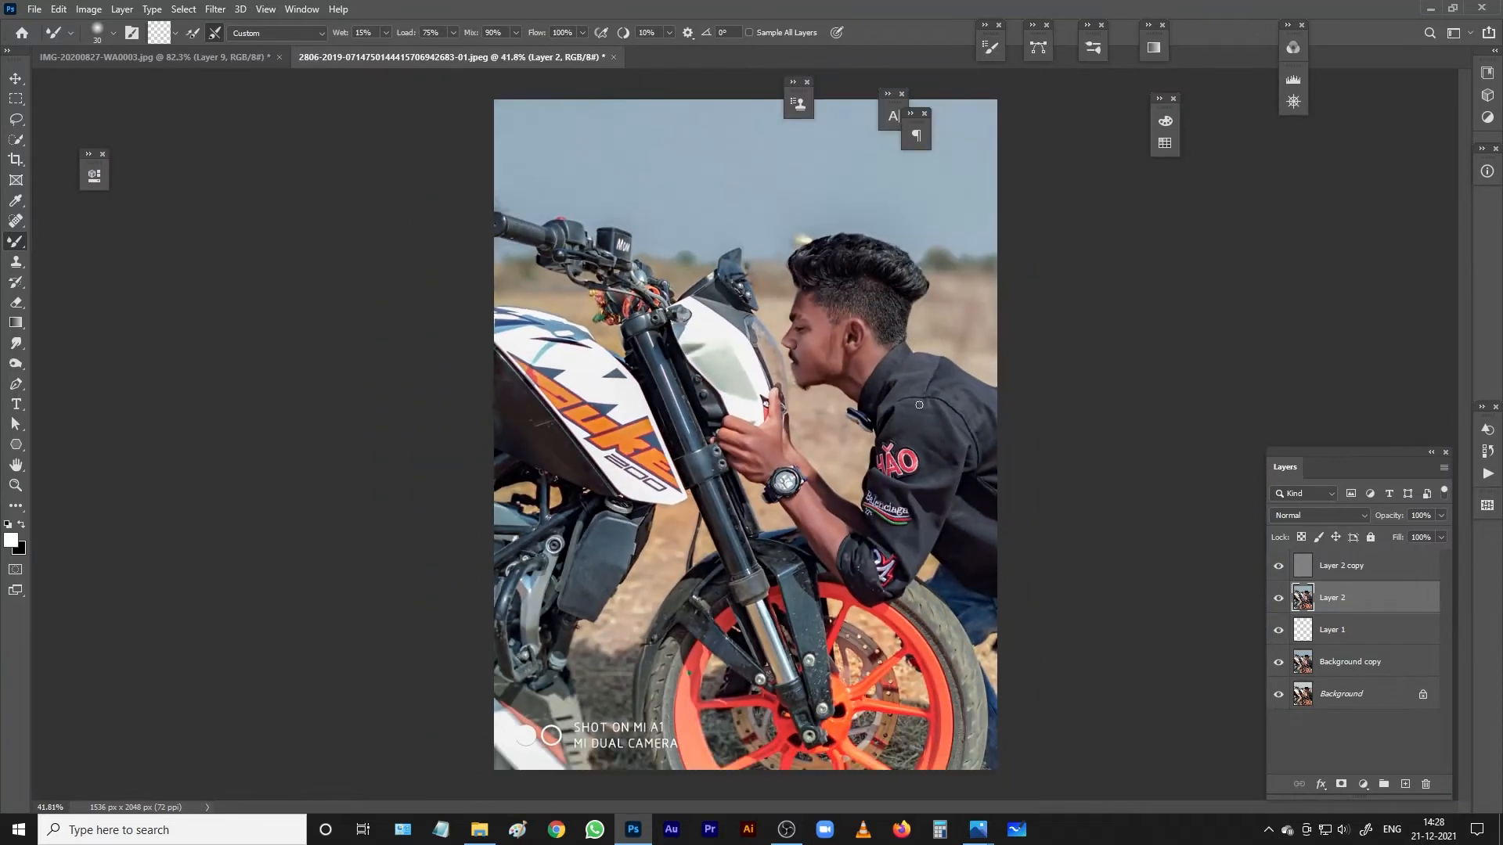
Add a new gray-filled layer above the high-pass layer and set its blend mode to Overlay.
click(1339, 574)
click(1406, 784)
key(shift+F5)
key(Return)
click(1320, 516)
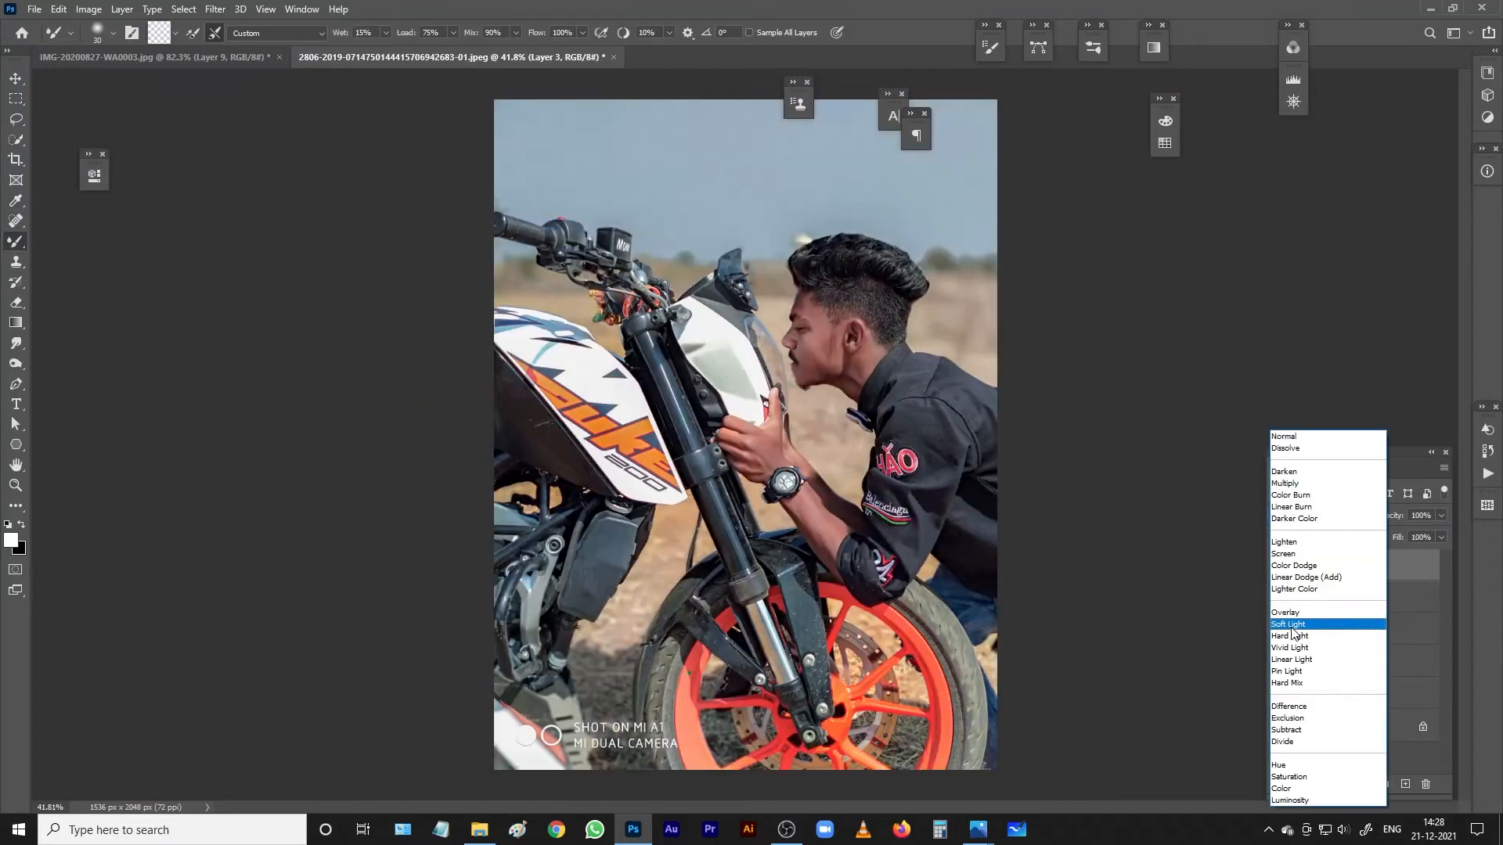
click(1306, 611)
Brighten the face and forearm on the gray layer with the Dodge tool, using Midtones range and 10% exposure.
click(17, 366)
scroll(823, 419, up, 1)
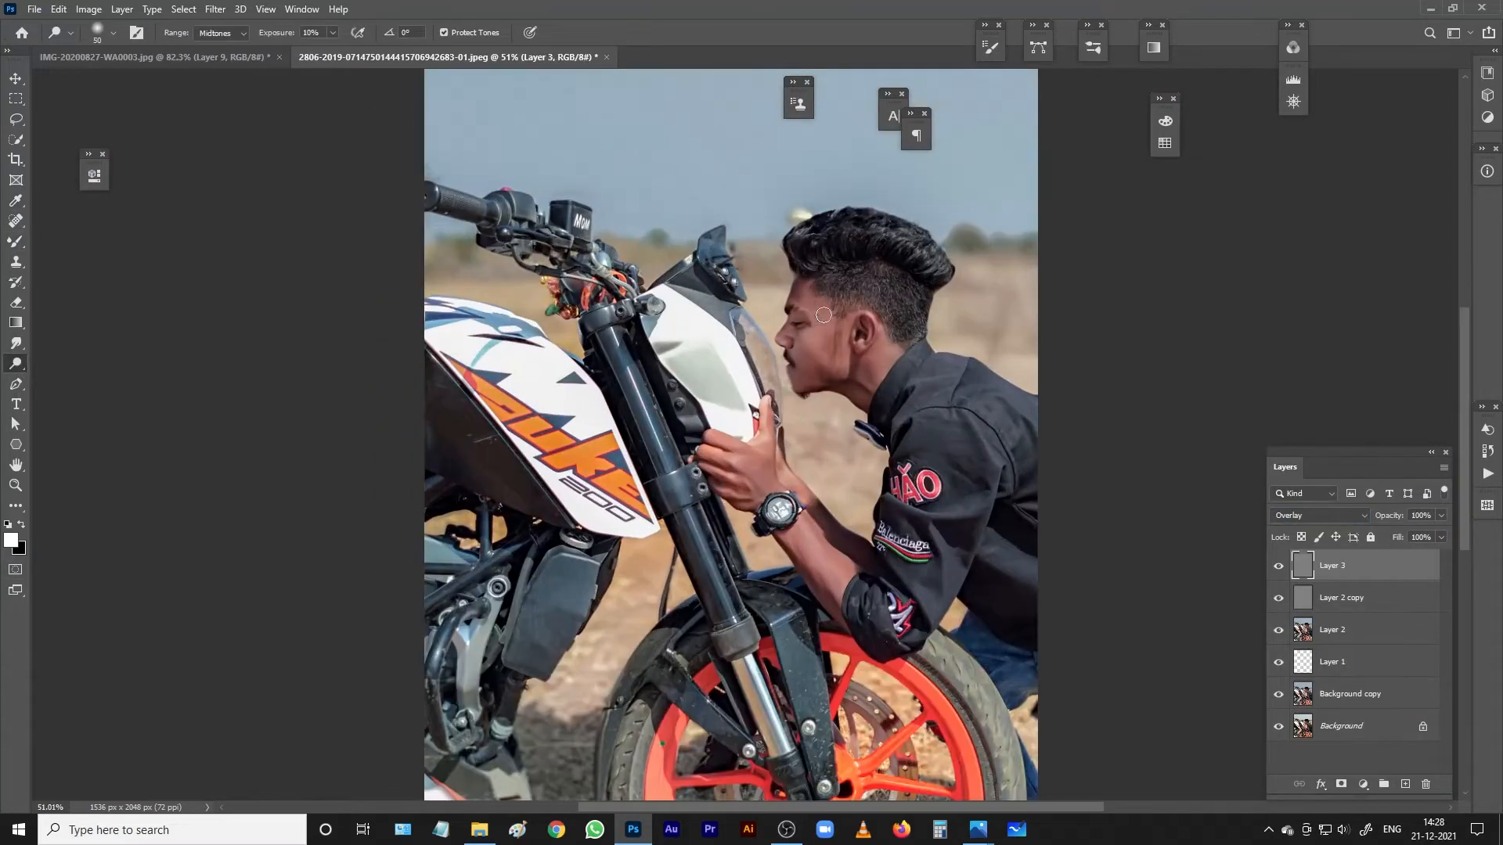
drag(881, 333, 878, 371)
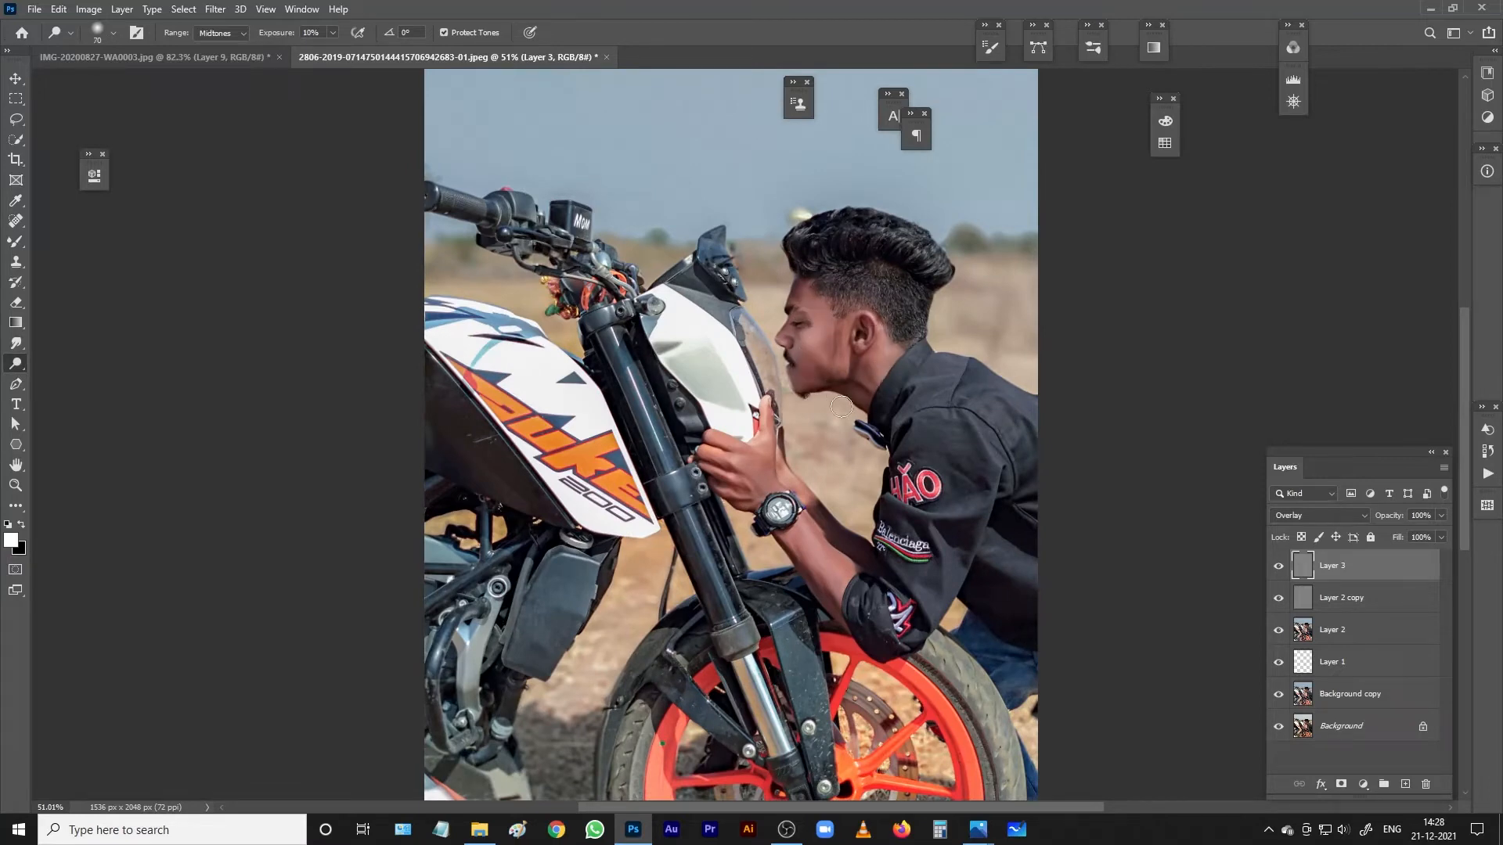
mouse_move(847, 602)
mouse_down()
mouse_move(740, 457)
mouse_move(786, 465)
mouse_up()
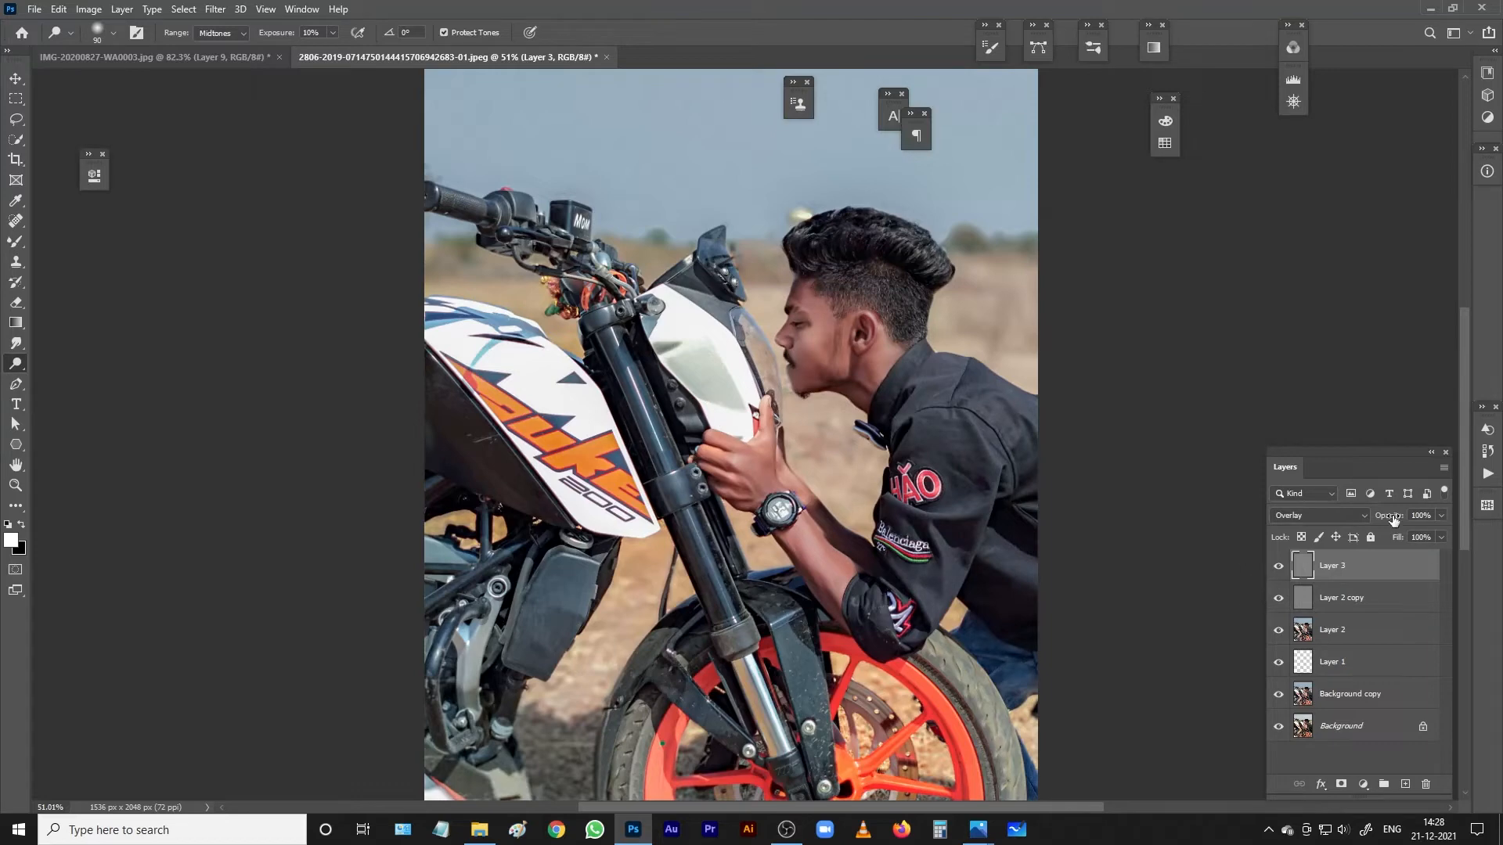
Merge all visible layers into a new top layer and open the Liquify filter on it.
key(ctrl+shift+alt+e)
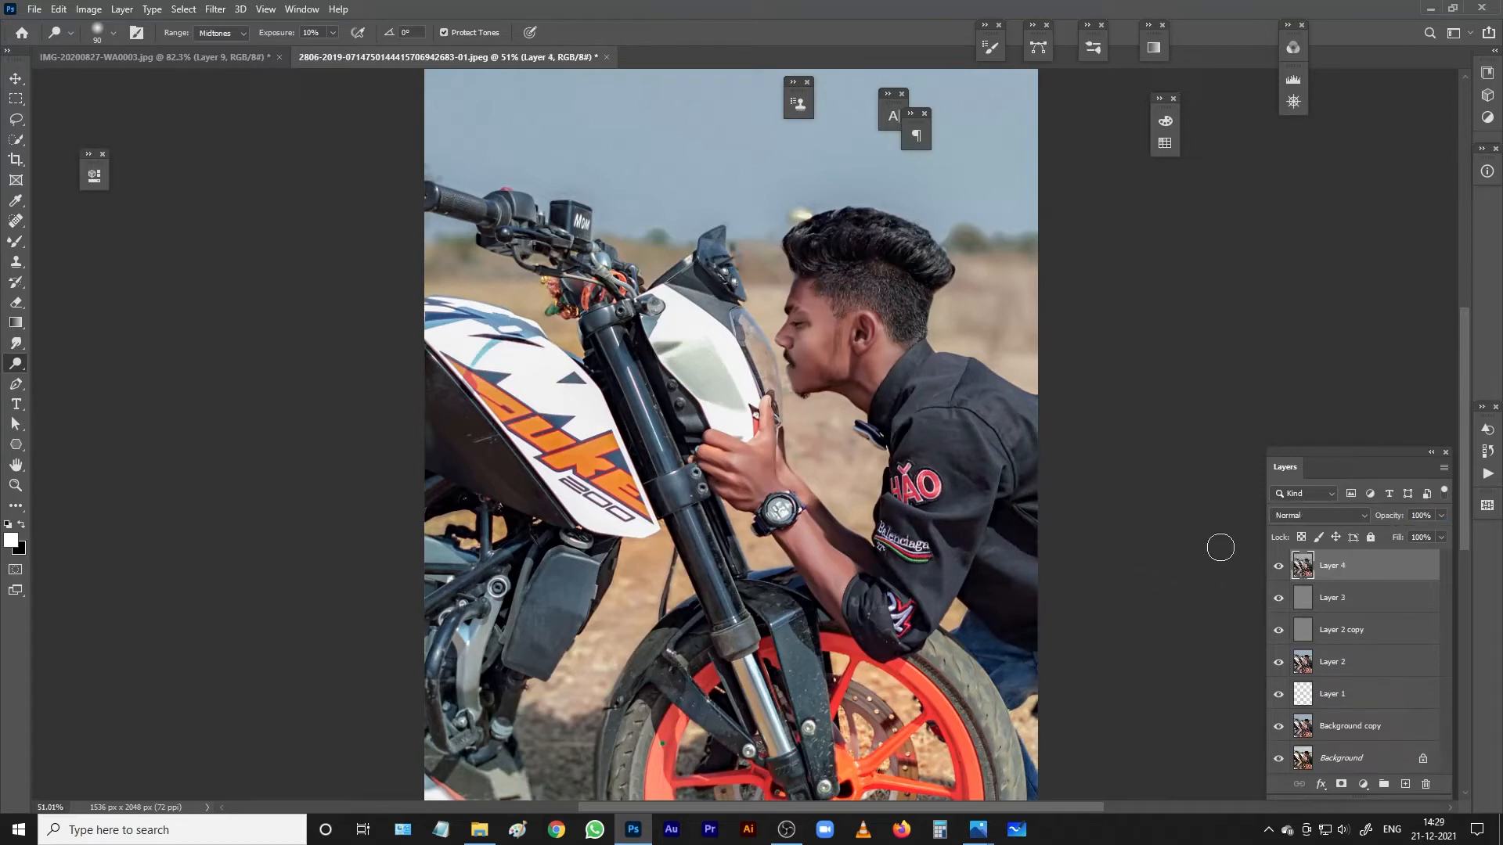
click(215, 9)
click(252, 132)
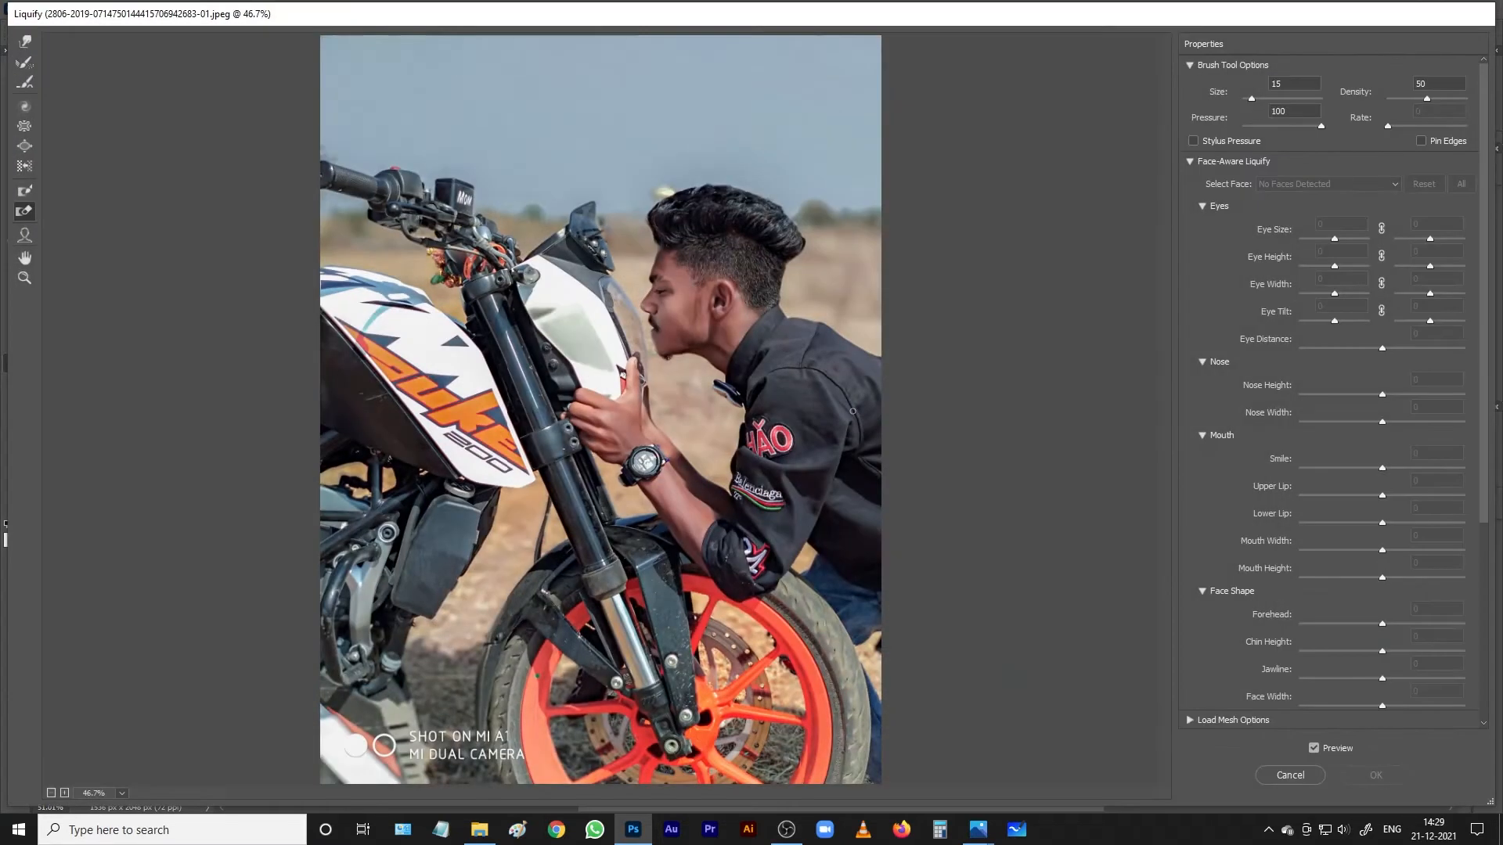
Reshape the top and front of the man's hair with the Forward Warp tool at size 175 and pressure 20.
key(z)
drag(698, 210, 756, 265)
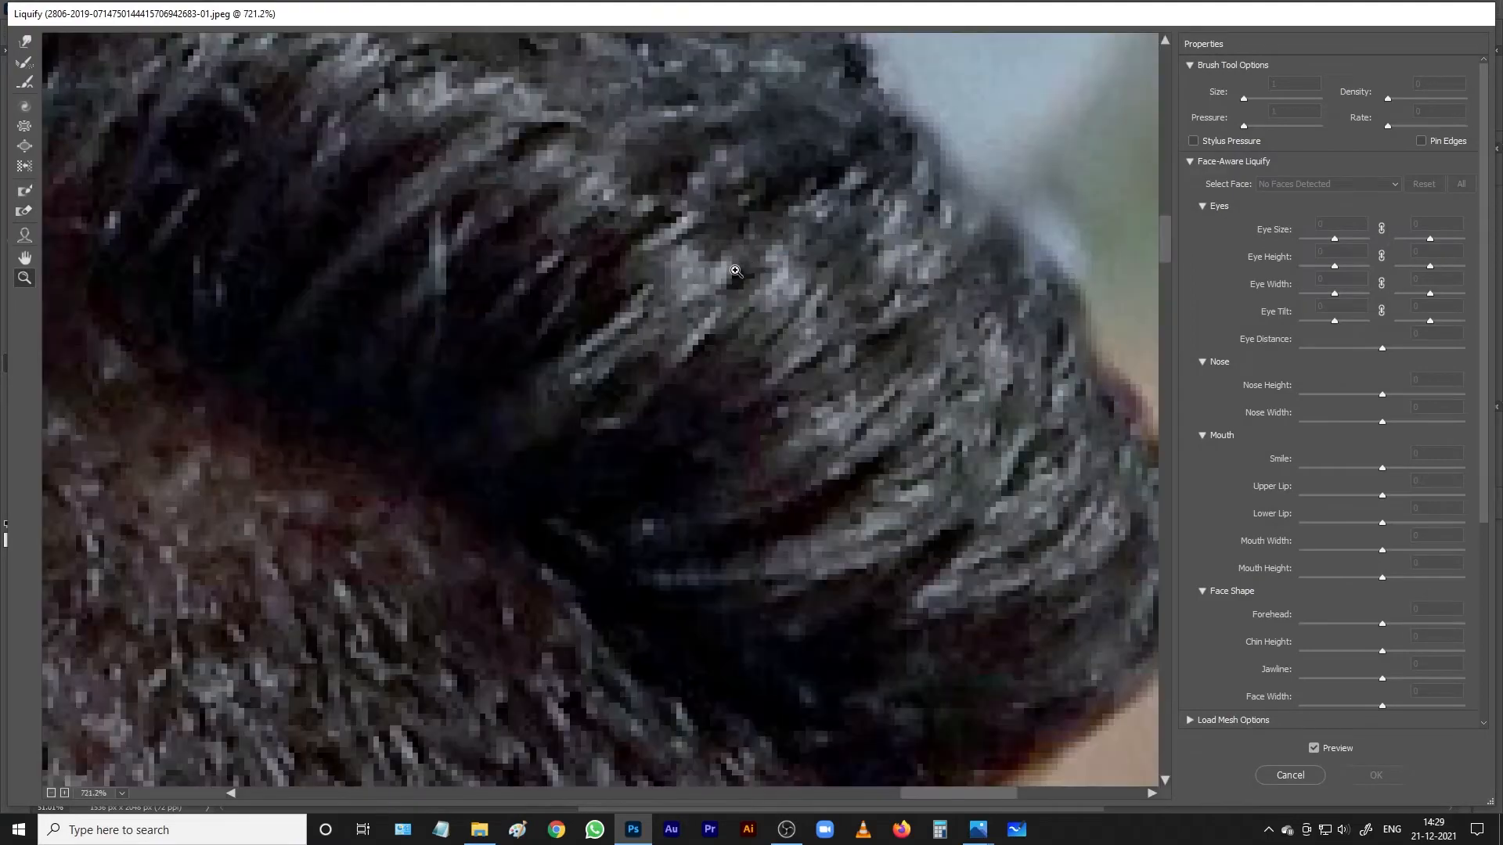
key(ctrl+minus)
key(ctrl+minus)
key(ctrl+minus)
key(ctrl+minus)
key(ctrl+minus)
key(ctrl+minus)
key(ctrl+minus)
key(ctrl+minus)
key(ctrl+minus)
key(ctrl+plus)
key(ctrl+plus)
drag(914, 258, 542, 385)
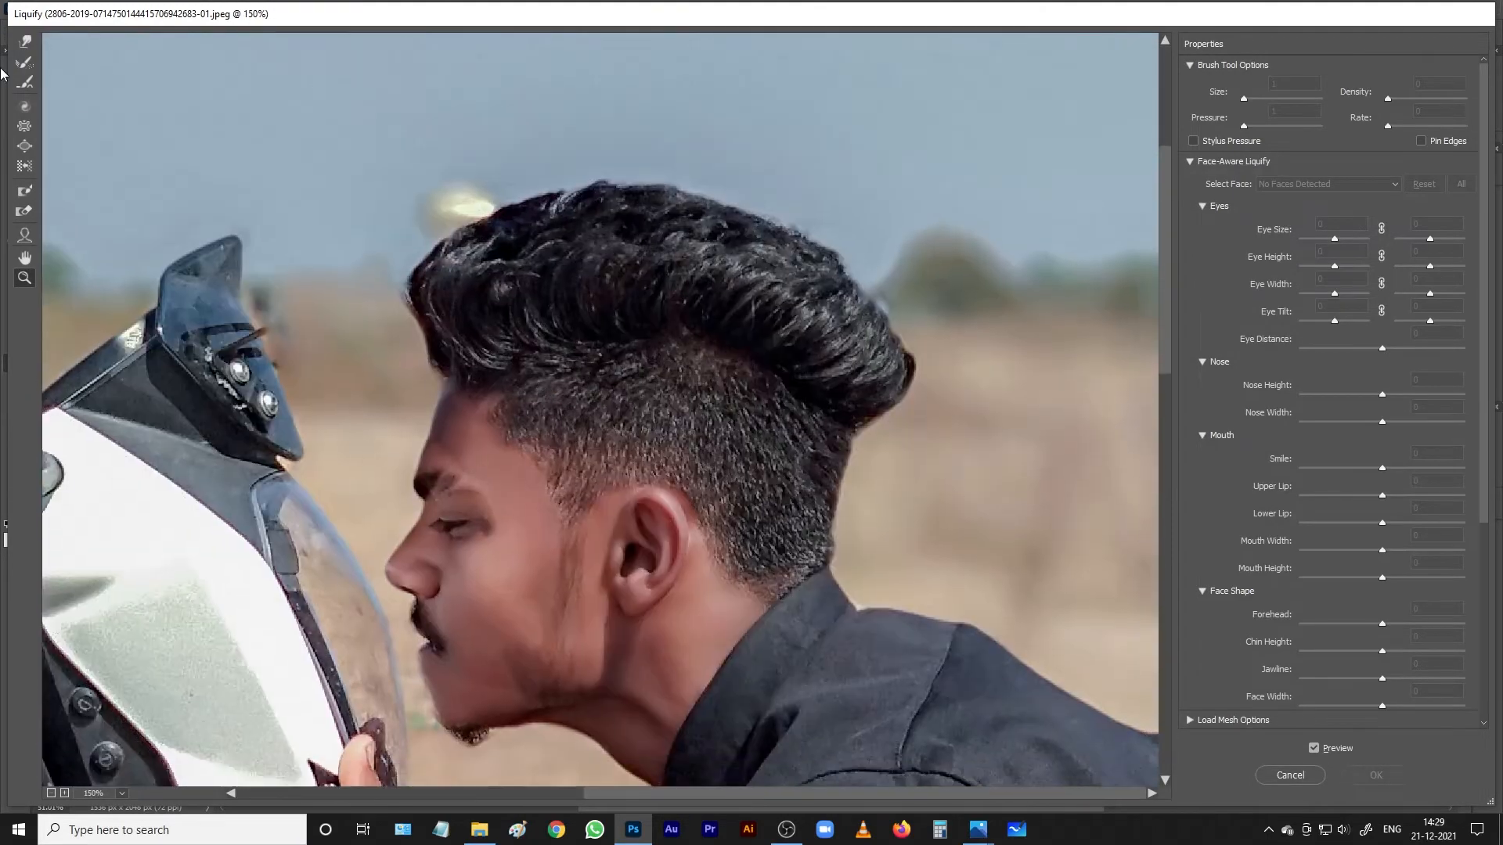
click(24, 41)
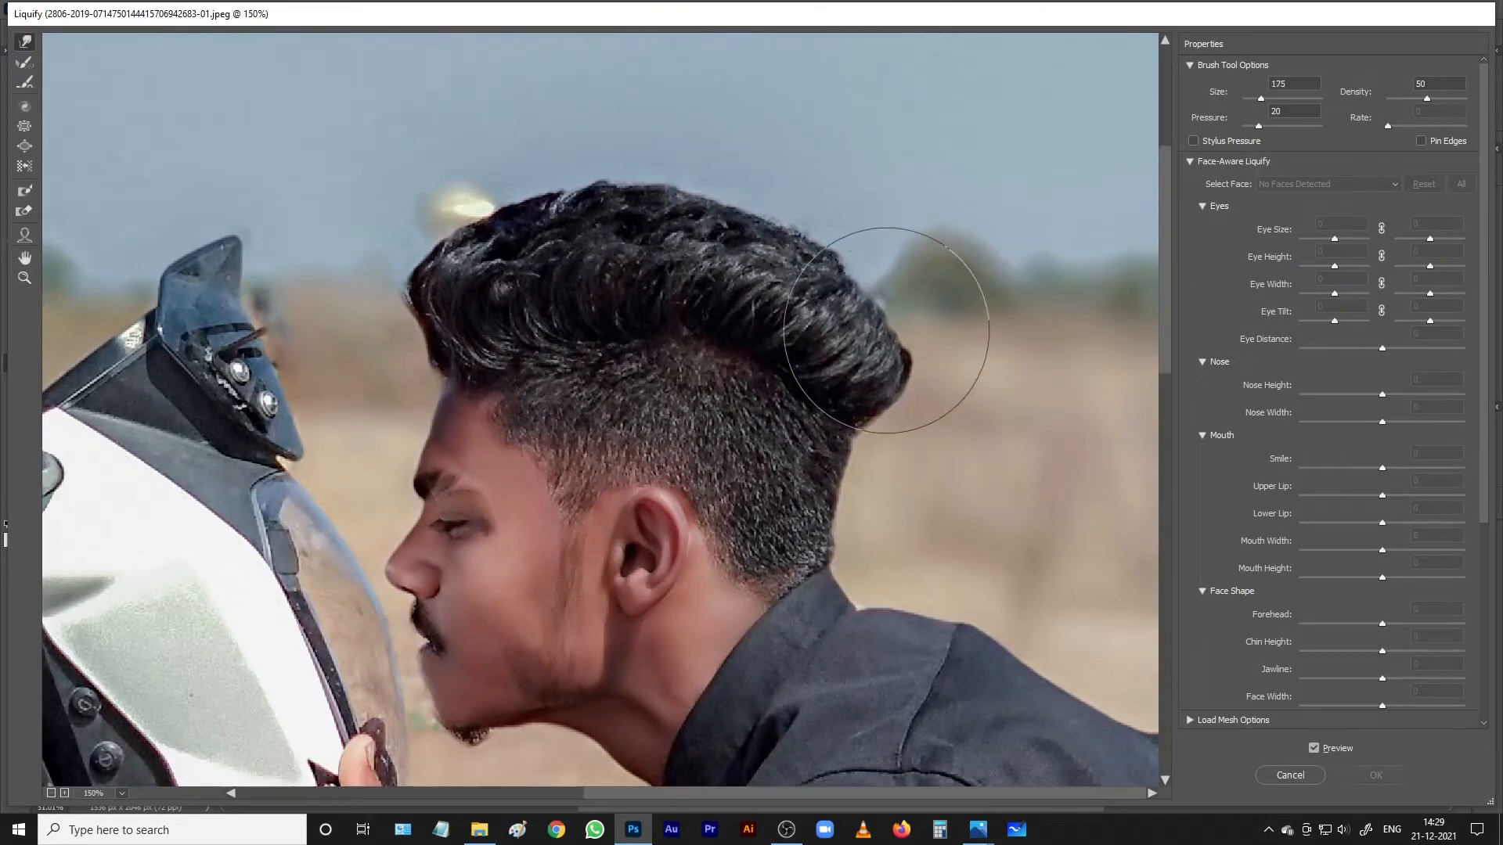
mouse_move(469, 235)
mouse_down()
mouse_move(513, 258)
mouse_move(558, 187)
mouse_move(675, 212)
mouse_move(806, 295)
mouse_move(846, 376)
mouse_move(807, 316)
mouse_move(719, 276)
mouse_move(592, 278)
mouse_up()
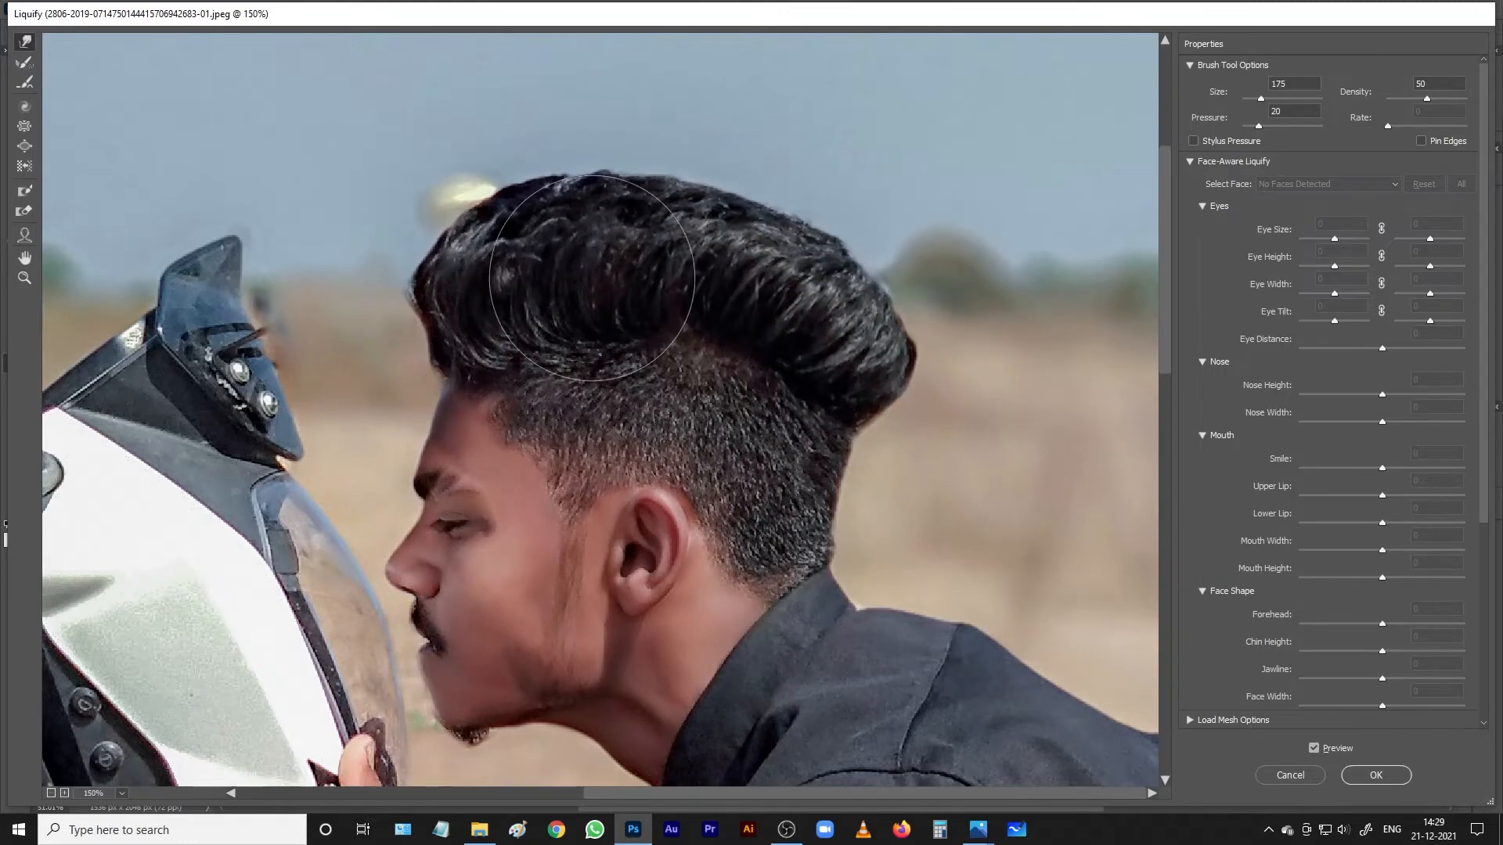
Reduce the Forward Warp brush to size 25 and apply the Liquify changes.
key(ctrl+0)
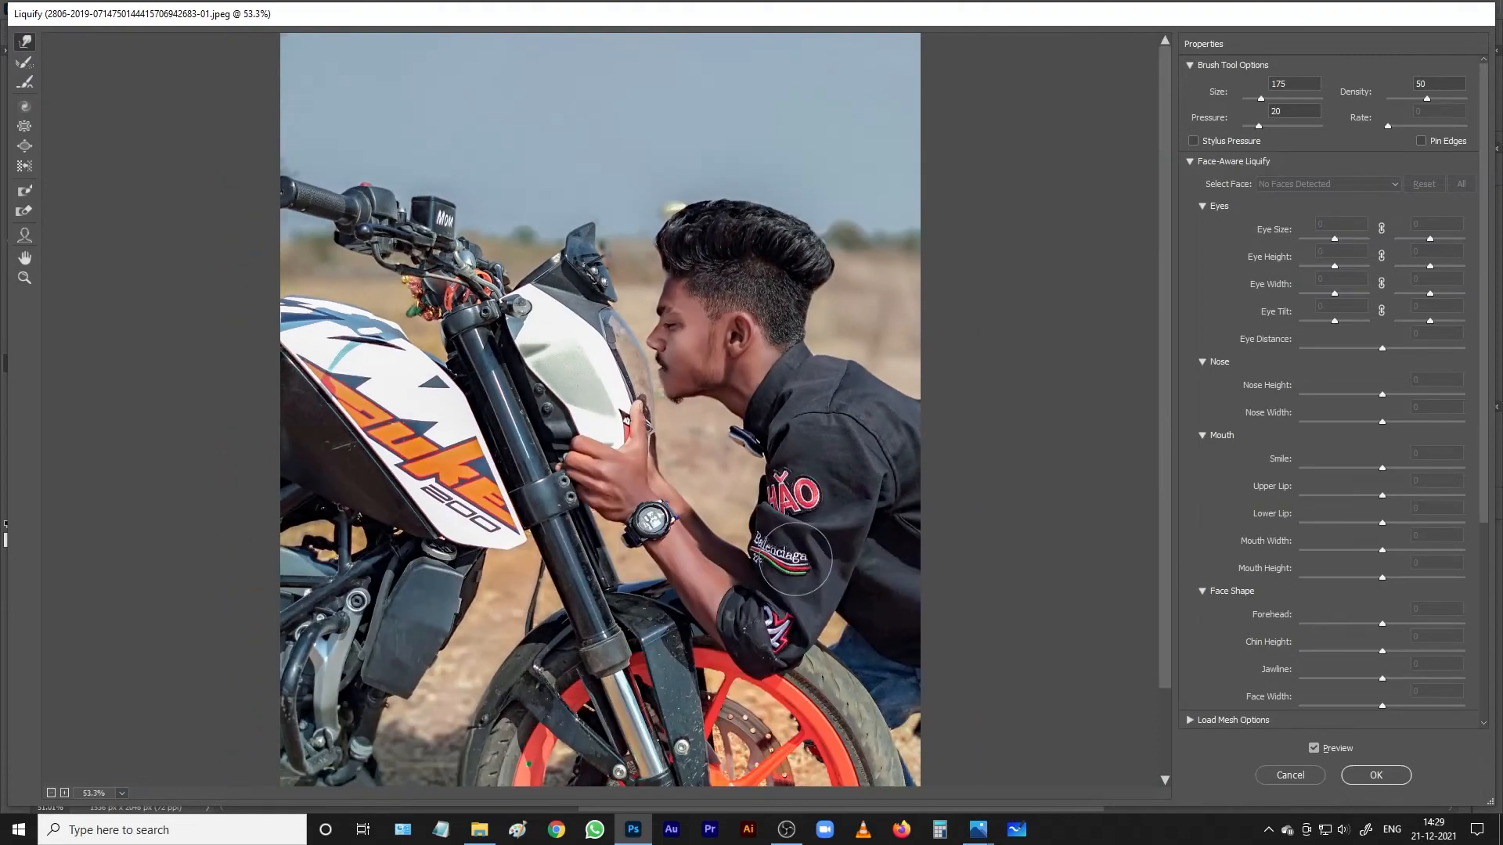
scroll(796, 560, up, 10)
key(bracketleft)
key(bracketleft)
key(bracketleft)
key(bracketleft)
key(bracketleft)
key(bracketleft)
key(bracketleft)
key(bracketleft)
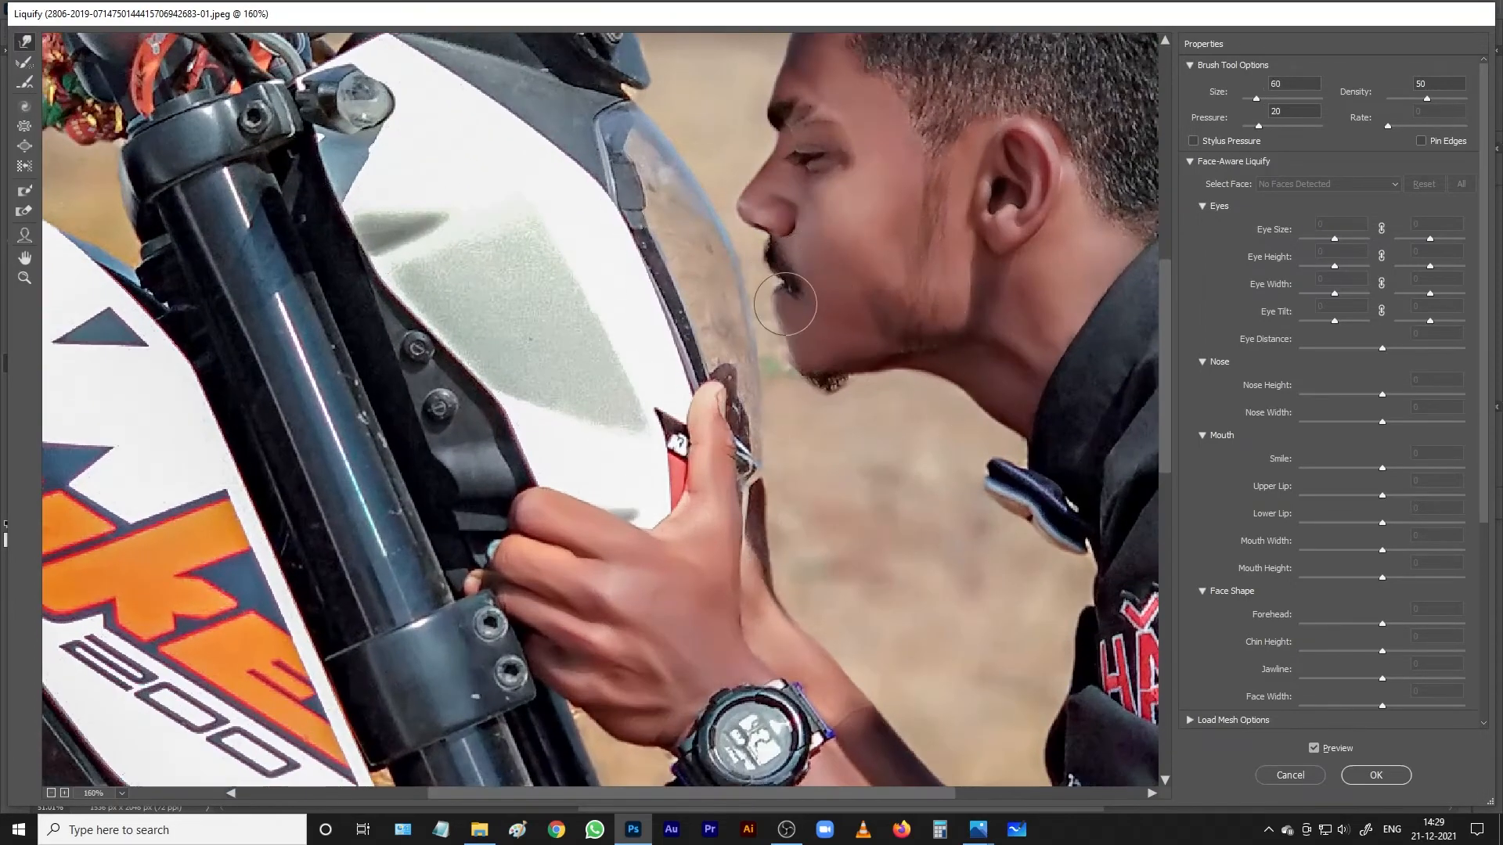
key(bracketleft)
key(bracketleft)
key(bracketleft)
key(bracketleft)
scroll(863, 315, down, 5)
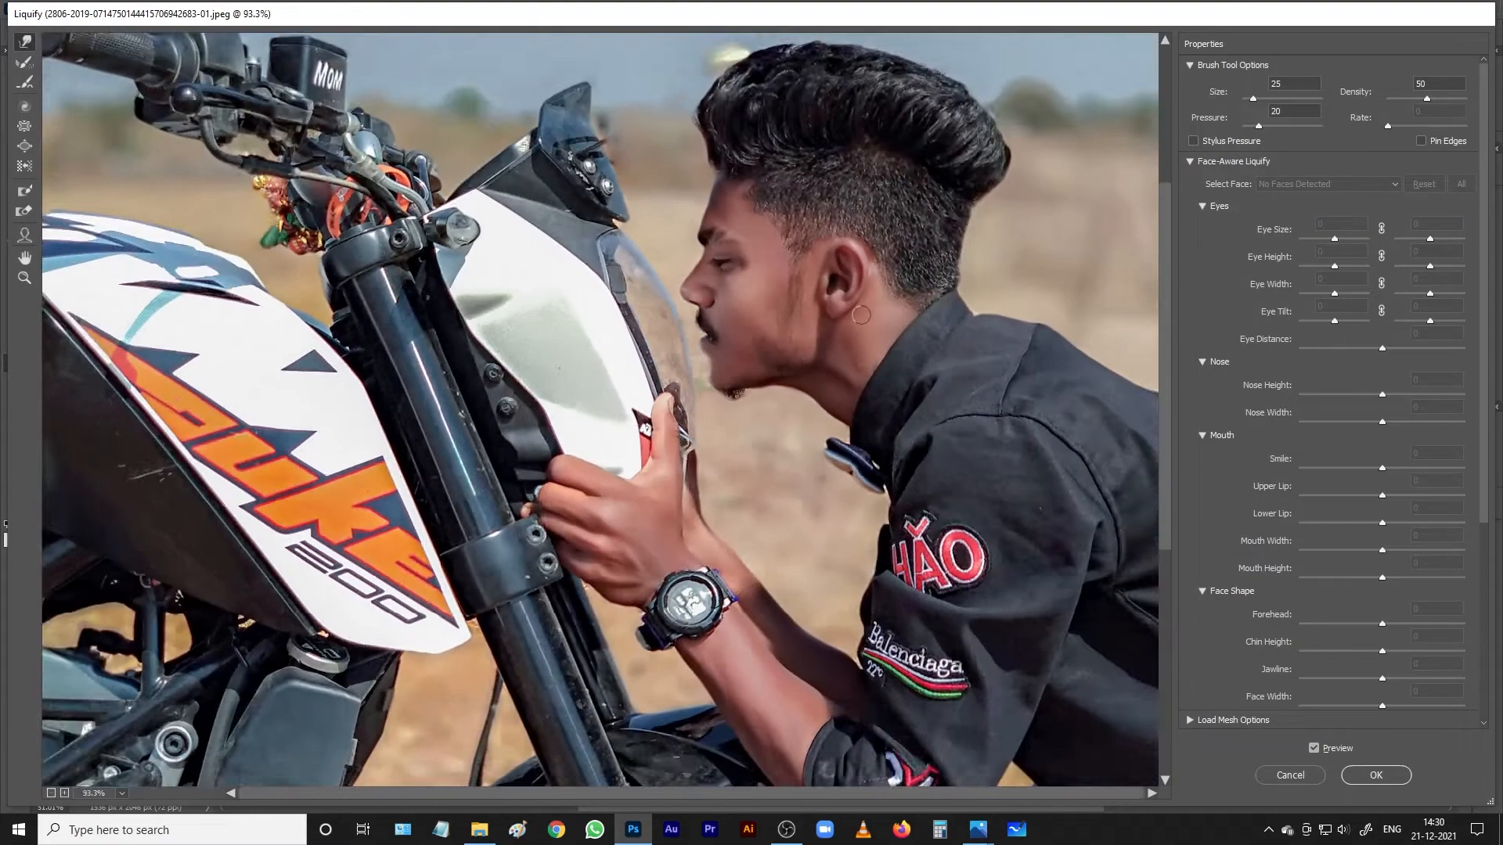
scroll(861, 315, down, 4)
key(Return)
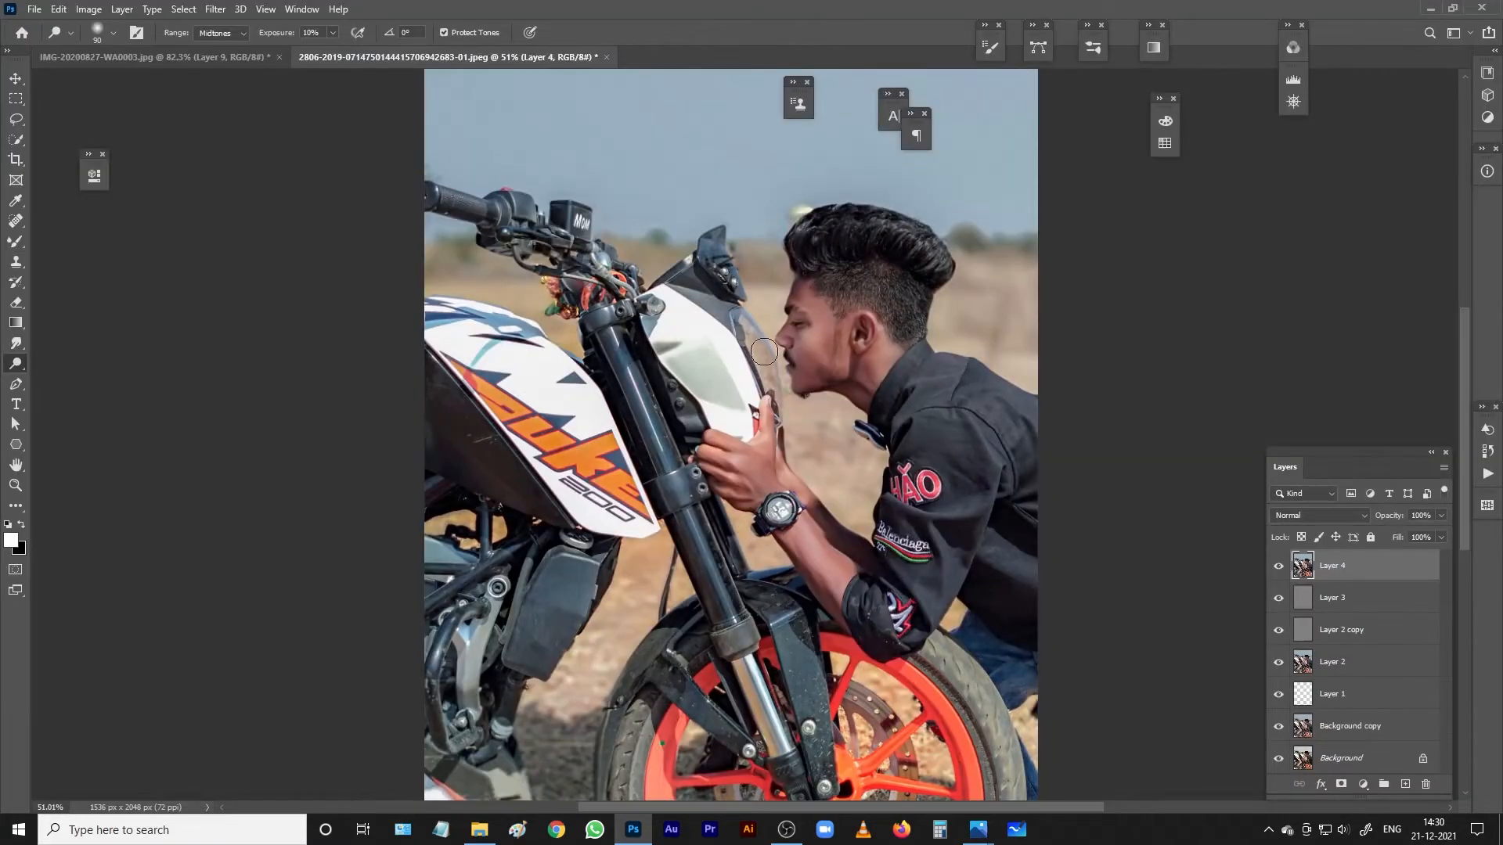
Duplicate the liquified layer and open the copy in the Camera Raw filter.
scroll(764, 352, down, 8)
key(ctrl+j)
click(216, 9)
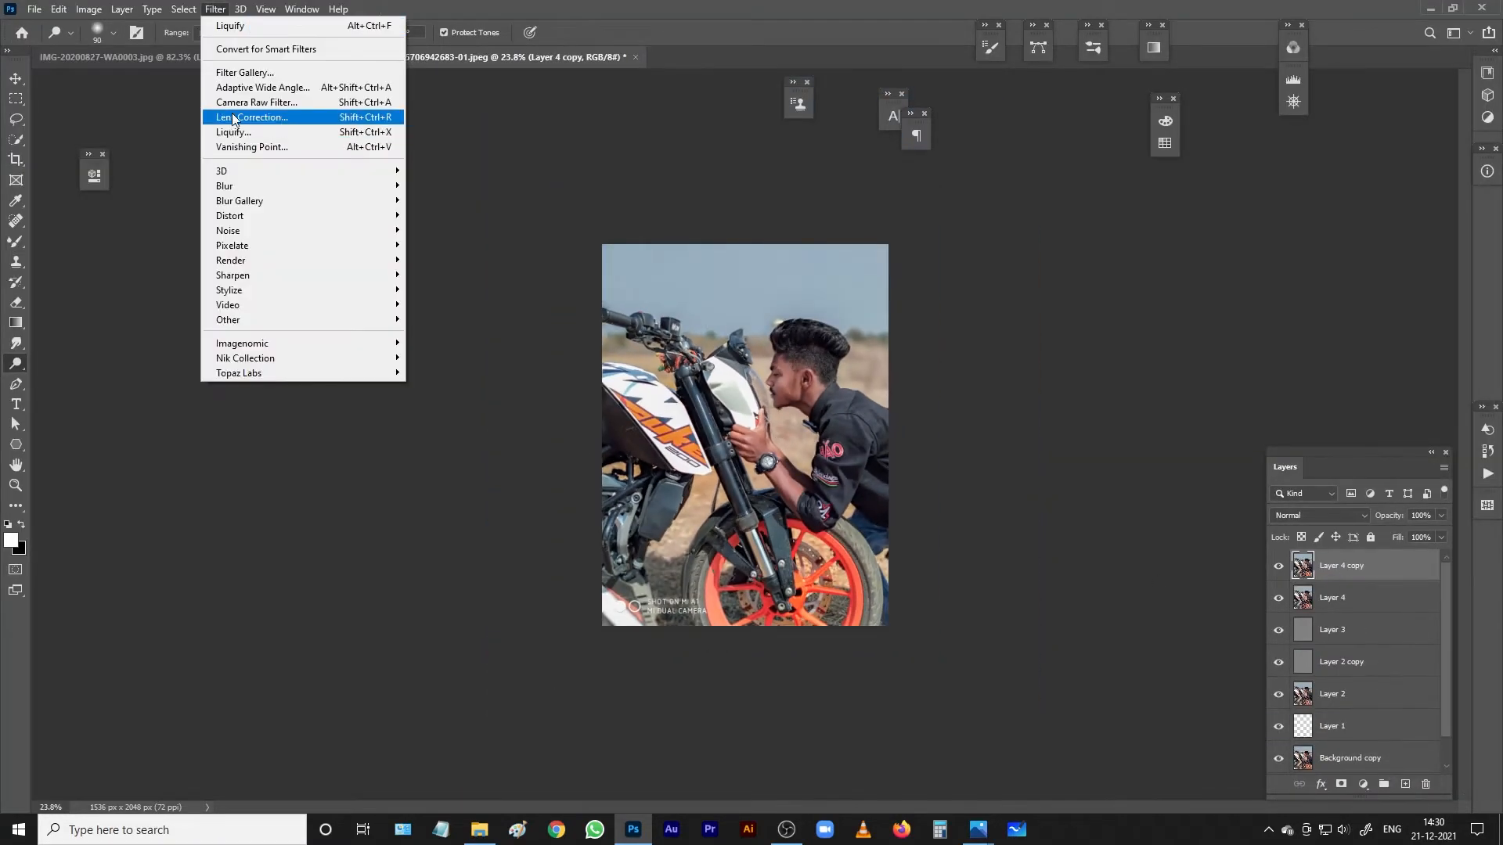
click(245, 102)
scroll(922, 450, up, 8)
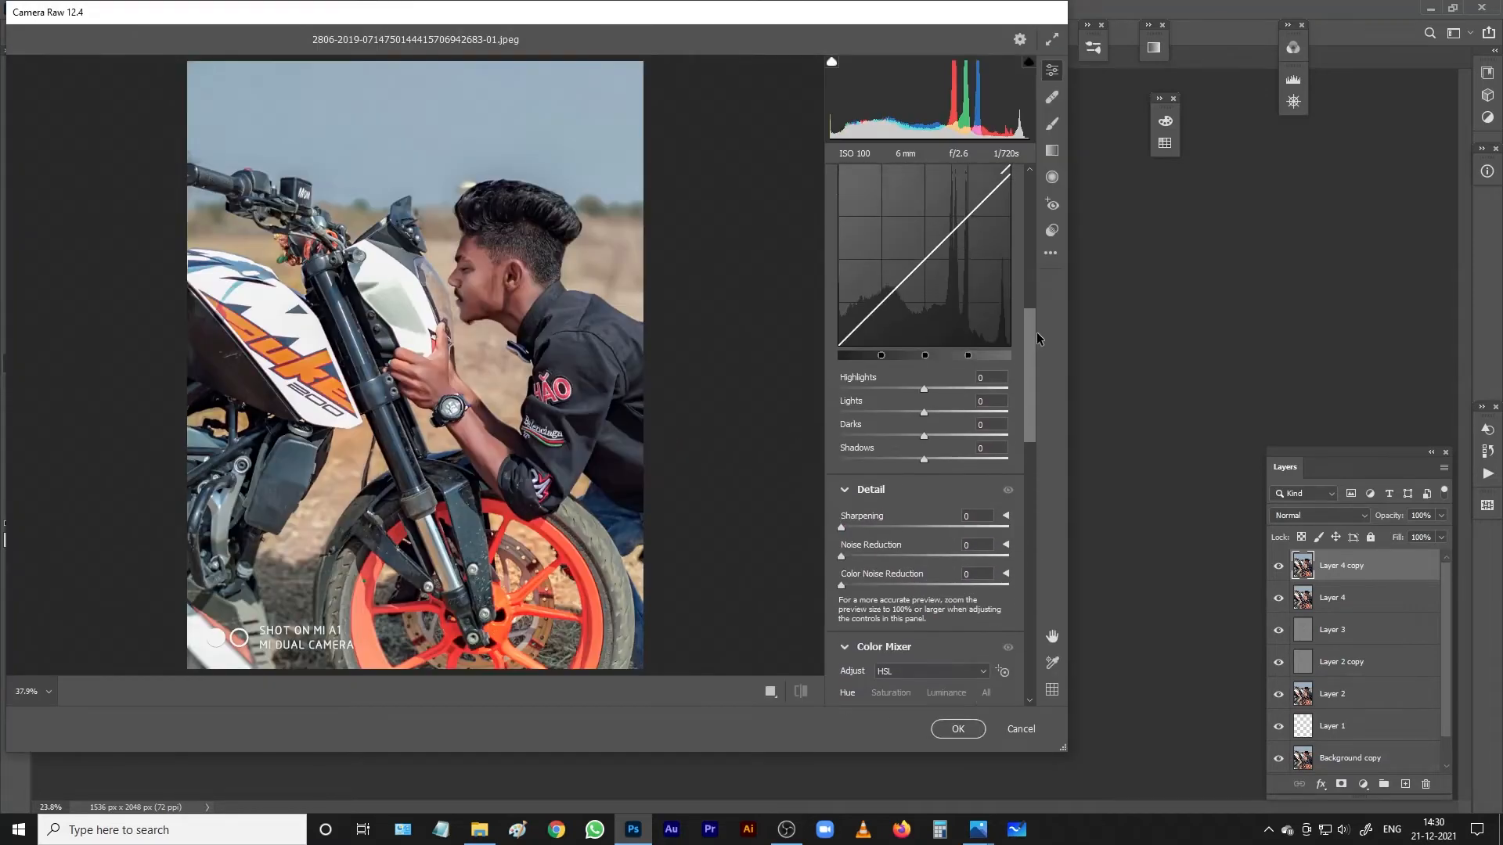
Mute the orange and yellow tones with the Camera Raw Color Mixer and apply the filter.
scroll(922, 450, down, 3)
drag(924, 446, 861, 445)
click(891, 379)
drag(924, 489, 872, 463)
click(956, 729)
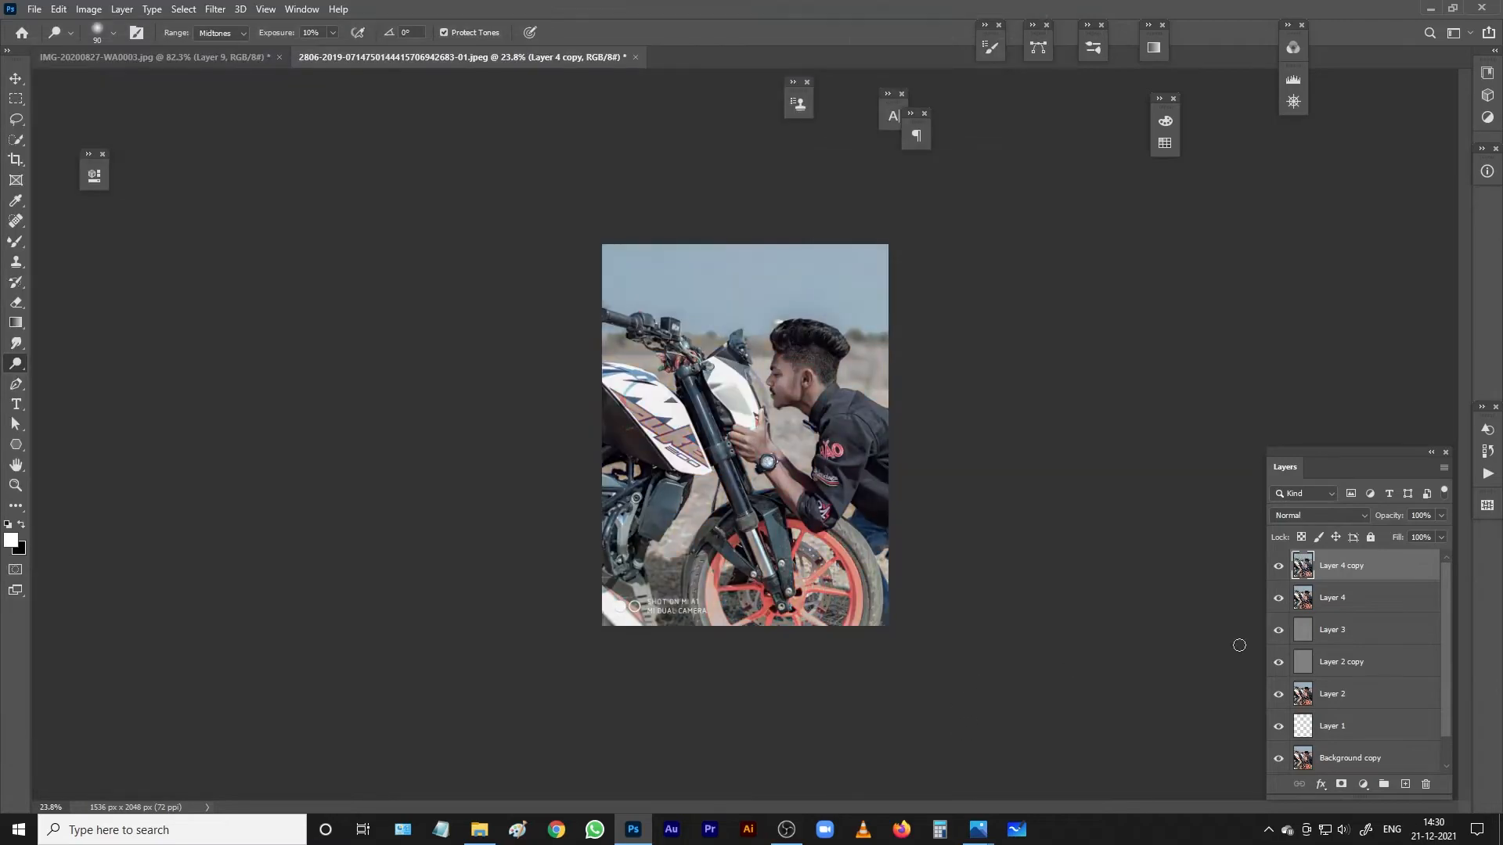
Add a layer mask to the desaturated copy and choose the regular Brush tool with a soft round tip.
click(1341, 785)
scroll(782, 385, up, 8)
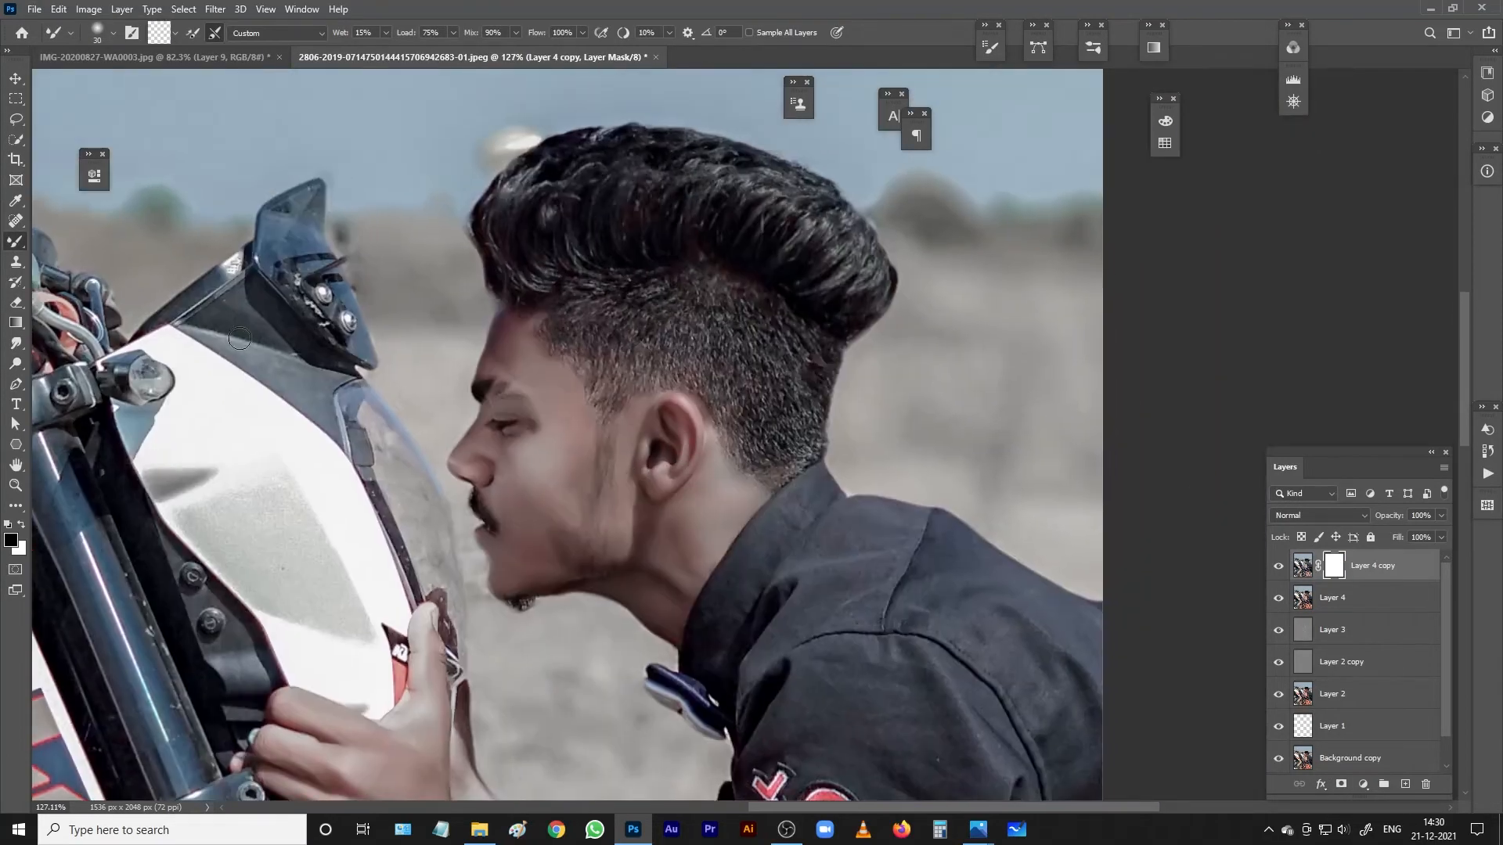
right_click(15, 241)
click(93, 244)
click(113, 33)
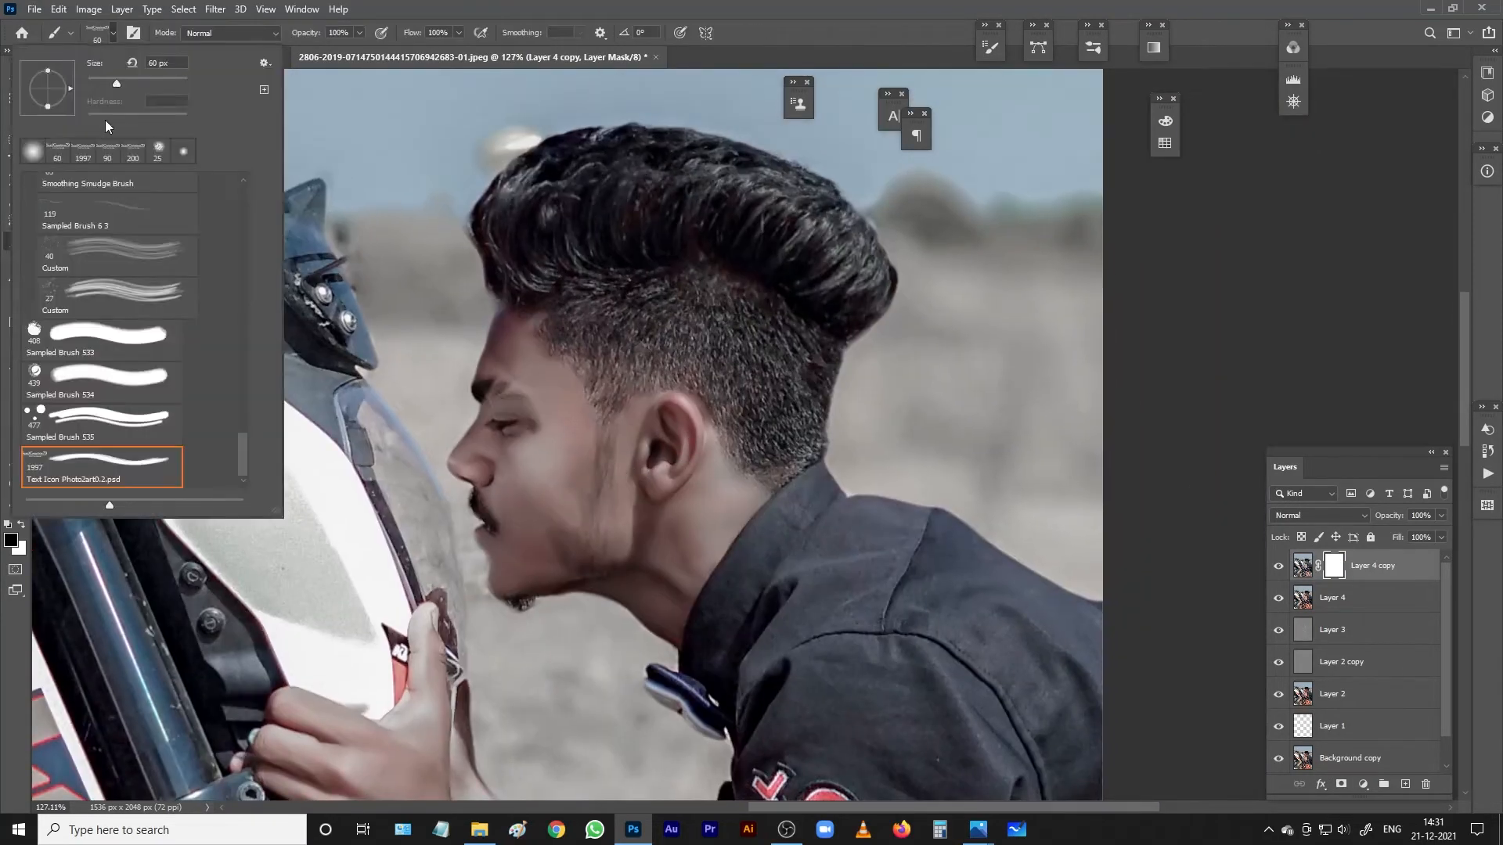
click(32, 158)
click(112, 32)
Paint black on the mask over the face, ear and neck to bring back the skin color, using brush size 50.
mouse_move(534, 357)
mouse_down()
mouse_move(557, 357)
mouse_move(586, 497)
mouse_up()
drag(605, 479, 656, 374)
key(bracketleft)
mouse_move(540, 370)
mouse_down()
mouse_move(535, 350)
mouse_move(564, 376)
mouse_move(622, 367)
mouse_move(571, 470)
mouse_up()
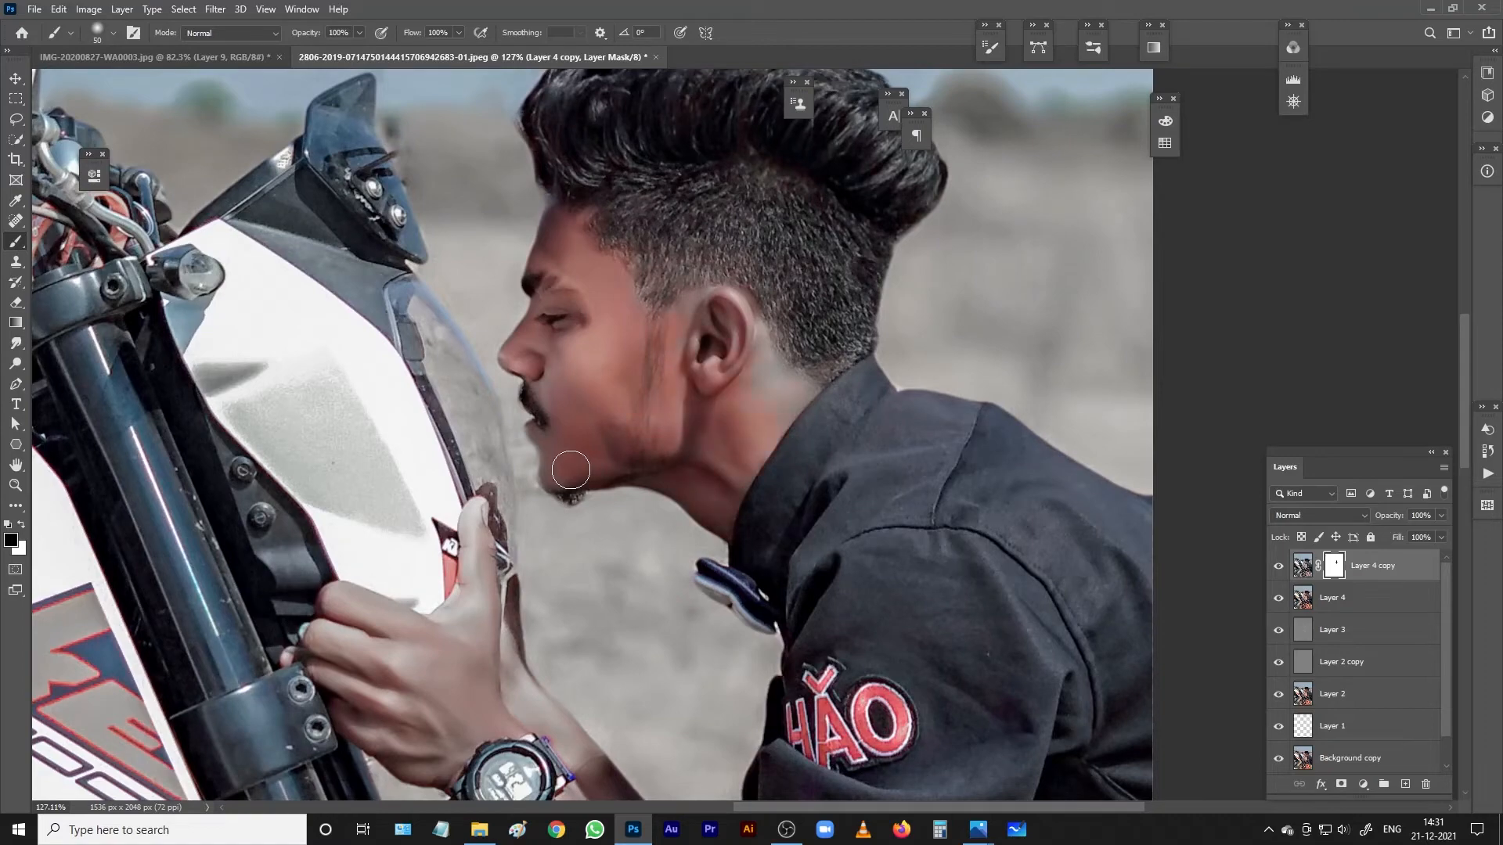
scroll(914, 404, up, 3)
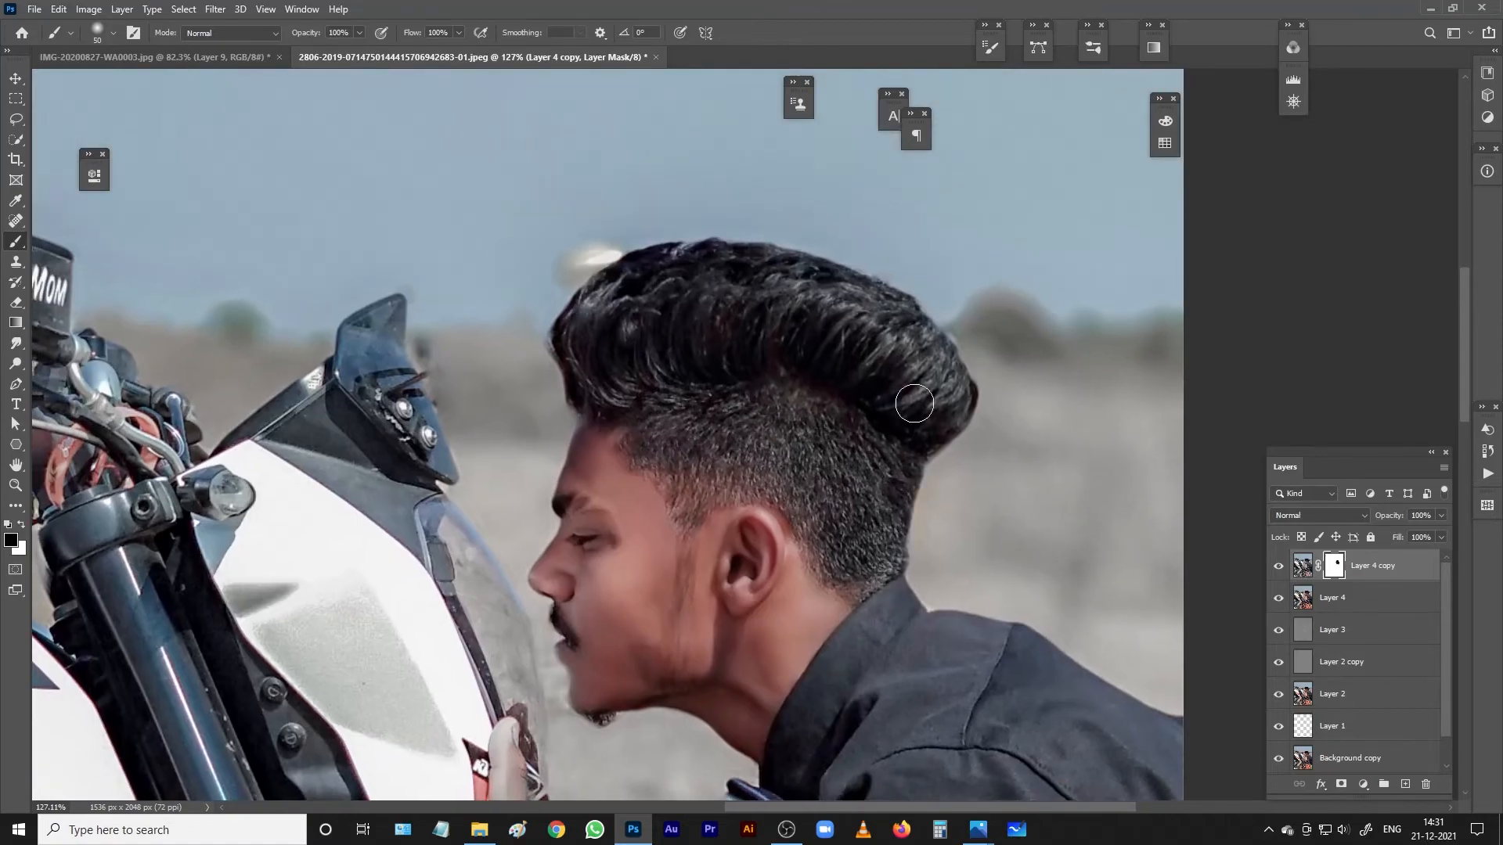
Bring back the skin color of the hand and forearms by painting black on the layer mask.
scroll(861, 392, down, 6)
scroll(776, 470, down, 3)
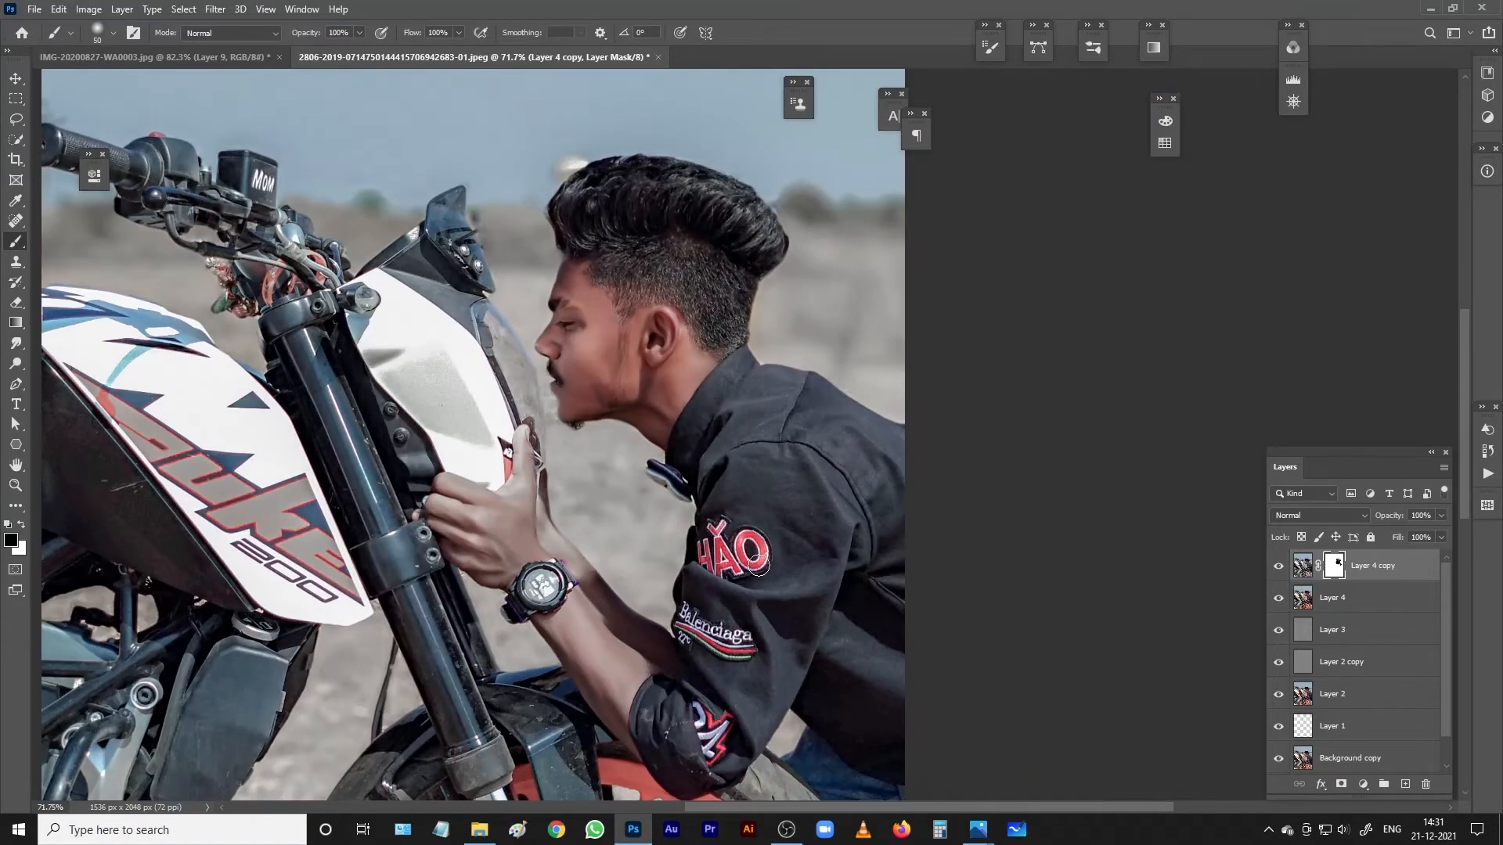
scroll(807, 556, down, 3)
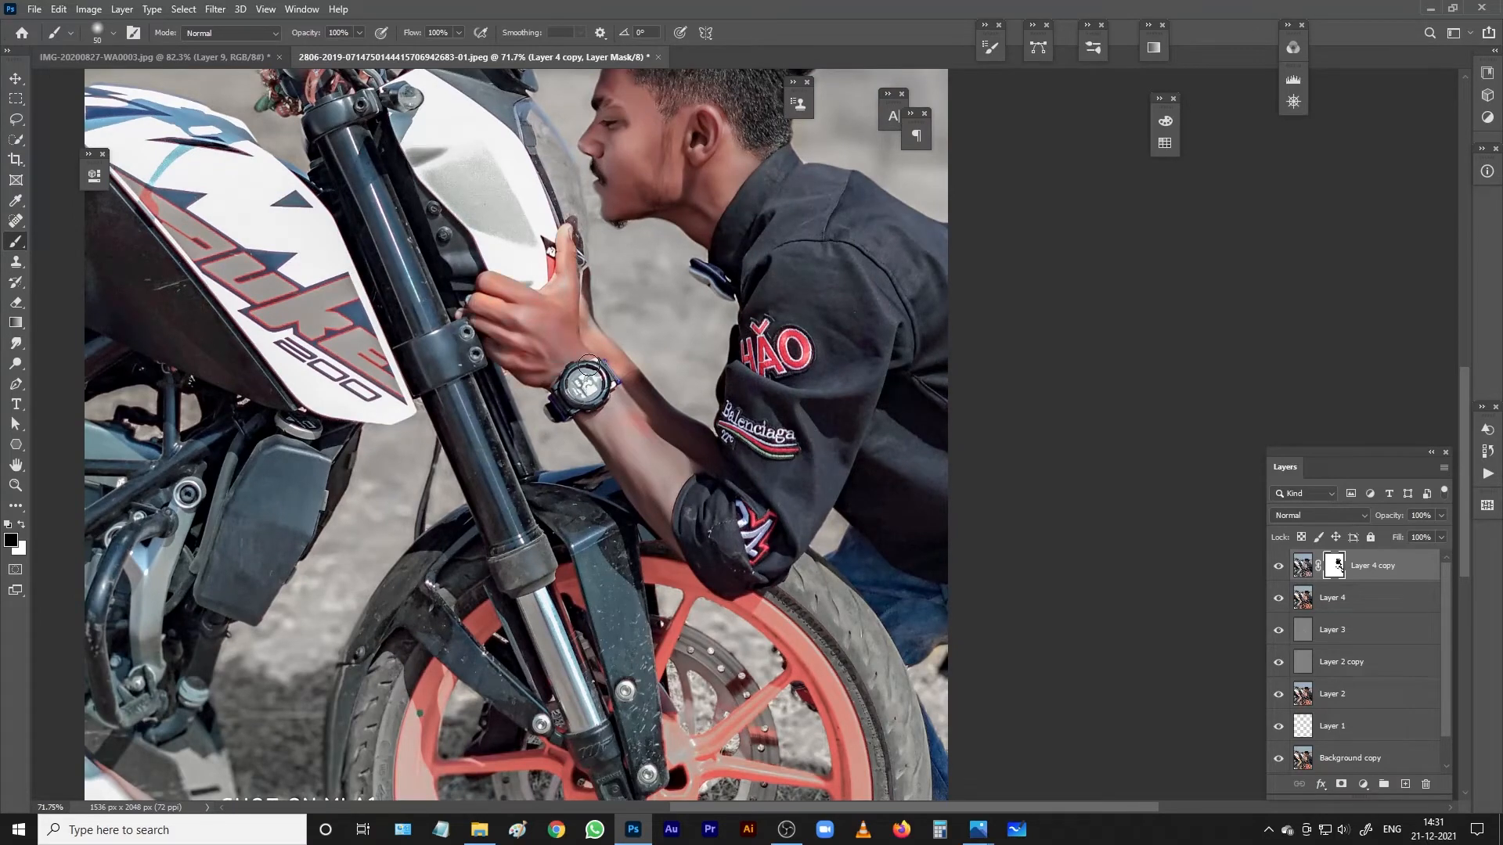
scroll(540, 403, up, 4)
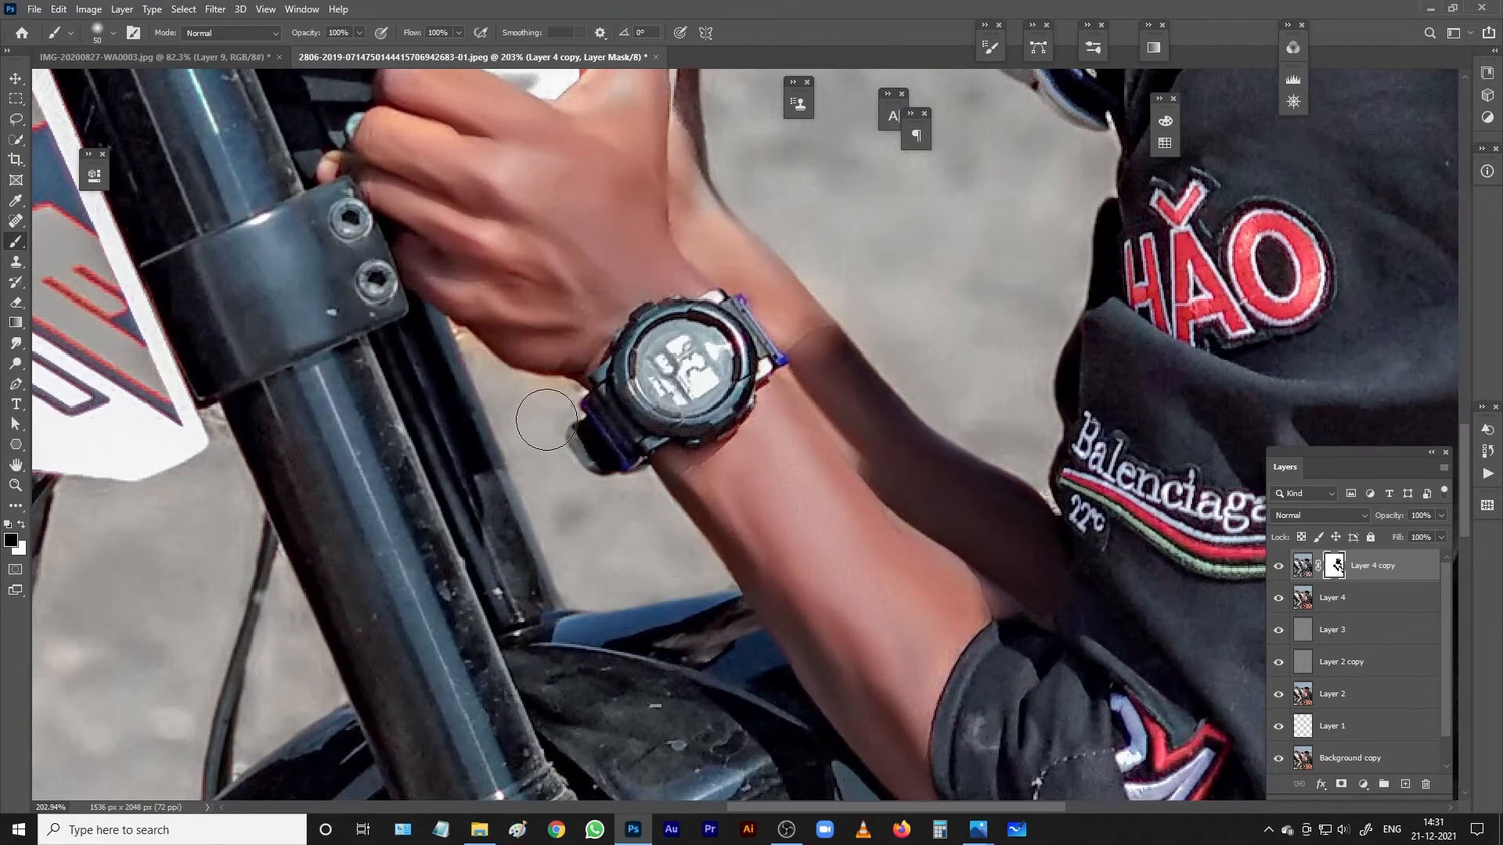
Clean up the mask edges around the watch and hand with a white brush at size 25.
key(x)
key(bracketleft)
key(bracketleft)
key(bracketleft)
key(bracketleft)
key(bracketleft)
scroll(570, 400, down, 6)
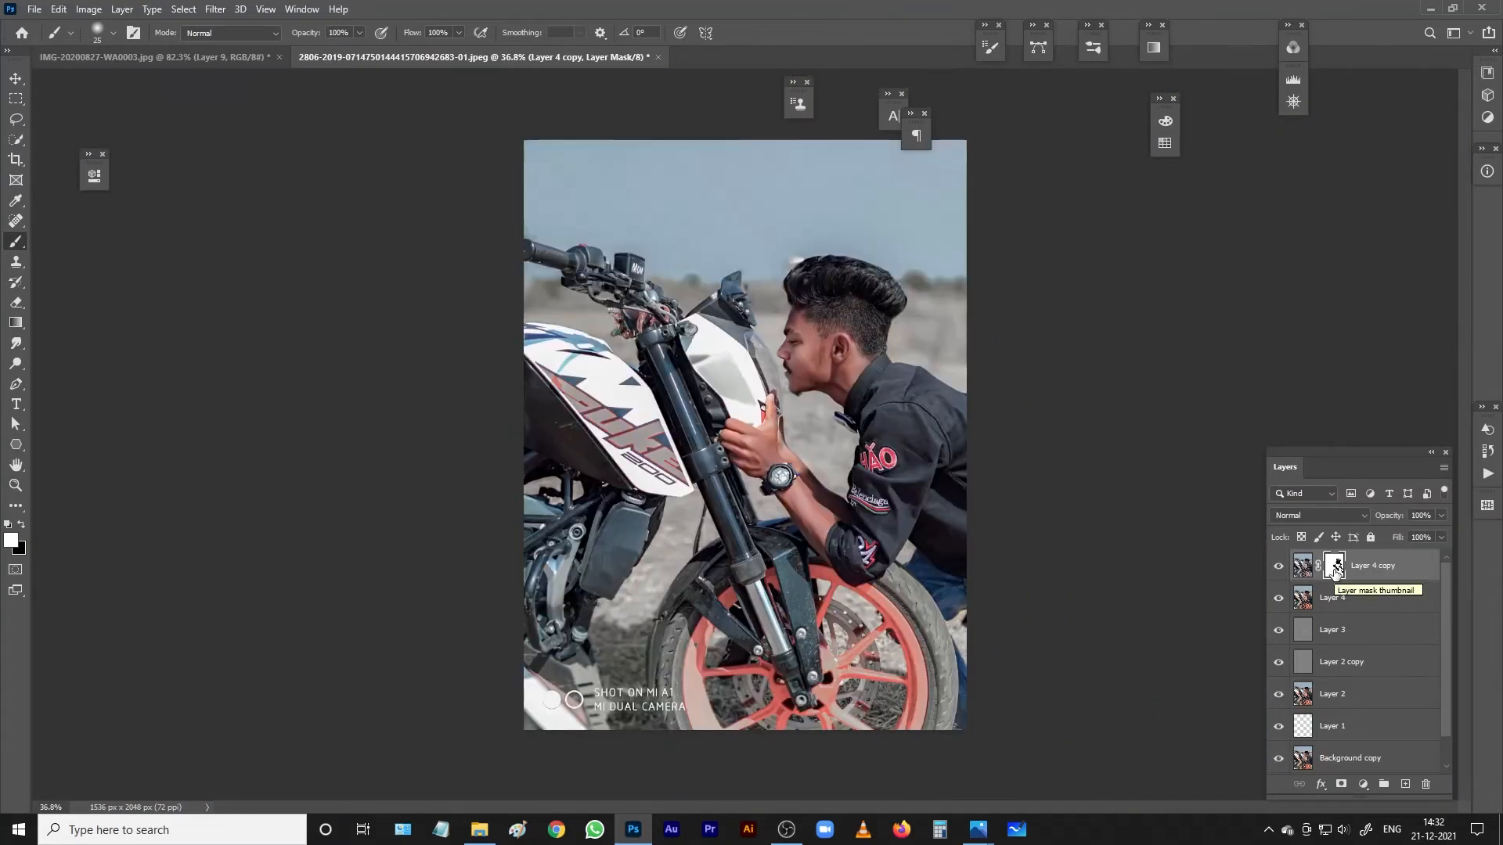
Compare the picture with and without the masked, desaturated layer.
click(1278, 566)
click(1278, 566)
click(1278, 566)
click(1279, 566)
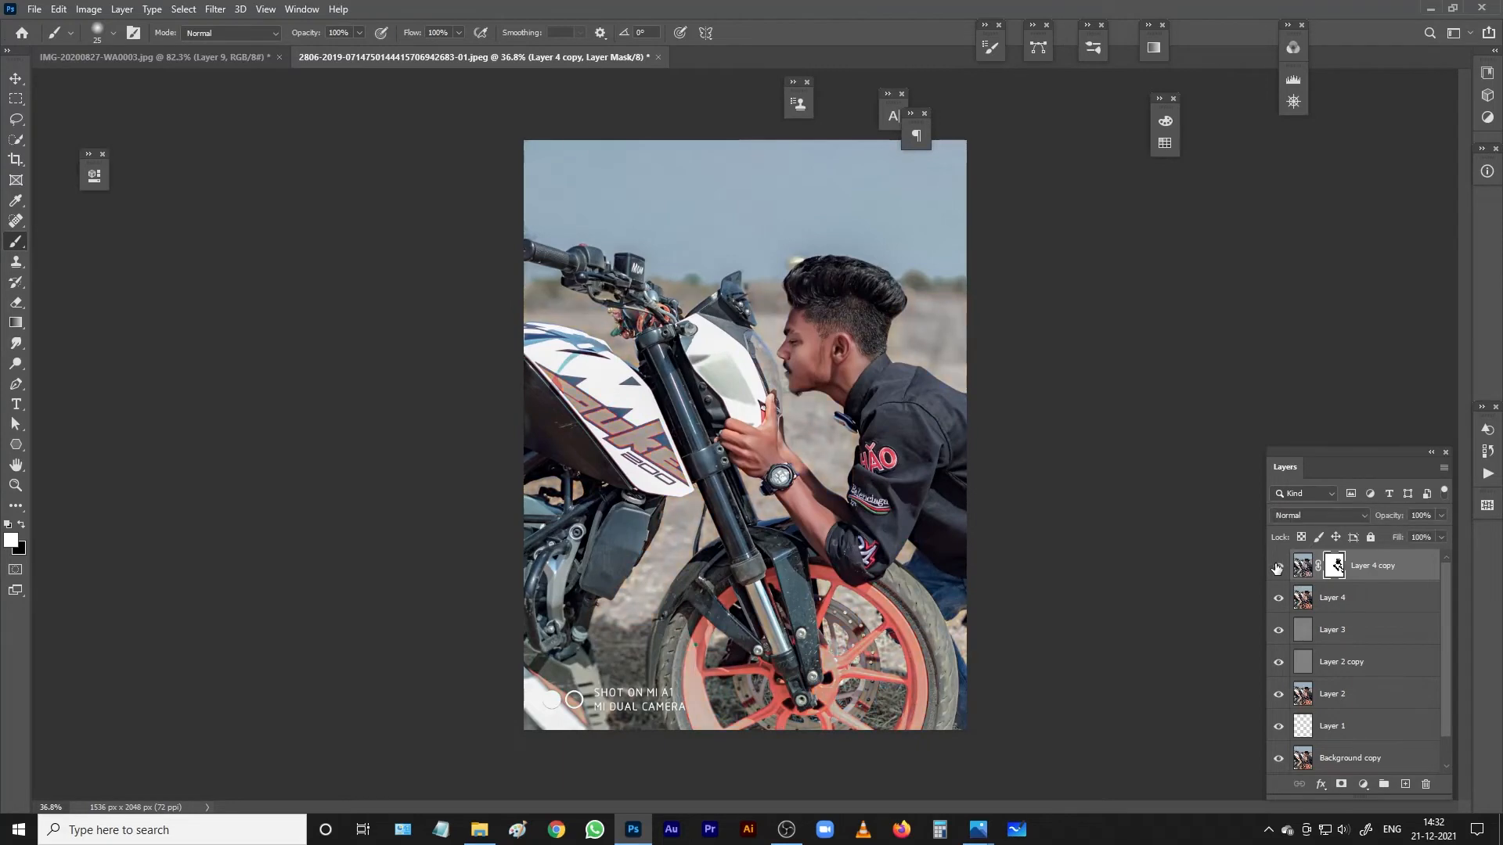
click(1279, 566)
click(1279, 566)
click(1278, 566)
click(1278, 566)
Paint black on the mask over the handlebar ornaments and the tank's Duke lettering to restore their original colors.
scroll(557, 280, up, 4)
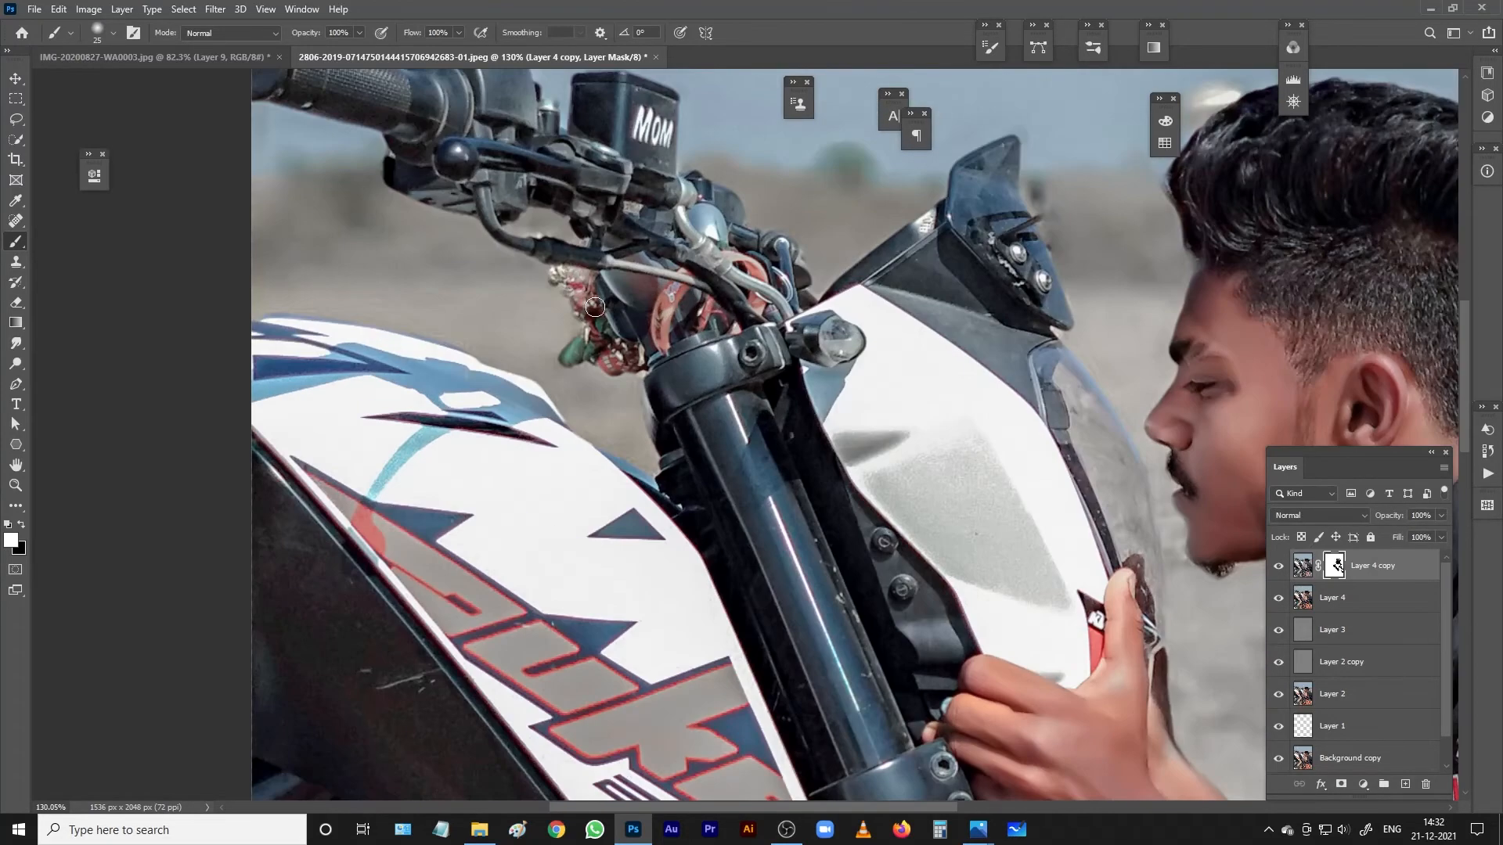
key(x)
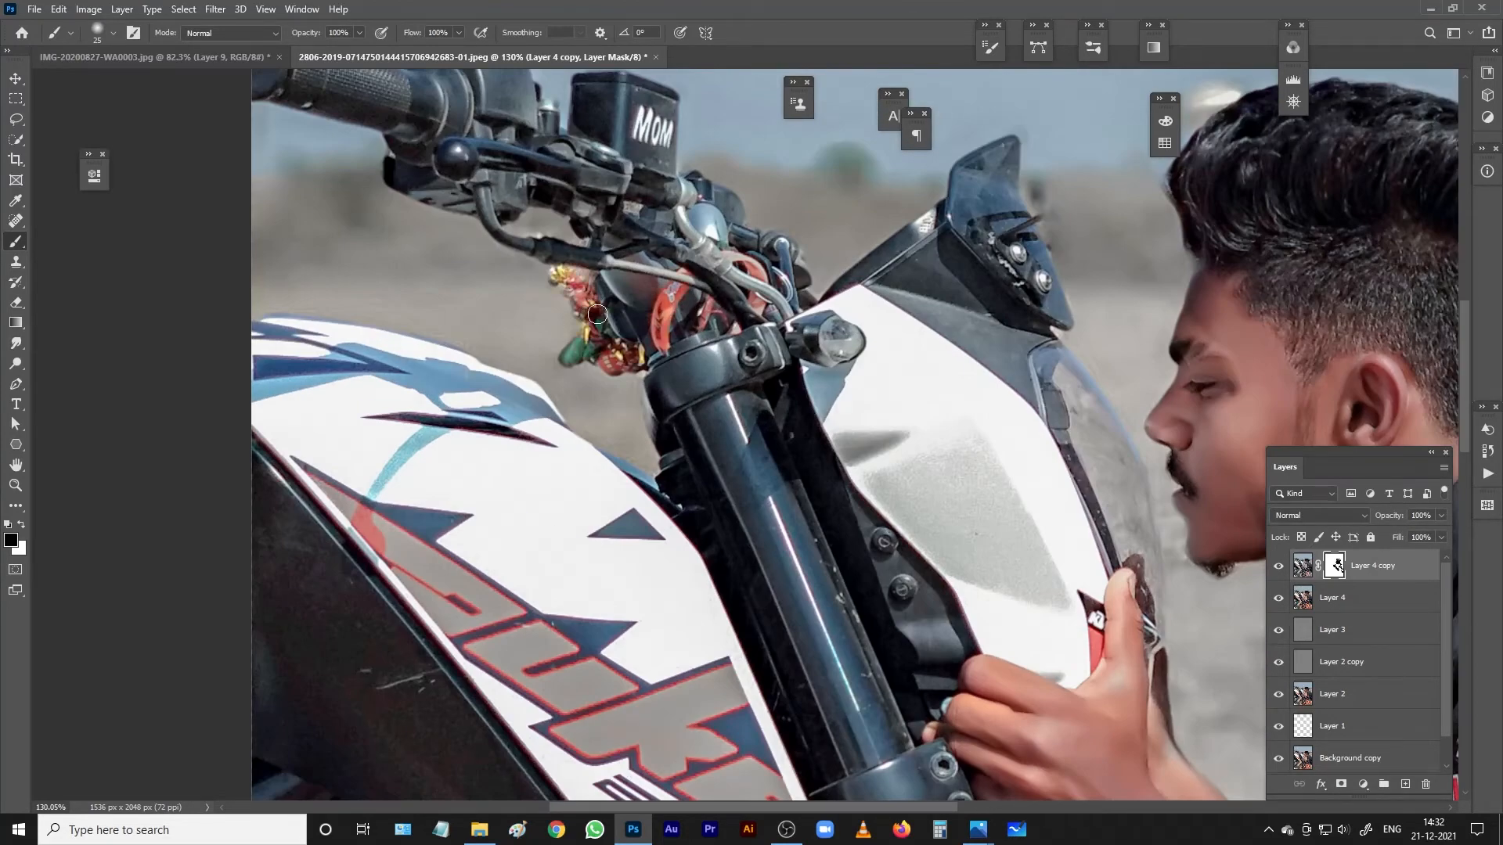
scroll(626, 318, down, 3)
key(bracketright)
key(bracketright)
key(bracketright)
key(bracketright)
key(bracketright)
key(bracketright)
mouse_move(328, 286)
mouse_down()
mouse_move(802, 631)
mouse_move(427, 383)
mouse_move(665, 470)
mouse_up()
Restore the orange of the lower fairing stripe and the front wheel's rim, hub and spokes on the mask, reducing the brush to size 50.
scroll(665, 481, down, 5)
mouse_move(520, 783)
mouse_down()
mouse_move(453, 481)
mouse_move(466, 400)
mouse_up()
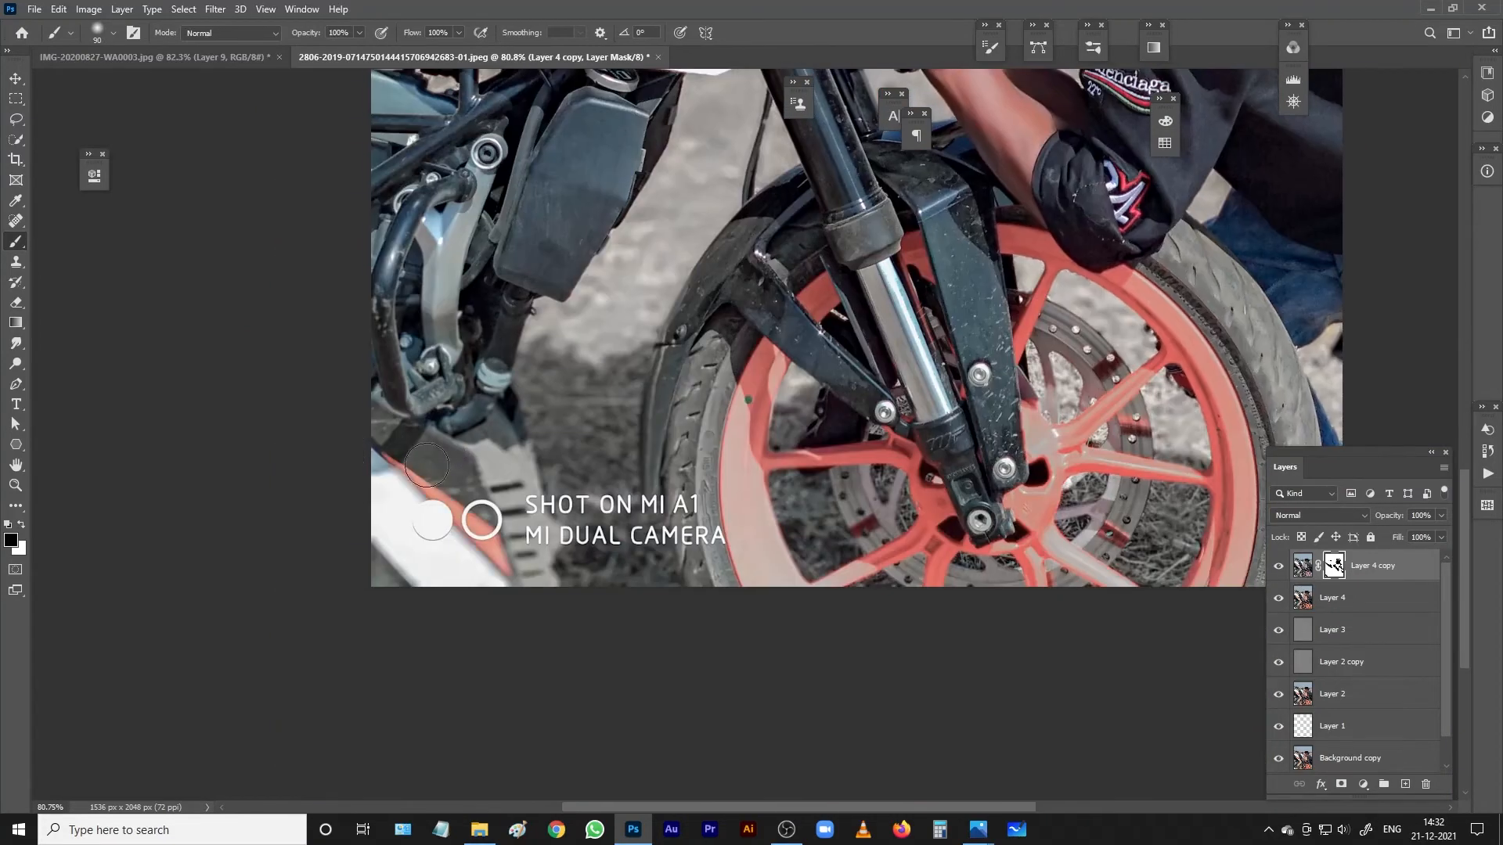
mouse_move(871, 259)
mouse_down()
mouse_move(1198, 344)
mouse_move(1245, 571)
mouse_move(1041, 470)
mouse_move(975, 410)
mouse_up()
key(bracketleft)
key(bracketleft)
key(bracketleft)
key(bracketleft)
key(bracketleft)
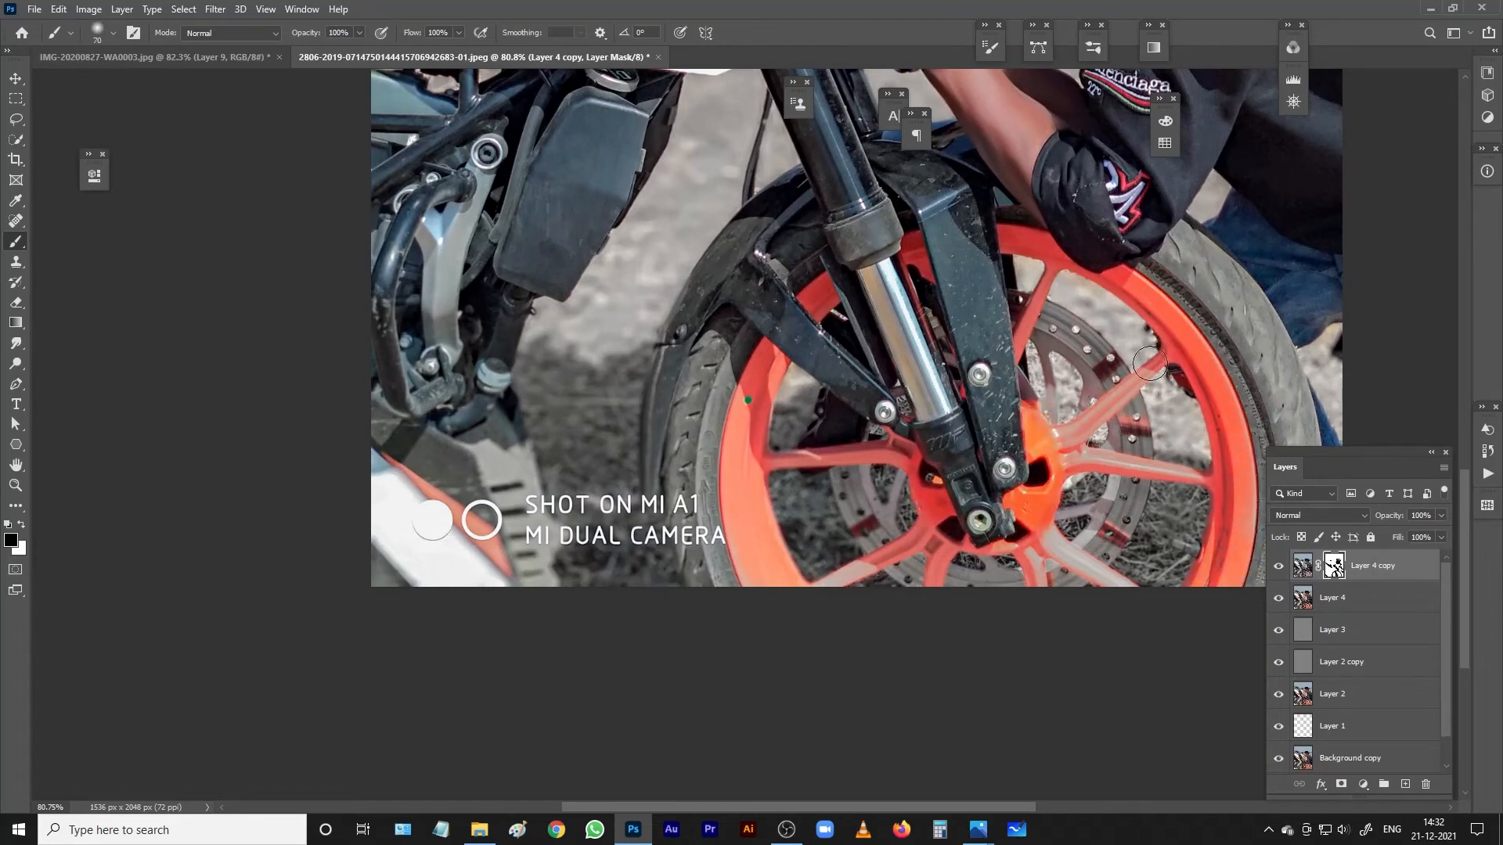
mouse_move(1055, 446)
mouse_down()
mouse_move(1191, 370)
mouse_move(1051, 469)
mouse_move(1031, 553)
mouse_move(1037, 539)
mouse_move(964, 541)
mouse_move(1018, 551)
mouse_move(1005, 558)
mouse_move(1023, 551)
mouse_move(942, 535)
mouse_move(919, 469)
mouse_move(891, 452)
mouse_up()
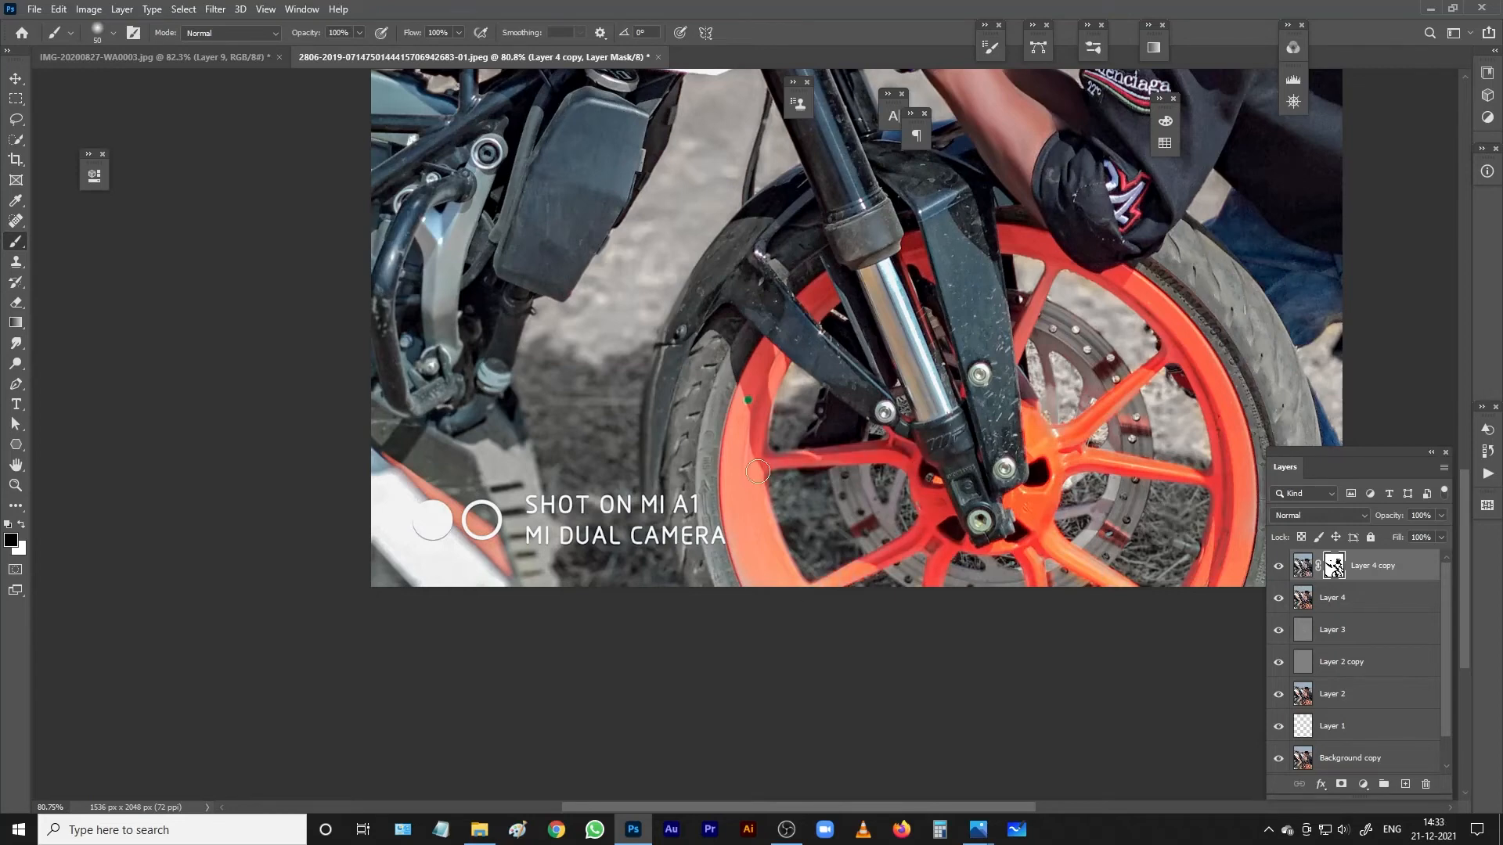
Restore the remaining orange along the near side of the front wheel's rim with the brush at size 70.
key(bracketright)
key(bracketright)
mouse_move(743, 410)
mouse_down()
mouse_move(742, 538)
mouse_move(796, 607)
mouse_up()
scroll(725, 552, down, 6)
scroll(889, 435, up, 2)
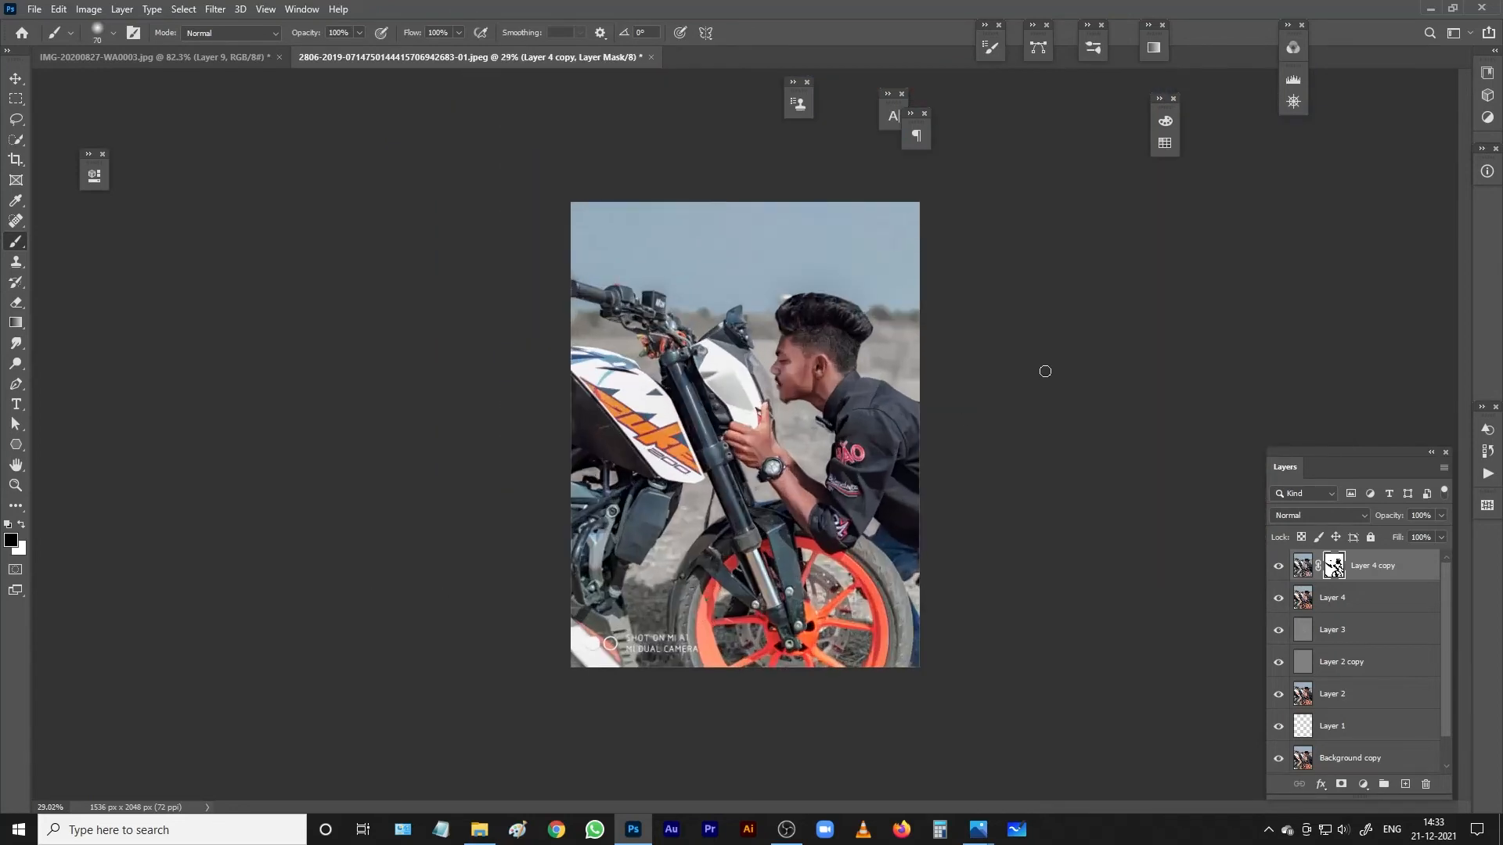
scroll(1045, 371, up, 1)
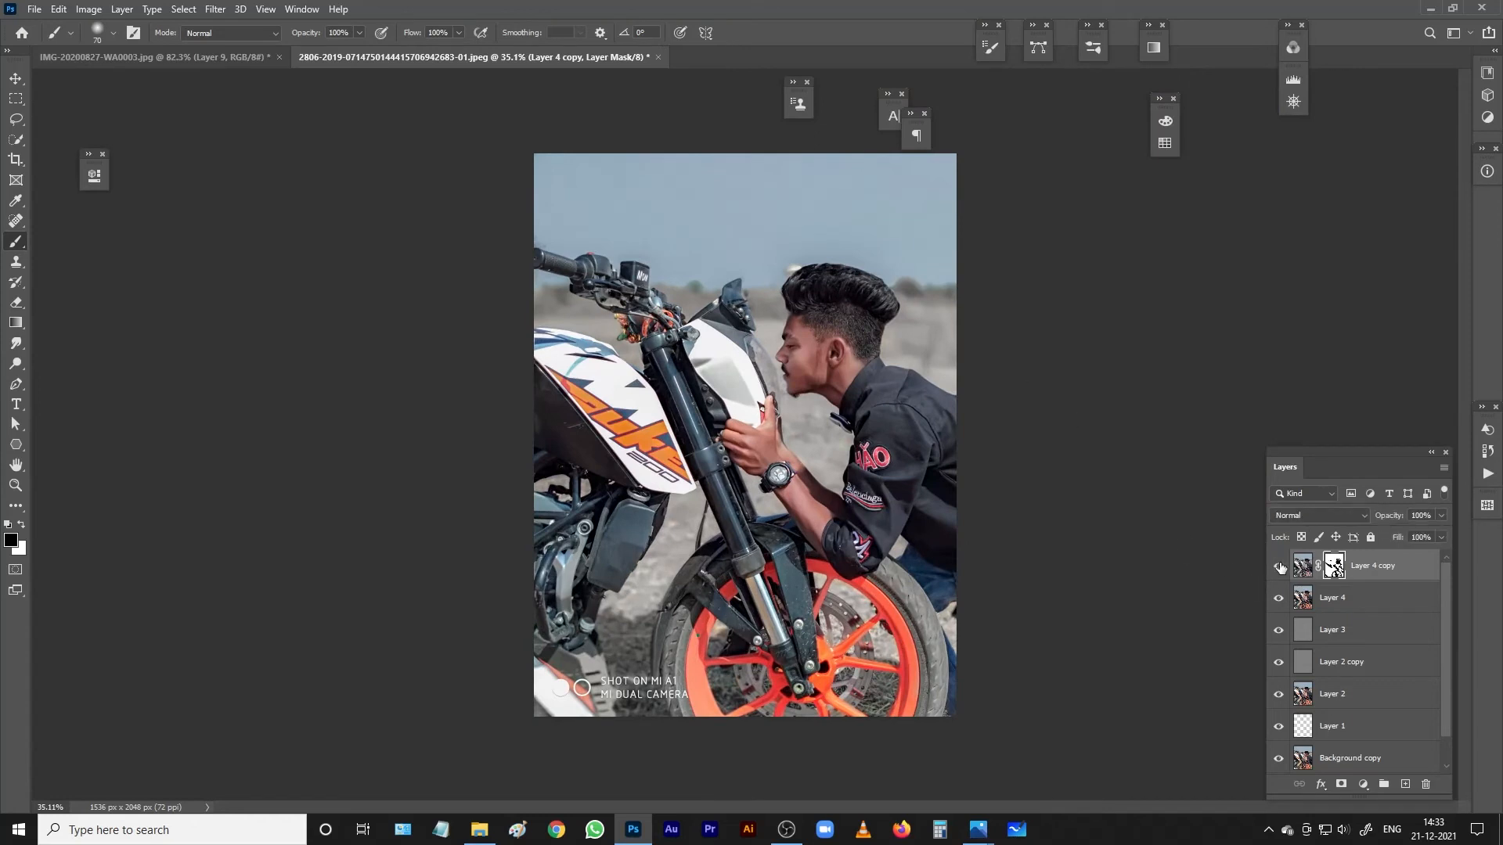
Add a Selective Color adjustment layer and set Reds to cyan -20%, magenta -8%, yellow +11% and black -22%.
key(x)
key(ctrl+shift+alt+e)
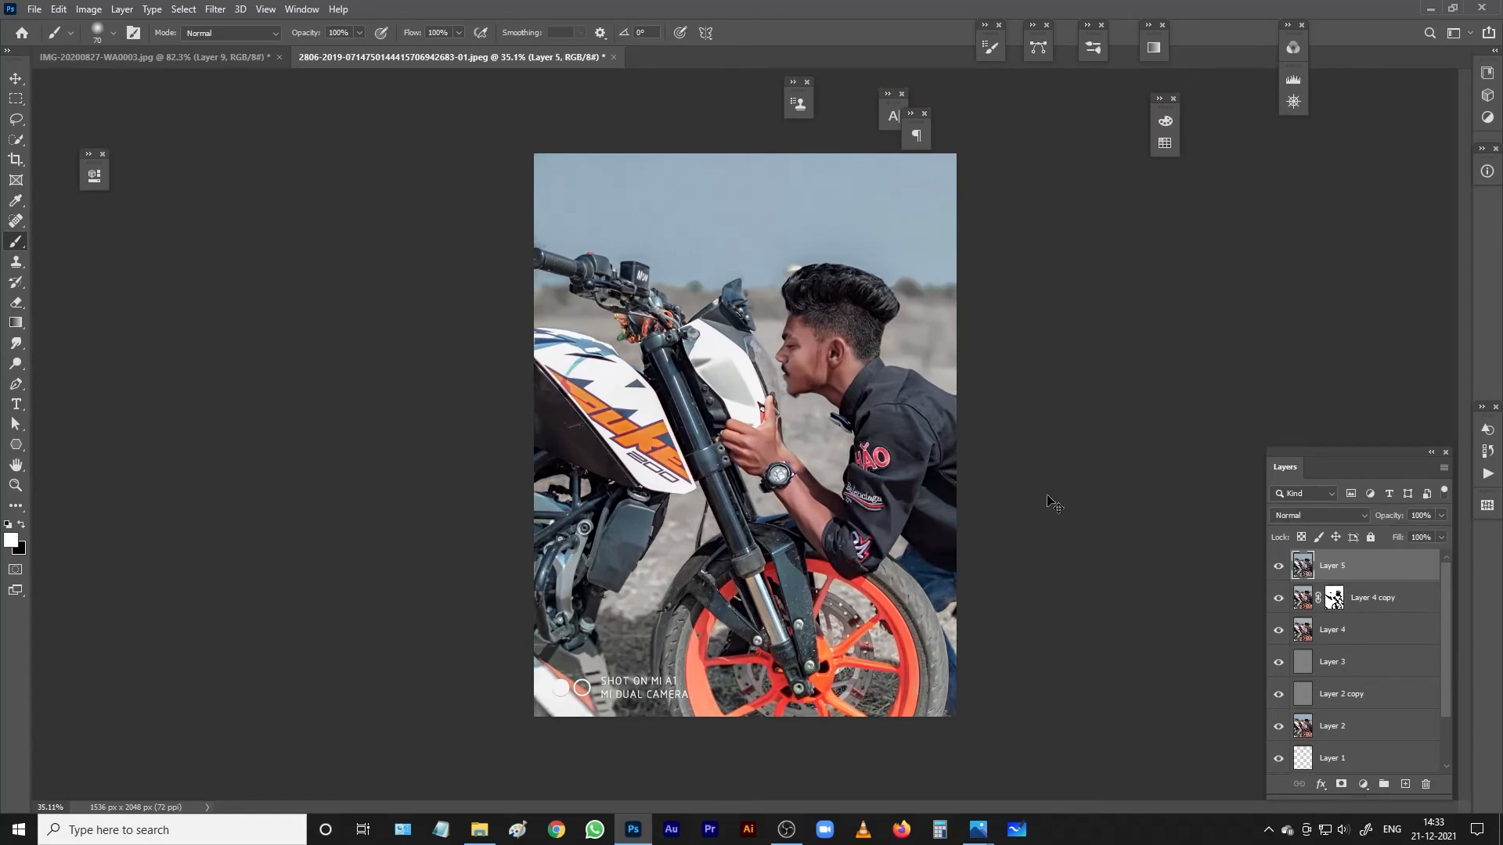
click(1363, 784)
click(1386, 761)
drag(250, 363, 224, 364)
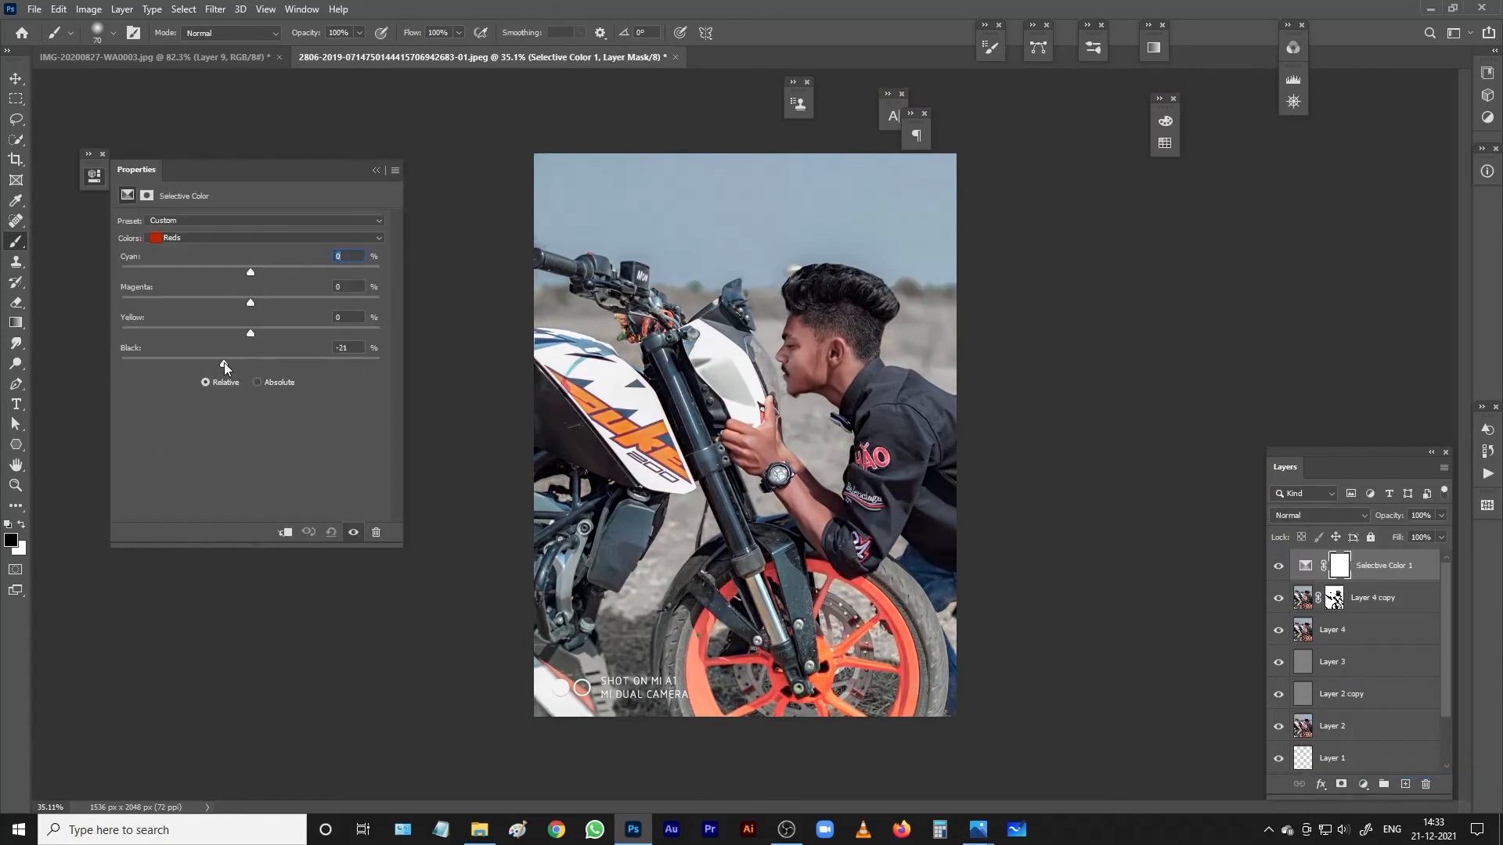
drag(251, 303, 265, 332)
drag(250, 272, 276, 274)
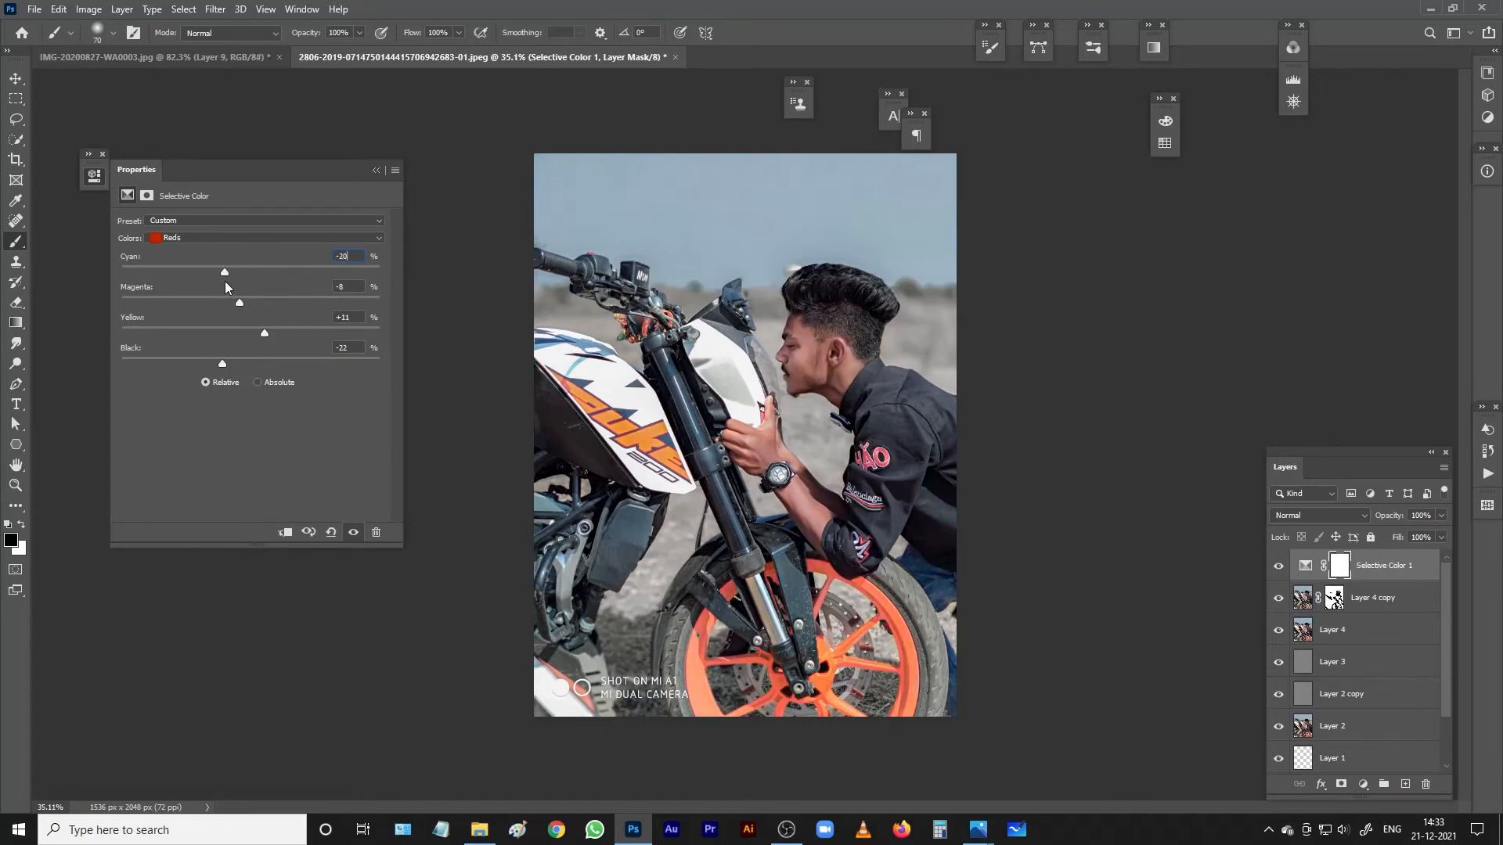
click(375, 170)
click(1278, 569)
click(1279, 569)
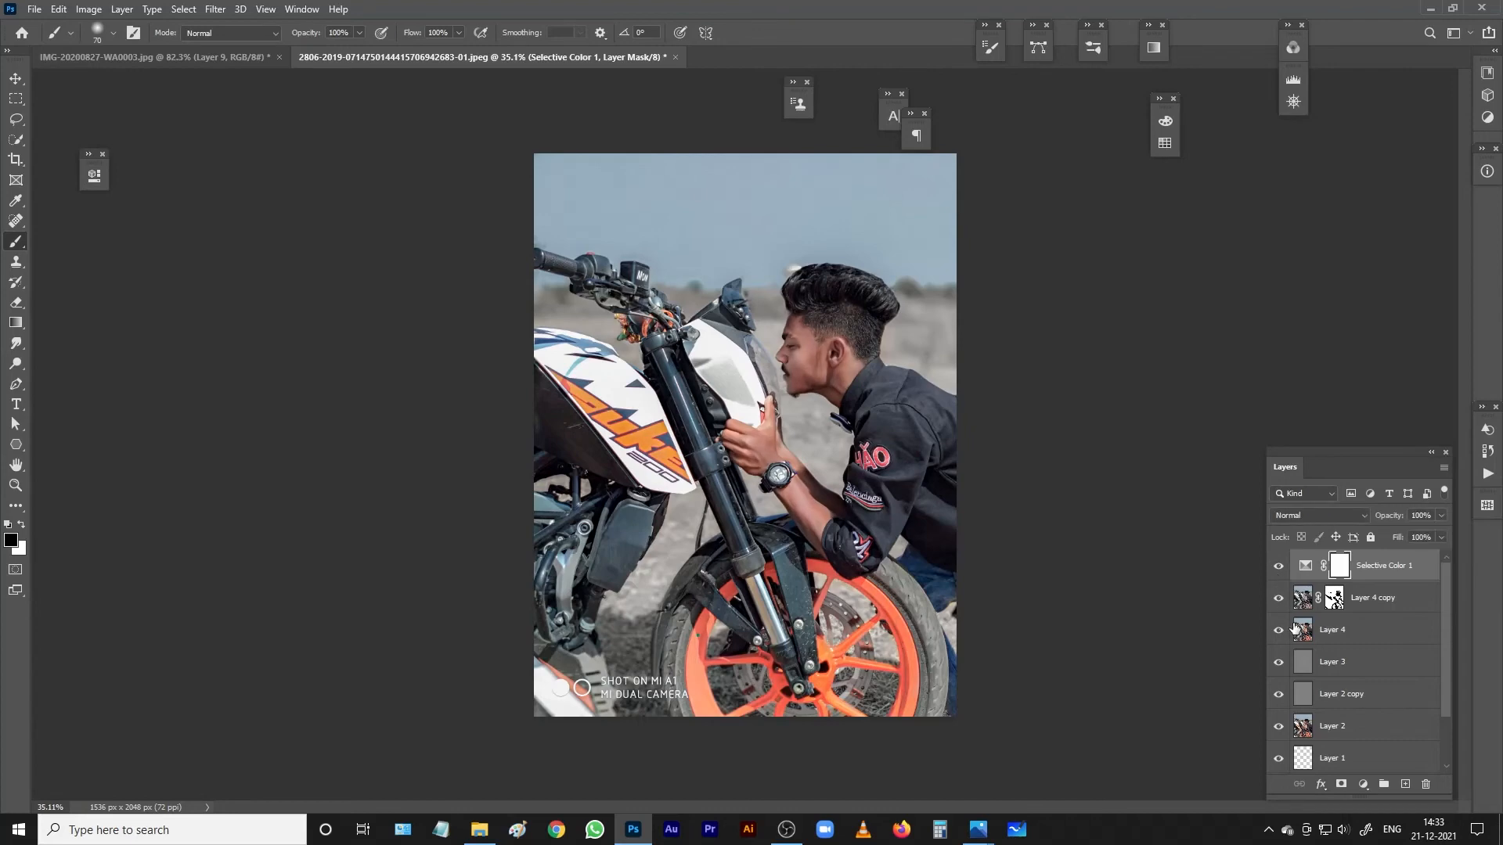
Stamp all visible layers onto a new layer and adjust the Blue Primary calibration with the Camera Raw filter.
key(ctrl+shift+alt+e)
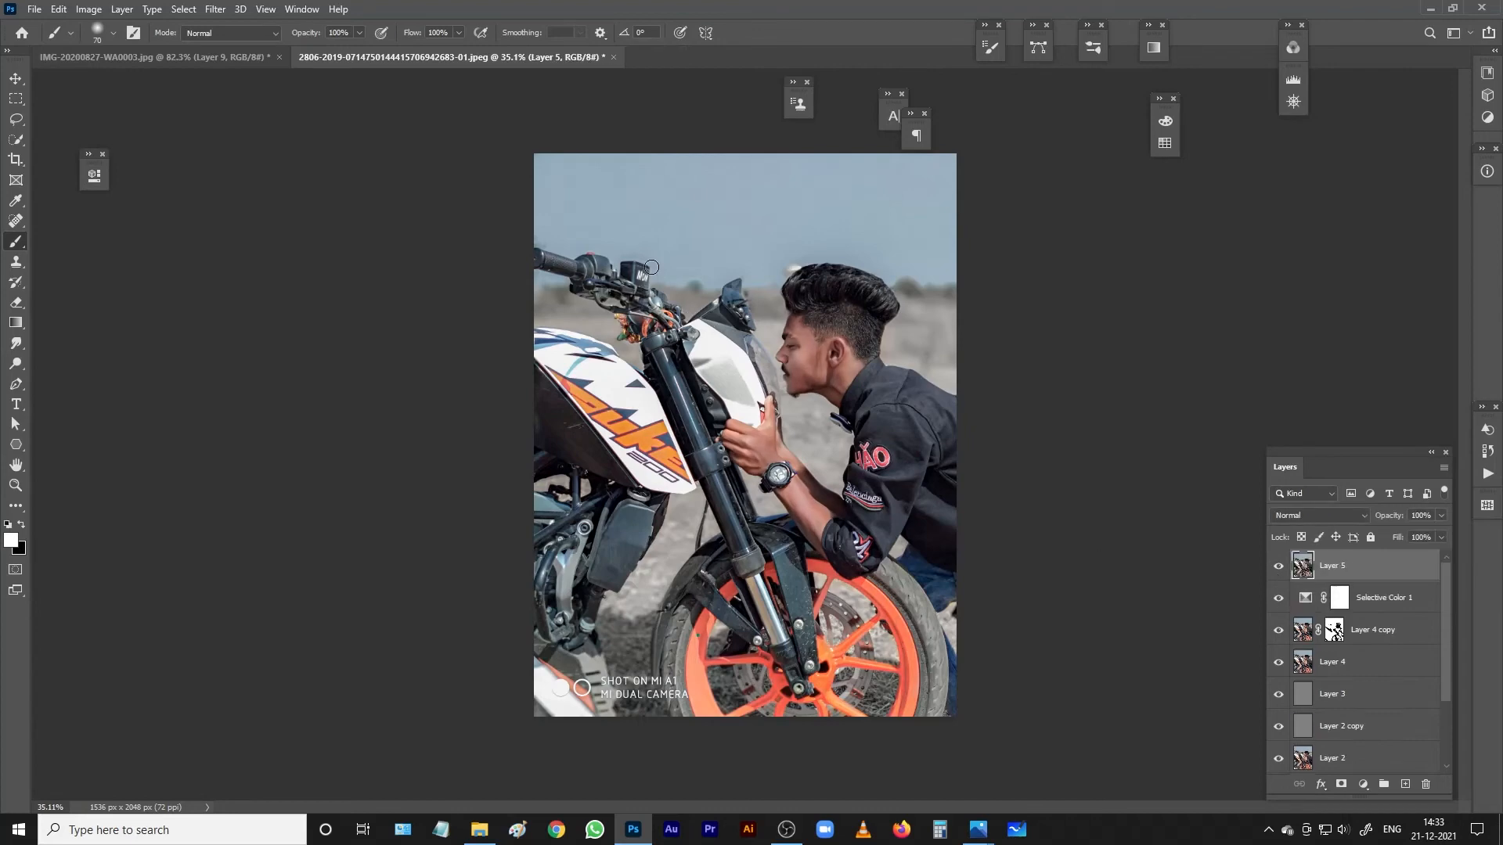
click(215, 8)
click(249, 105)
drag(1031, 498, 1031, 626)
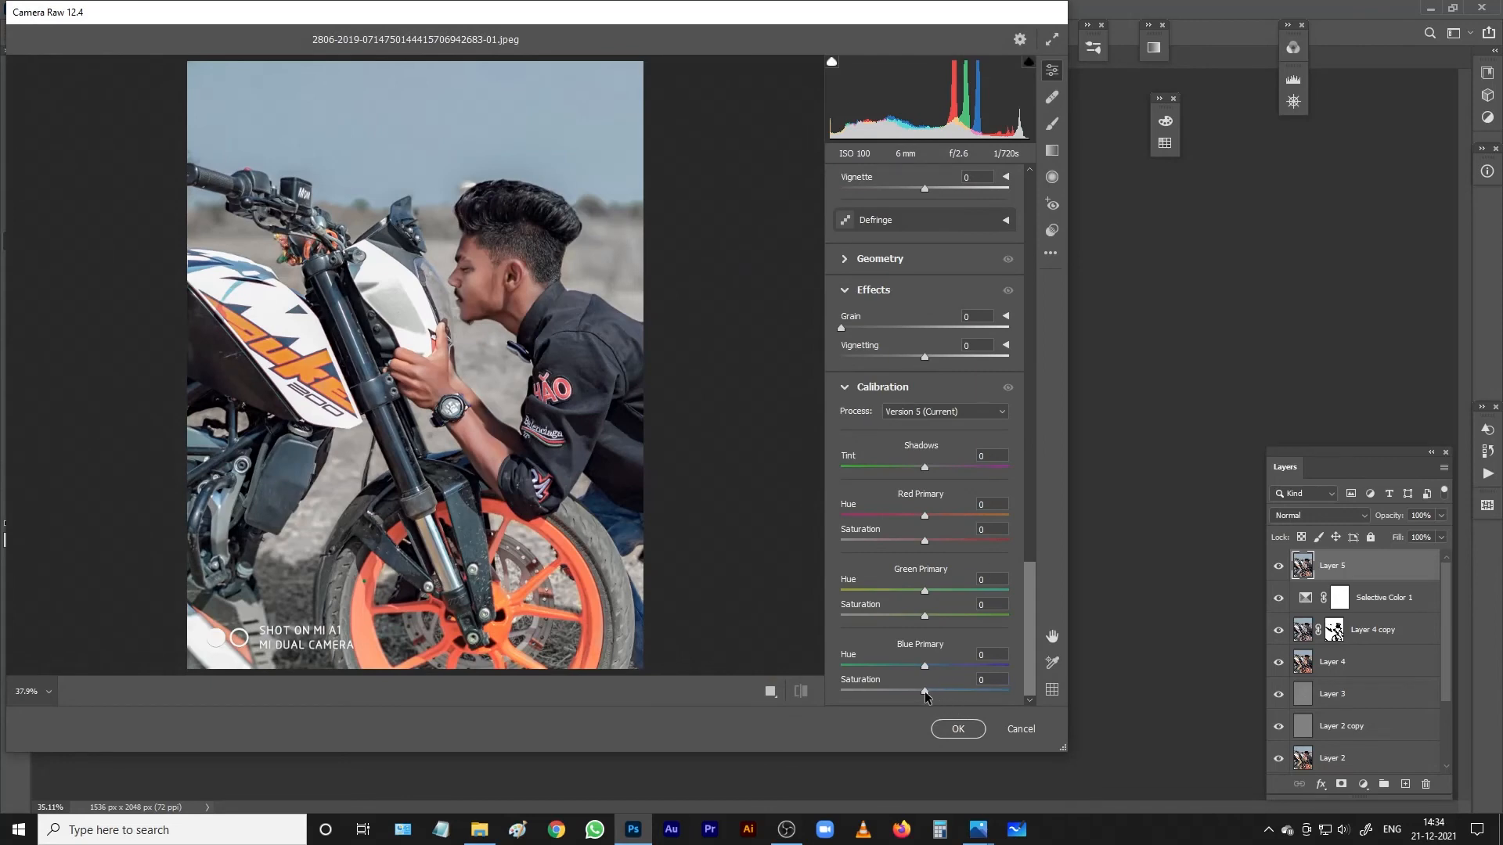
mouse_move(926, 696)
mouse_down()
mouse_move(950, 693)
mouse_move(935, 670)
mouse_up()
Darken the photo's edges with the vignetting effect and apply slight noise reduction.
scroll(1010, 514, up, 2)
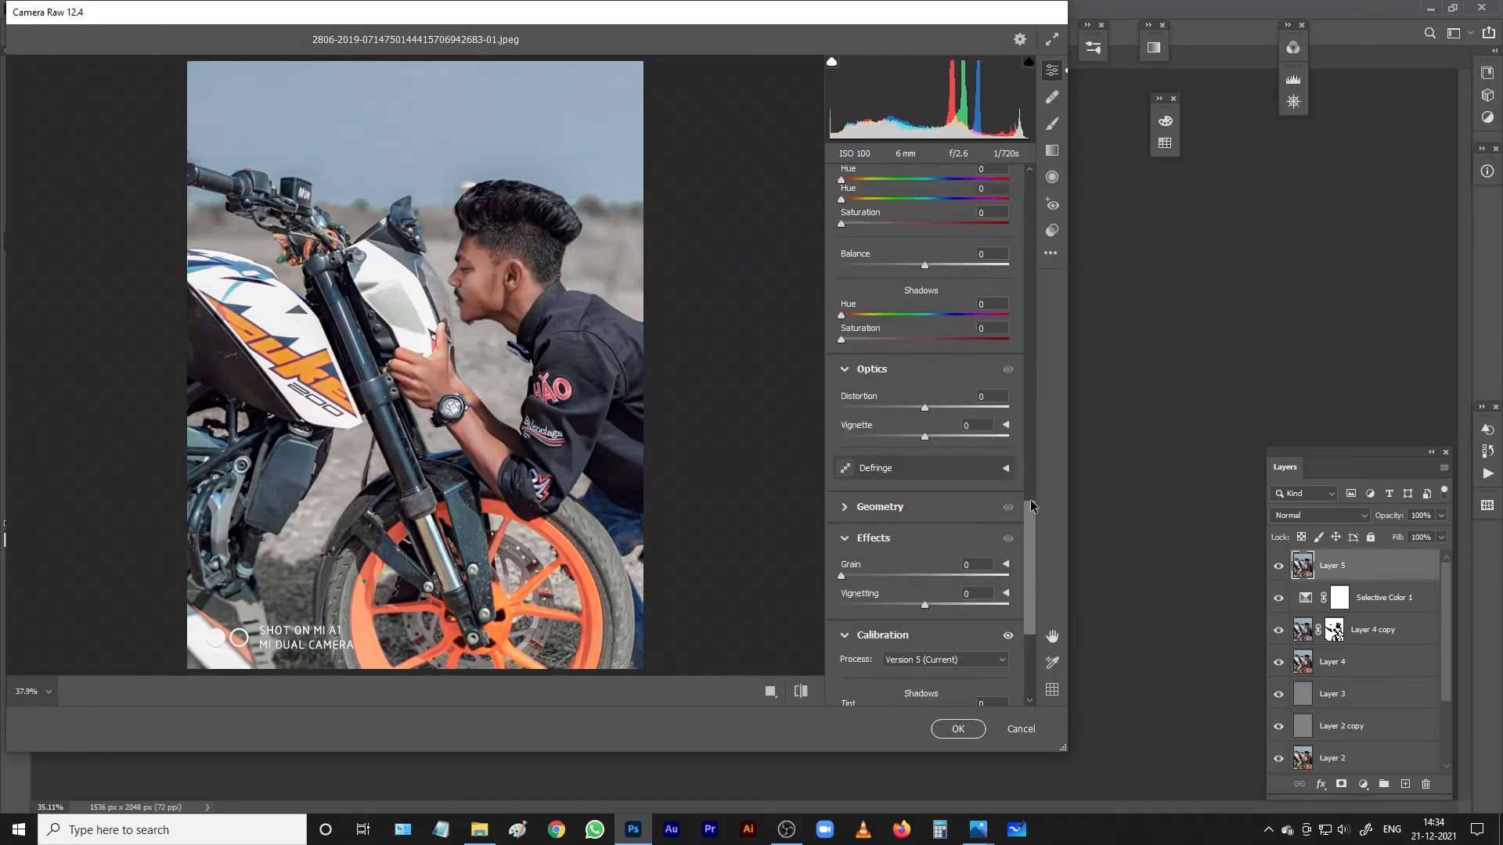
scroll(932, 391, up, 12)
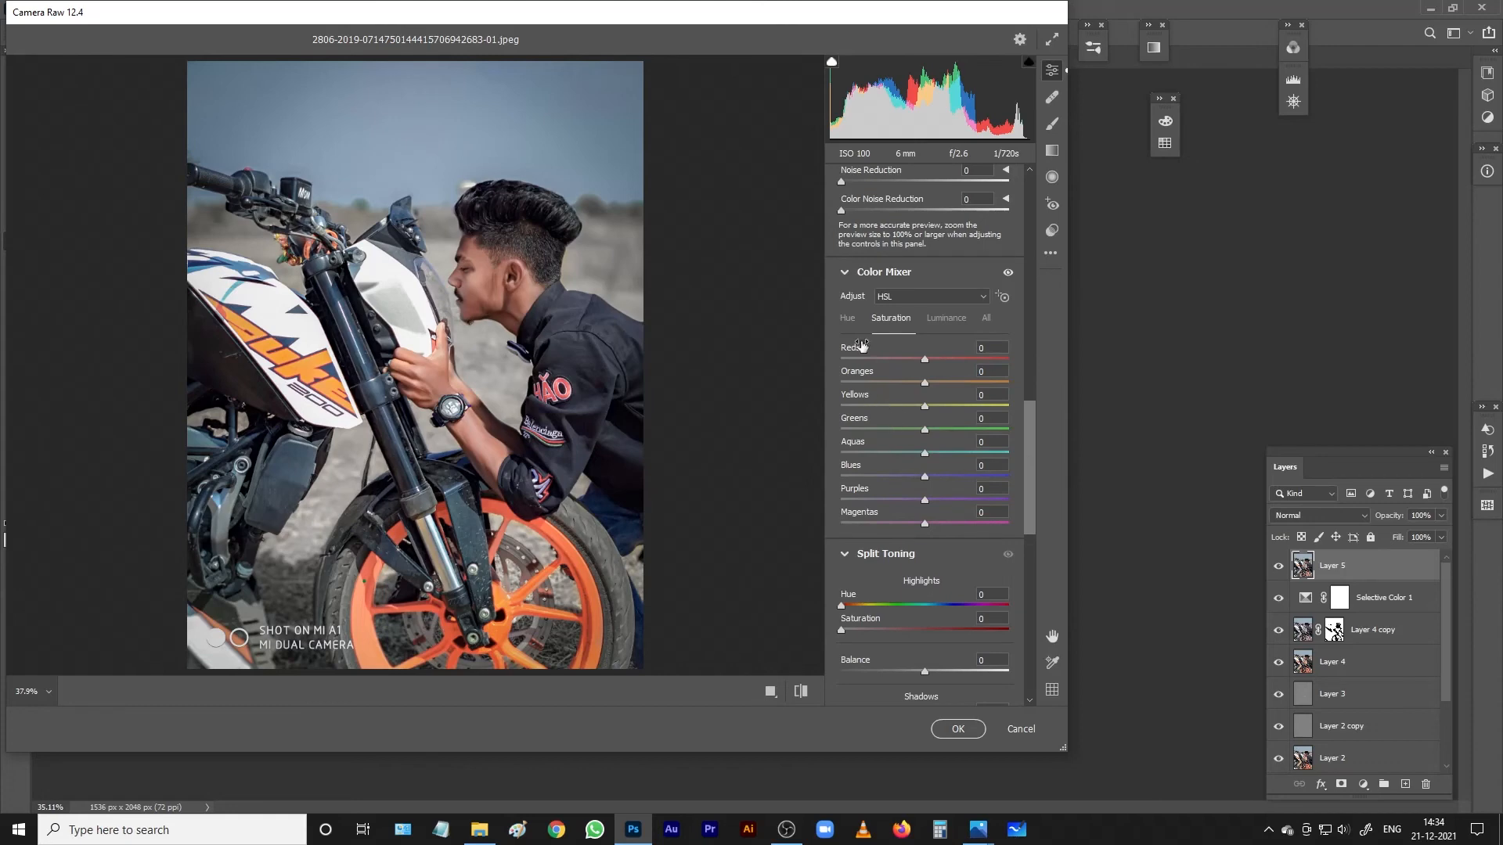
click(847, 320)
drag(1026, 438, 1026, 349)
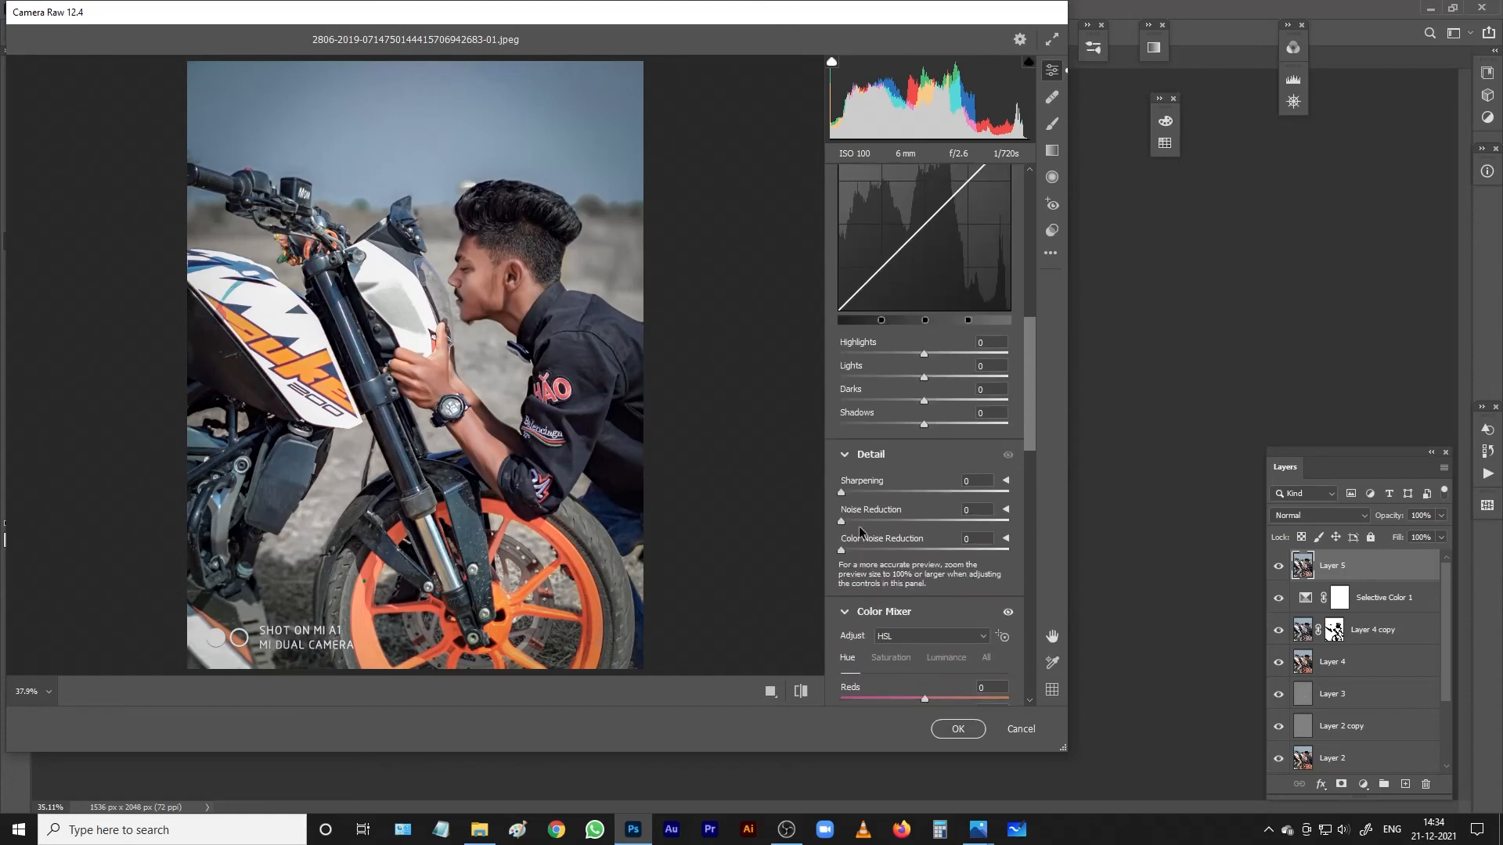
drag(855, 522, 866, 529)
Set Vibrance to +20 and Clarity to +15, and apply the Camera Raw adjustments to the merged layer.
drag(1030, 415, 1030, 315)
drag(924, 449, 942, 450)
drag(921, 382, 938, 388)
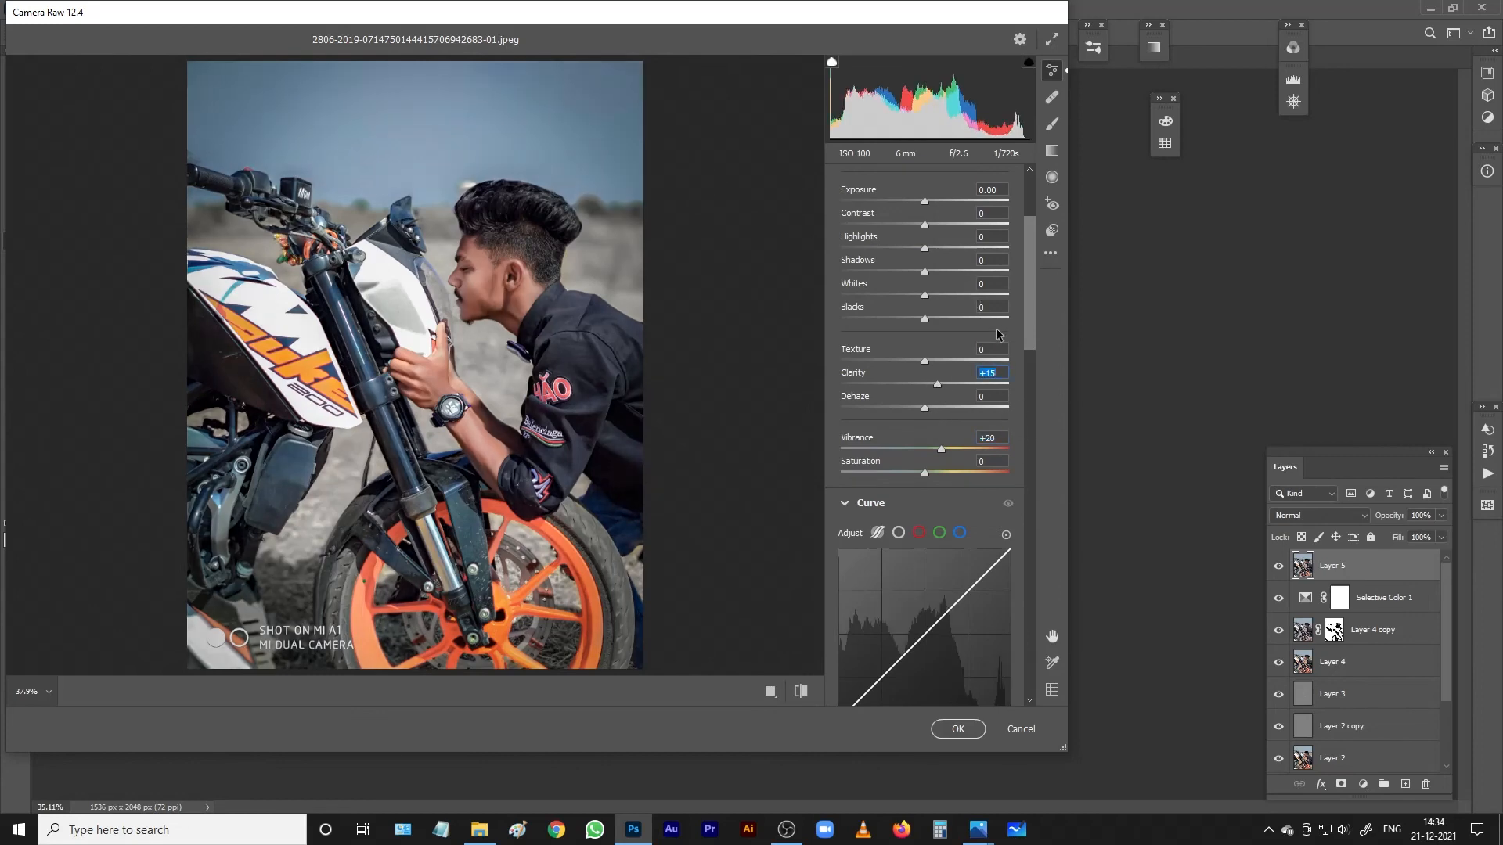
click(957, 730)
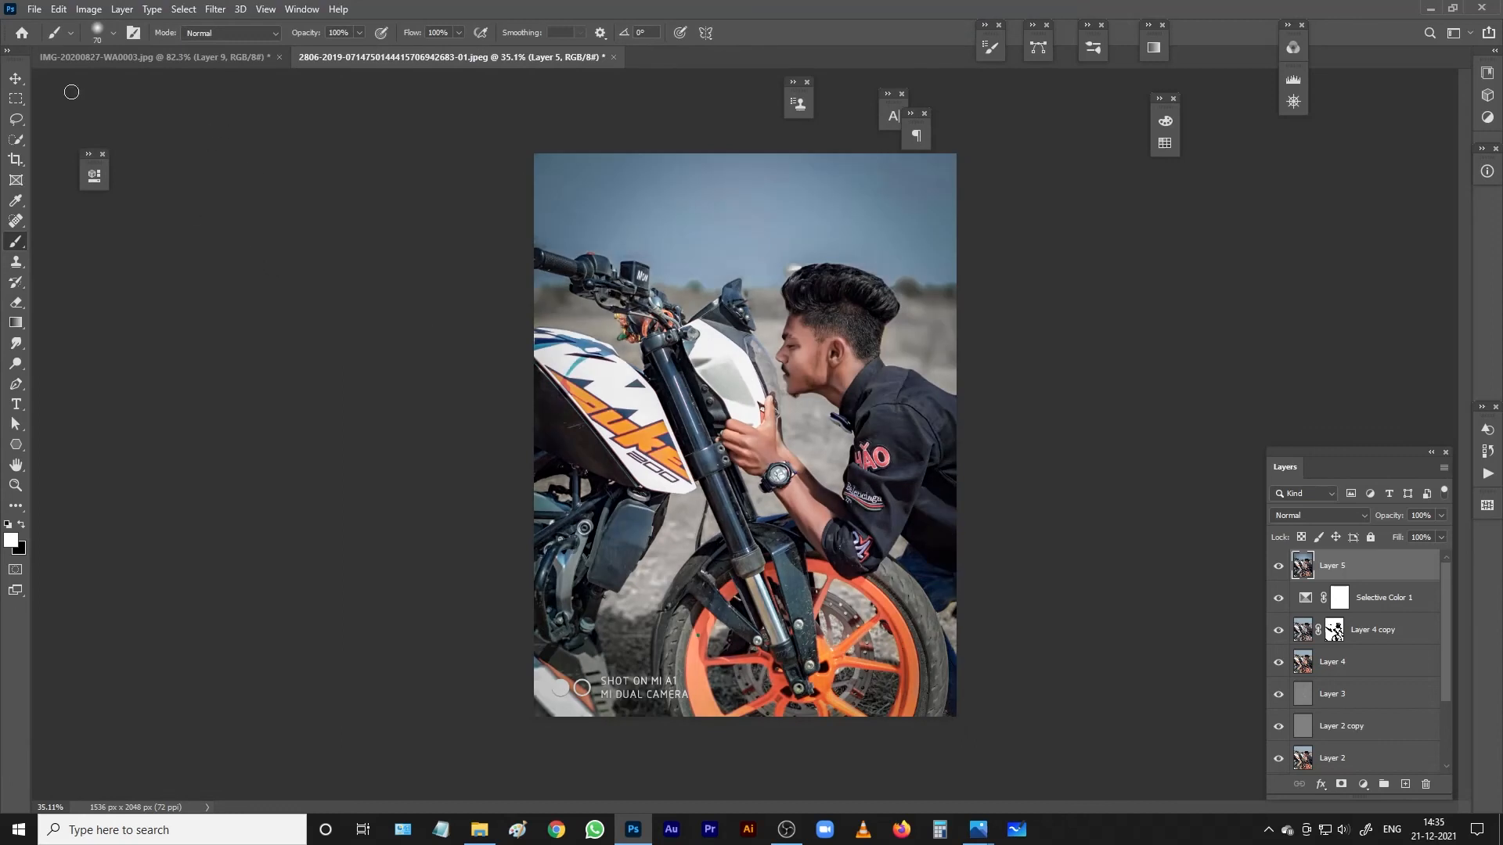
Group all layers between the top merged layer and the Background, and hide the edits to compare with the original photo.
click(1362, 598)
drag(1446, 693, 1445, 757)
shift+click(1320, 728)
key(ctrl+g)
click(1279, 591)
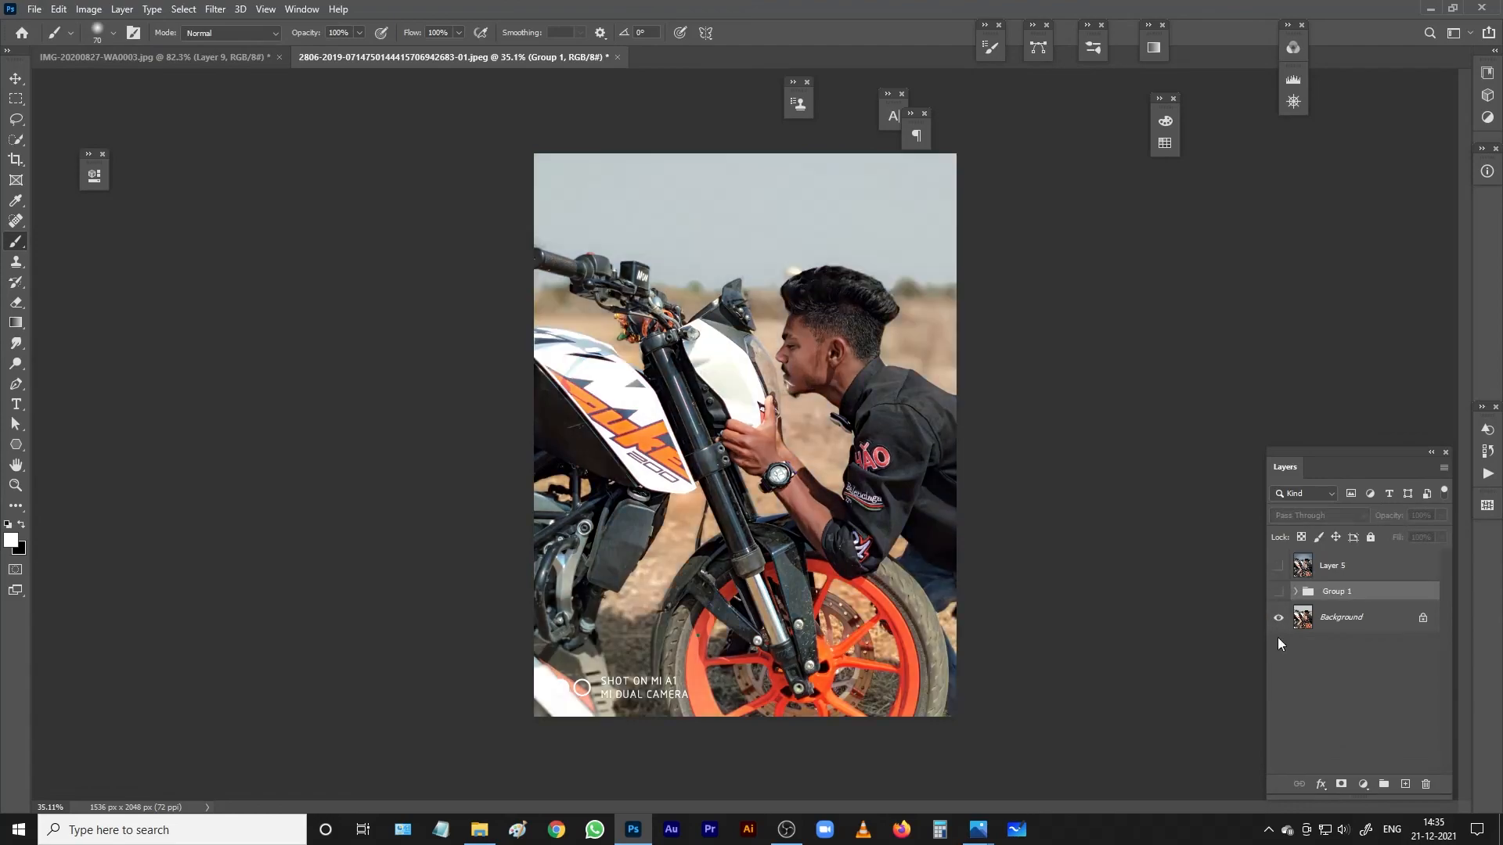